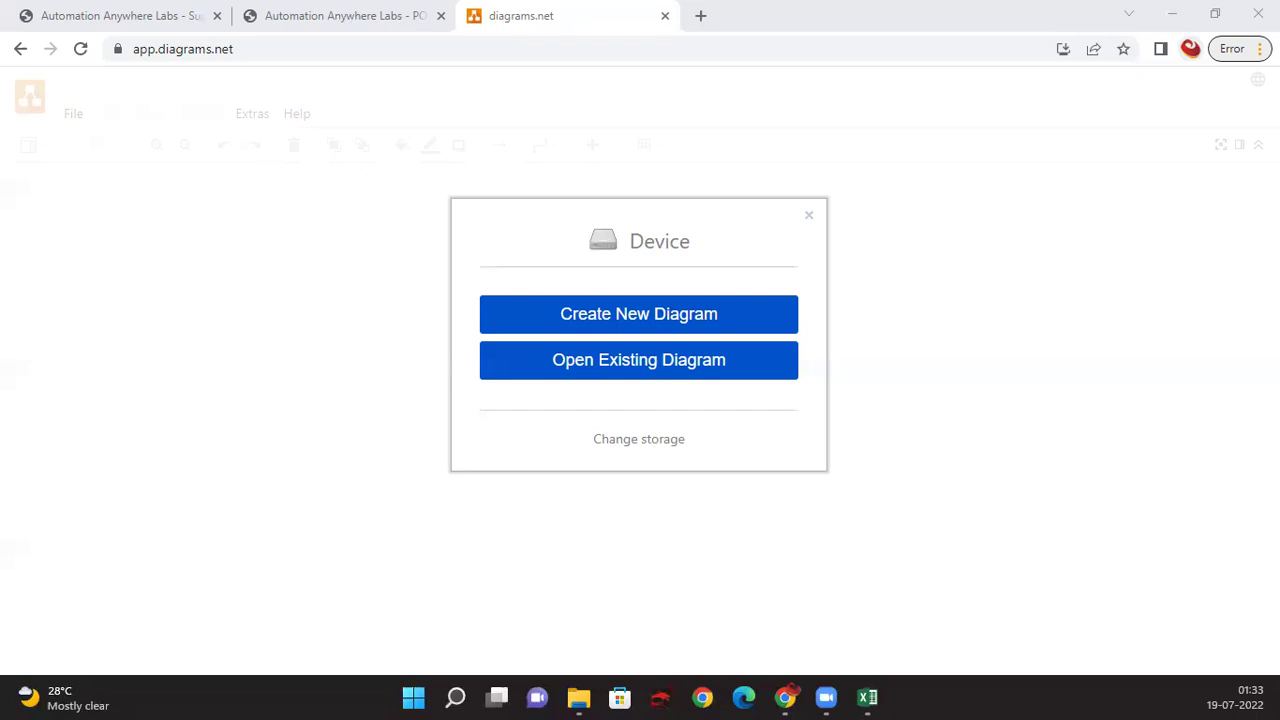
Step: Create a blank diagram named Supply Chain Management and save it under that name in the Downloads folder
click(678, 320)
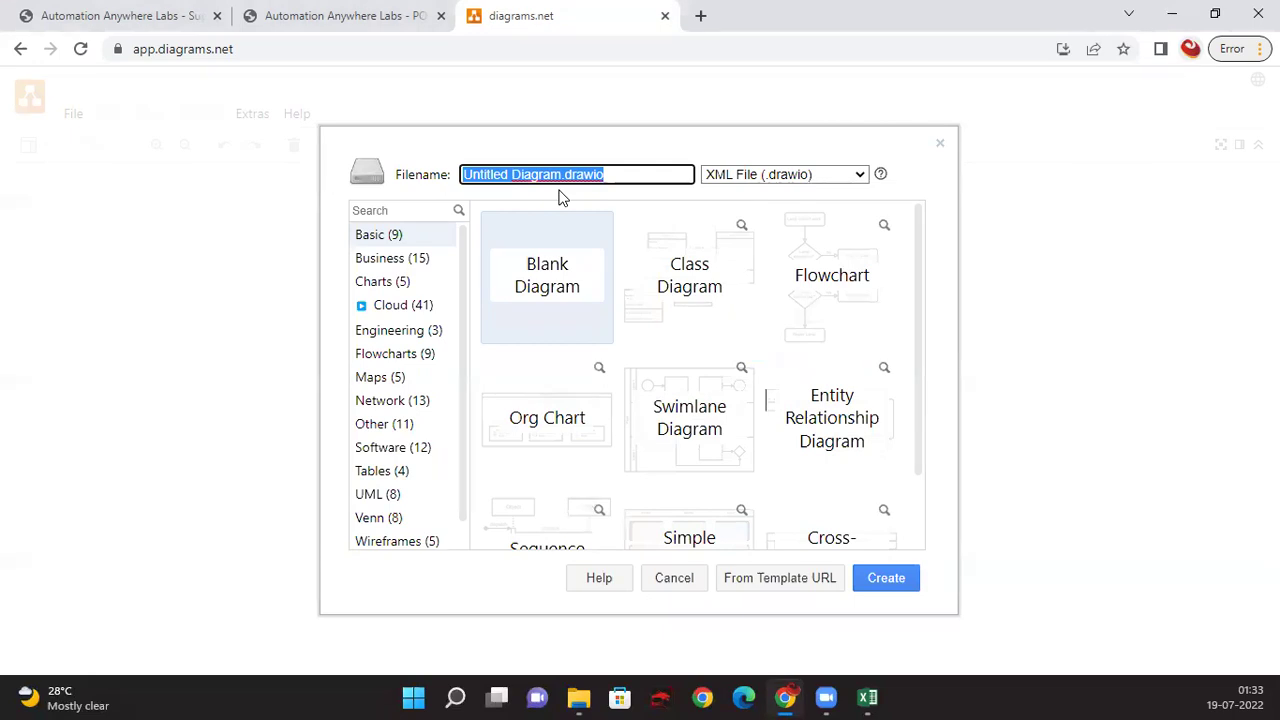
text(Su)
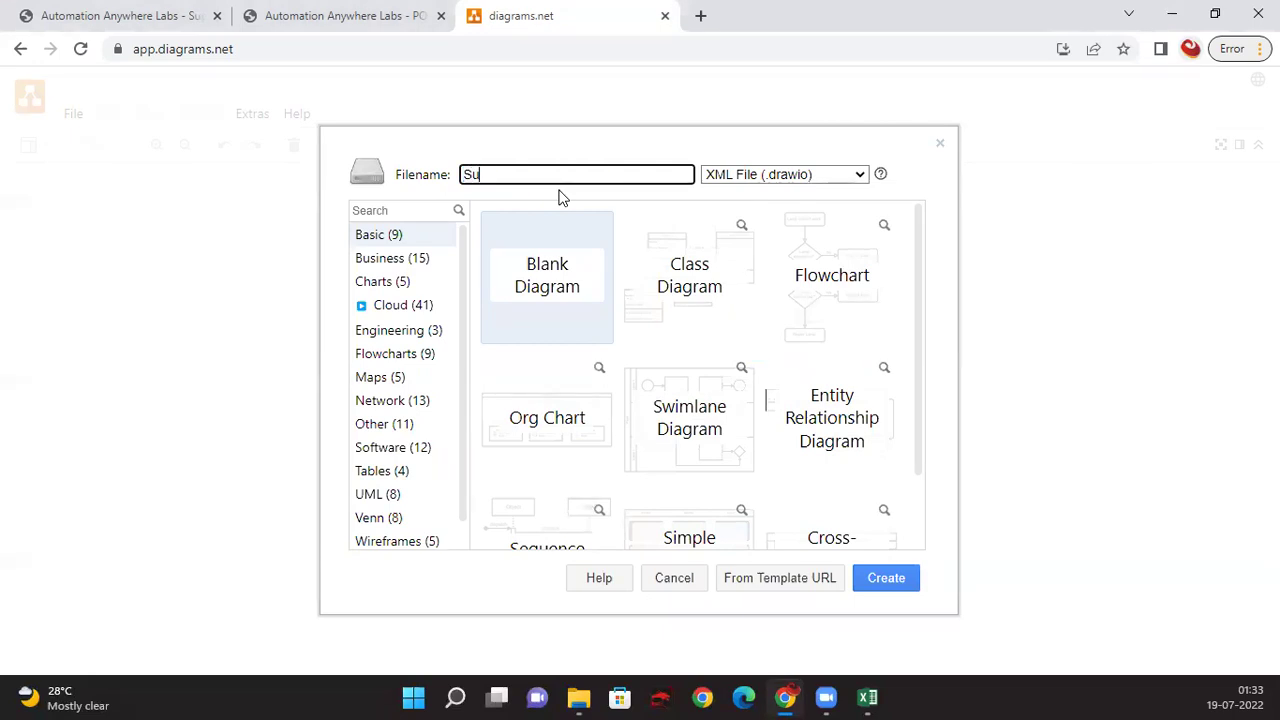
text(pply Chain Management)
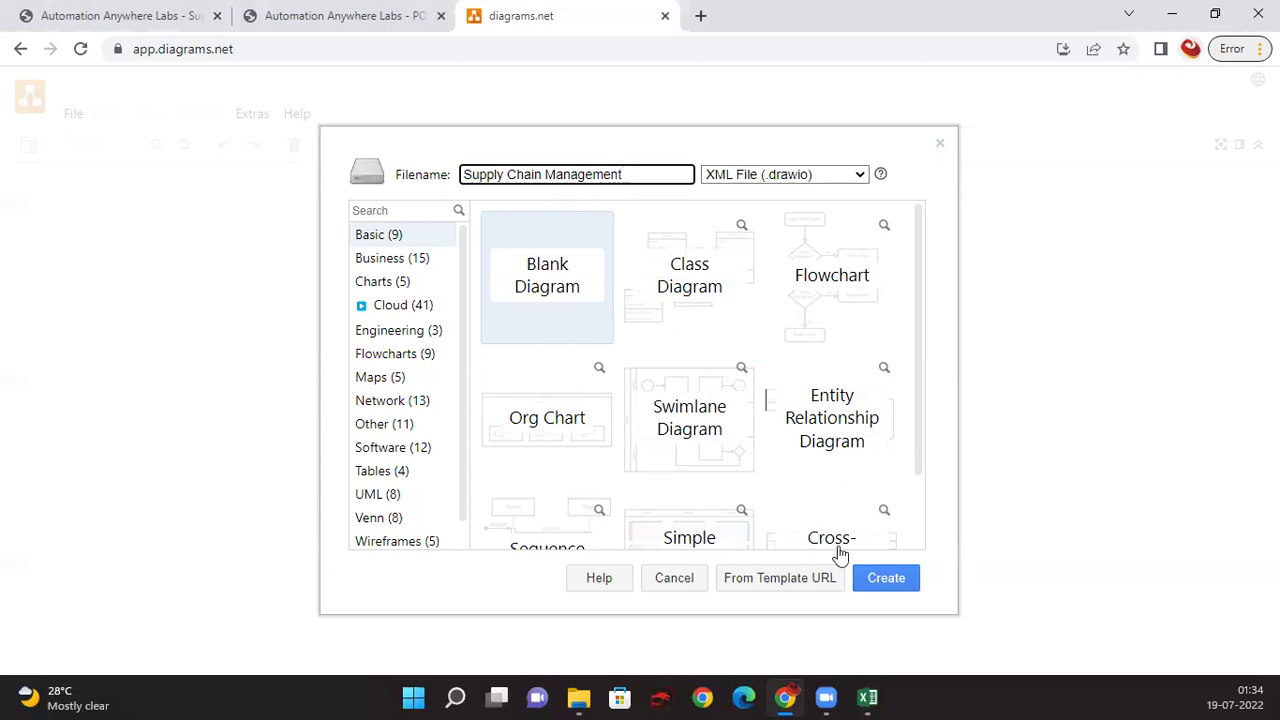
click(888, 577)
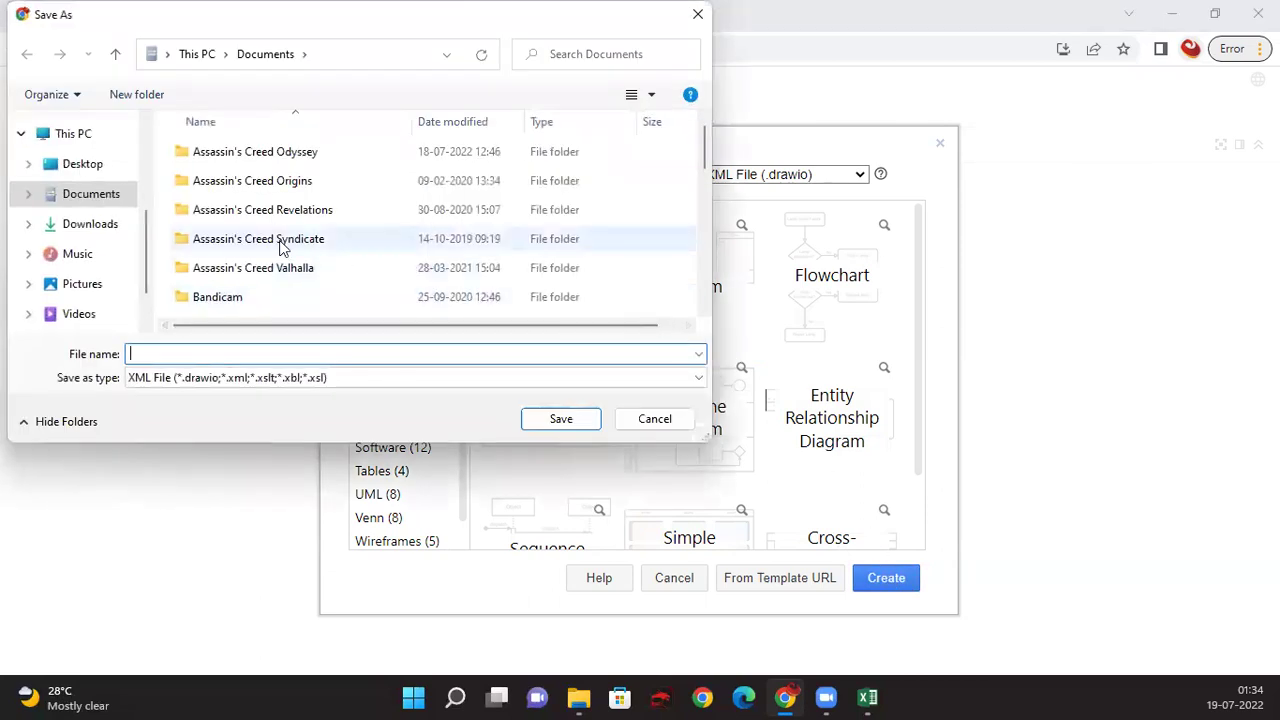
click(113, 232)
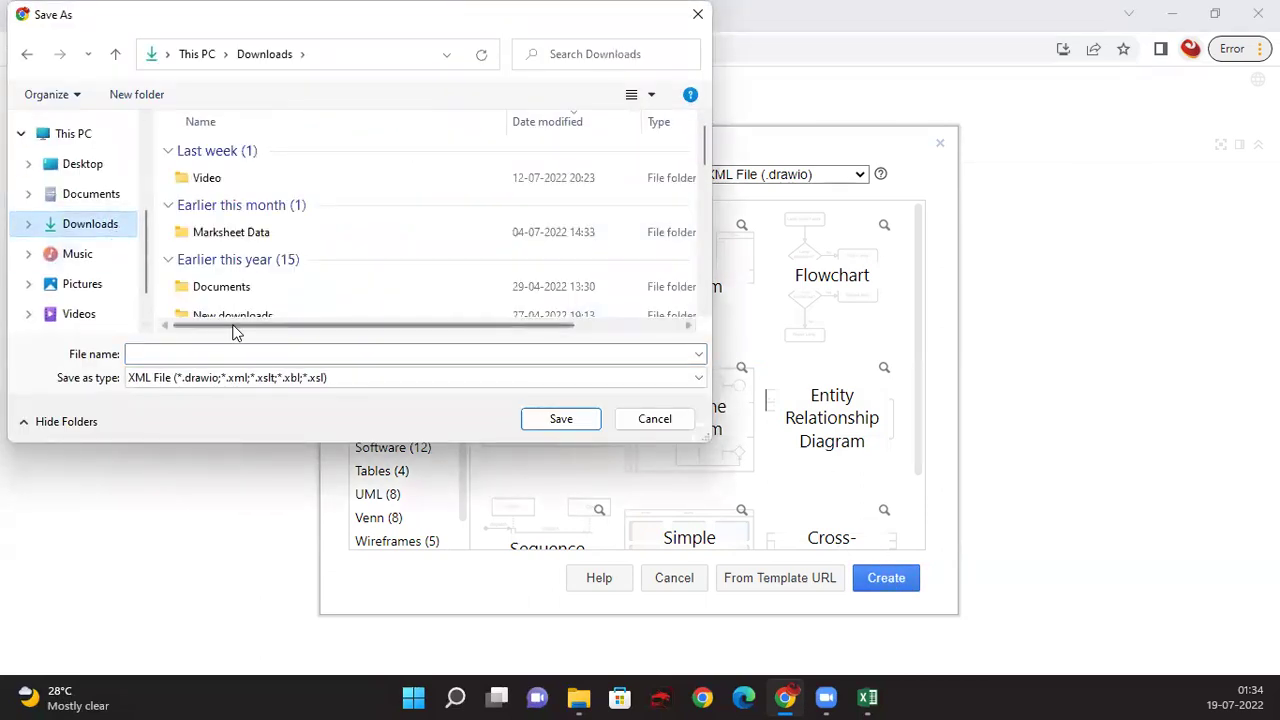
click(243, 355)
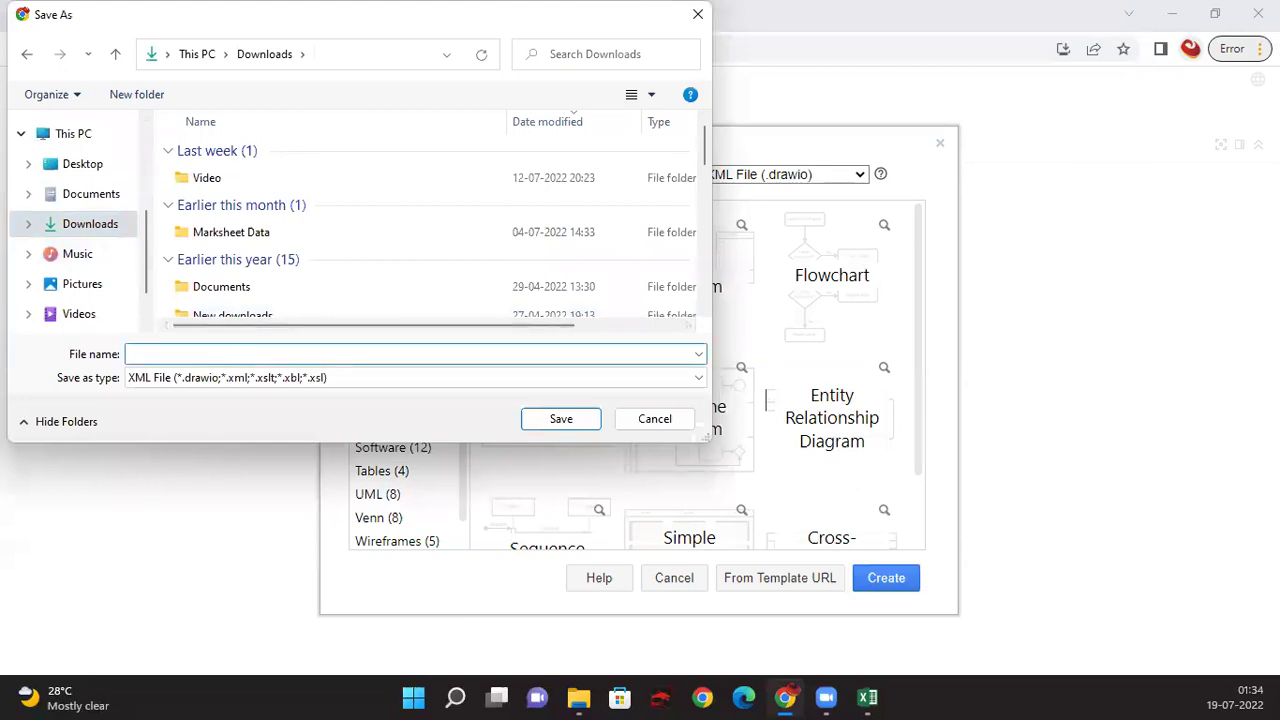
text(Supply Chain Management)
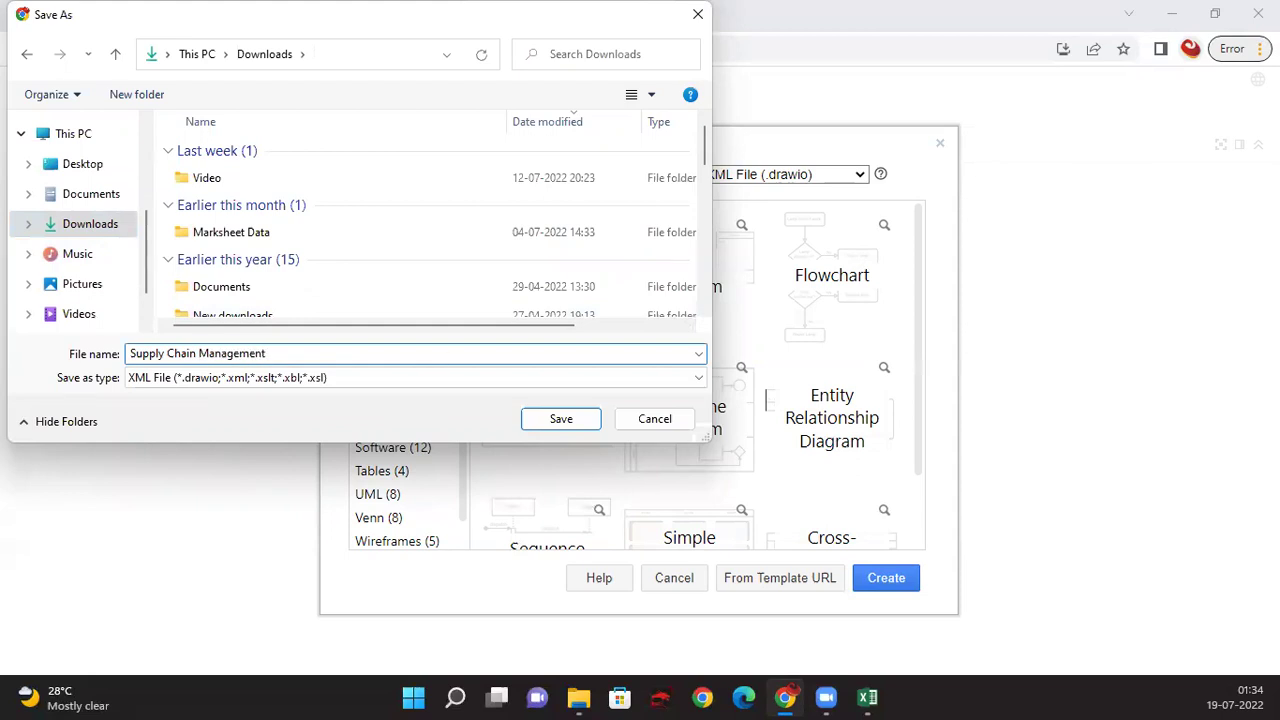
click(565, 421)
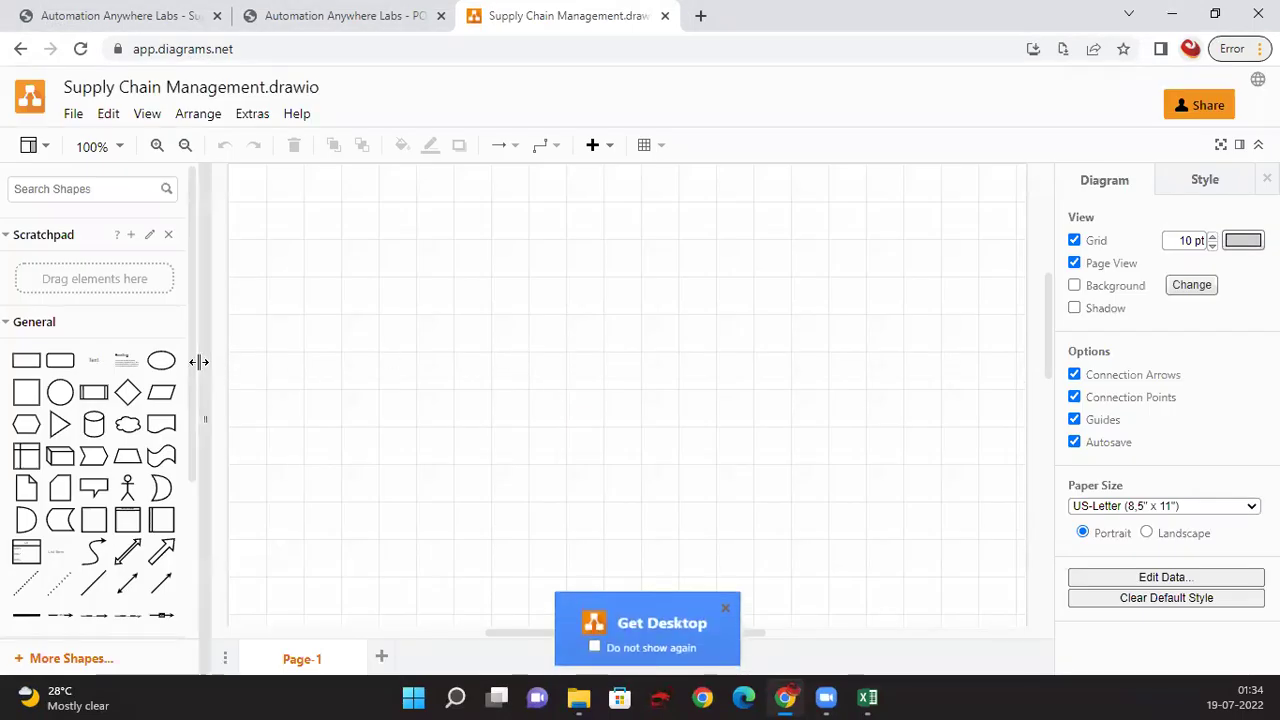
Step: Add an ellipse in the upper-left area of the page and label it Start
mouse_move(162, 366)
drag(162, 366, 305, 262)
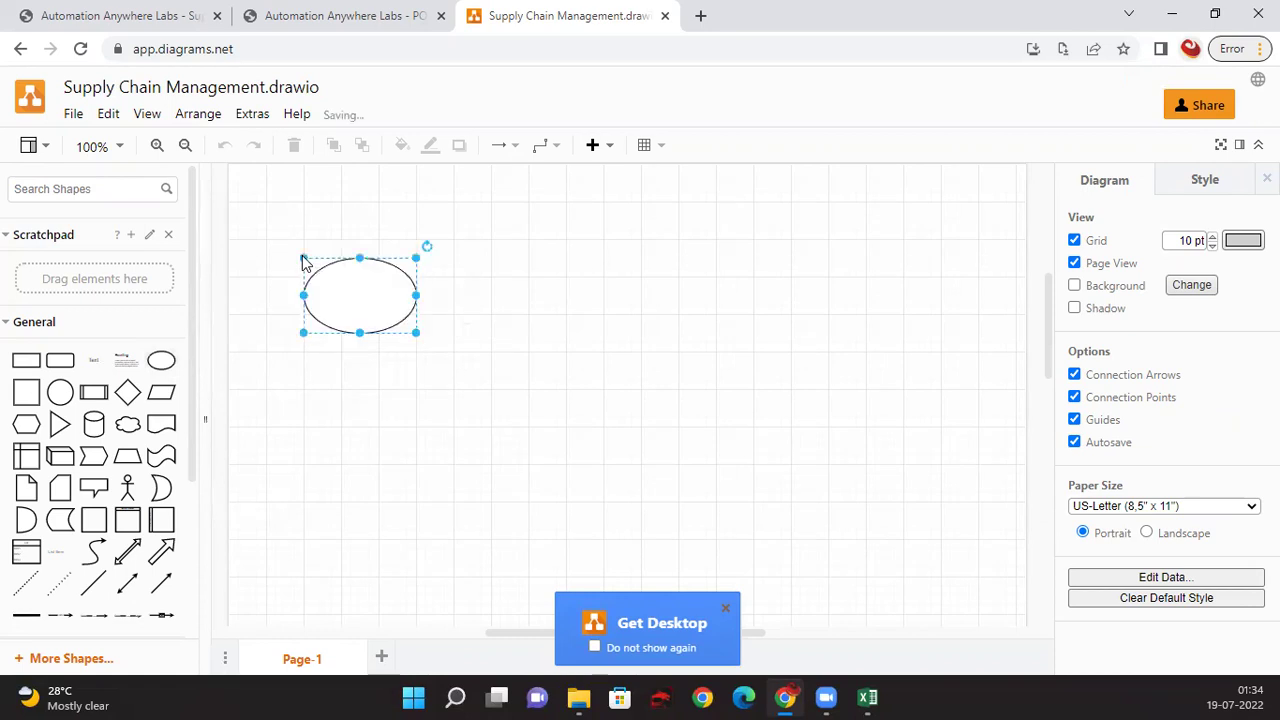
drag(380, 286, 343, 284)
double_click(342, 284)
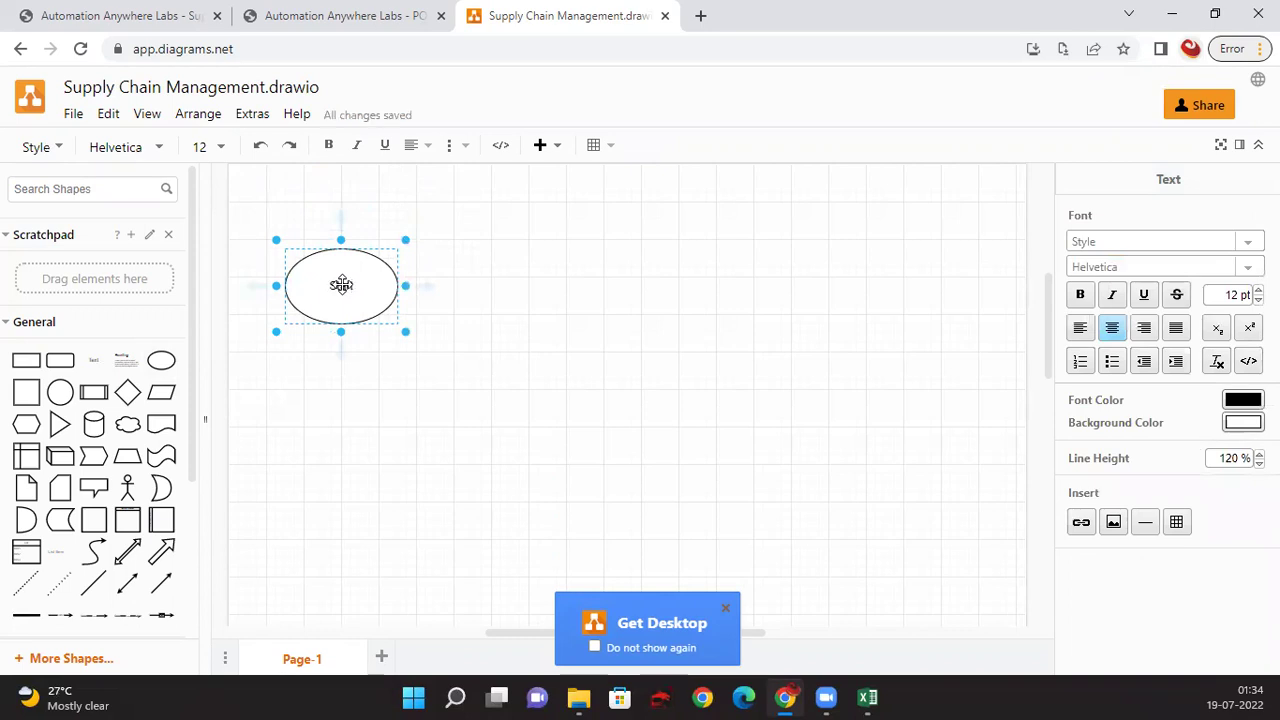
text(Start)
click(463, 424)
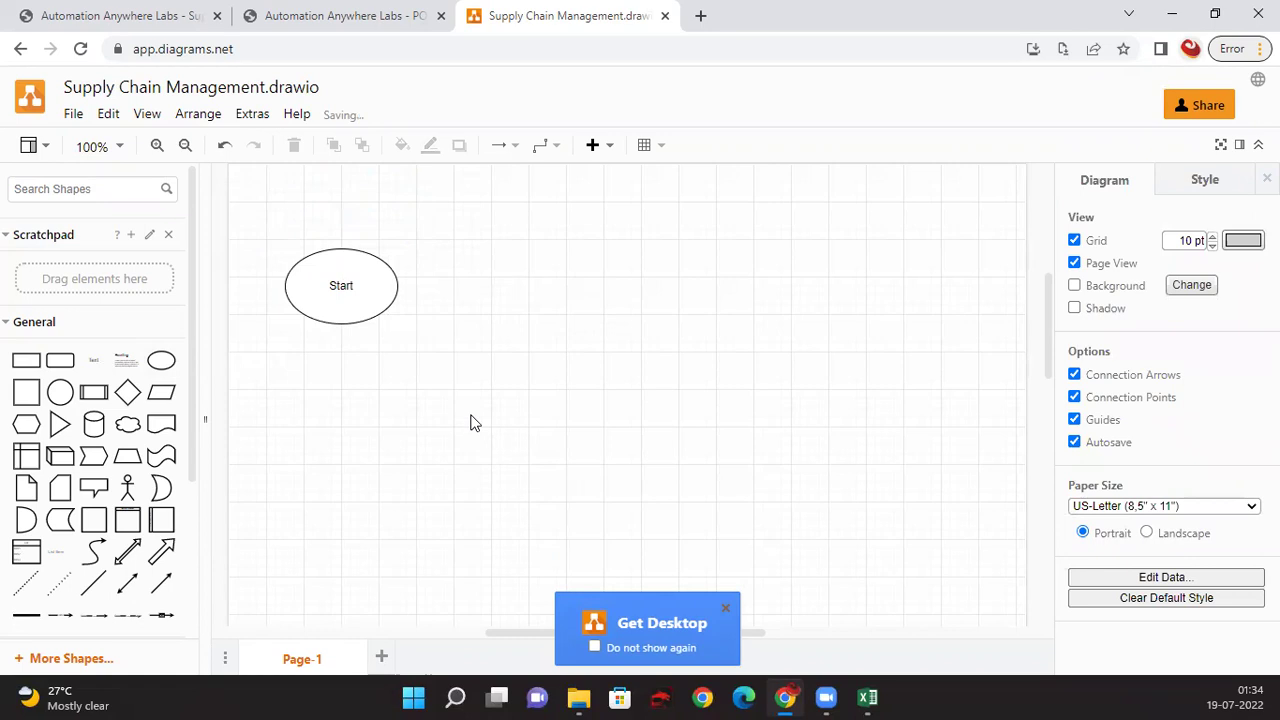
Step: After checking the supply chain challenge page, add a rounded rectangle right of the Start ellipse and label it O
click(140, 15)
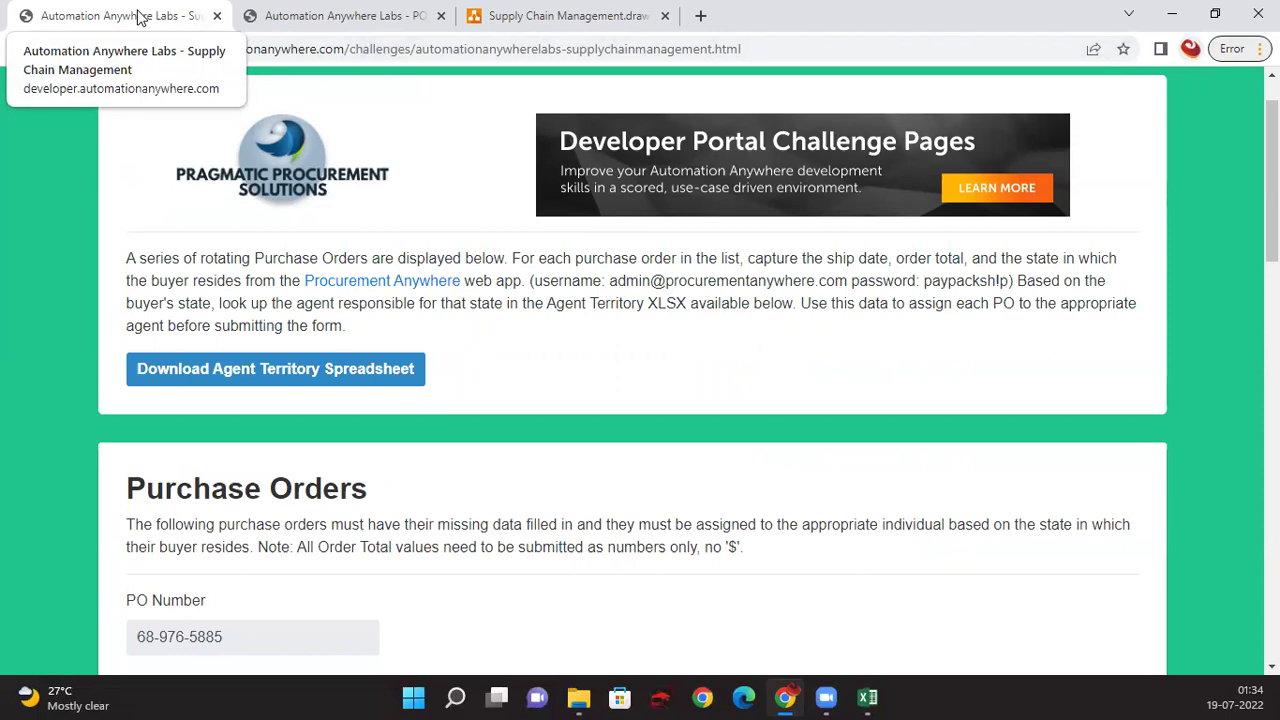
click(557, 17)
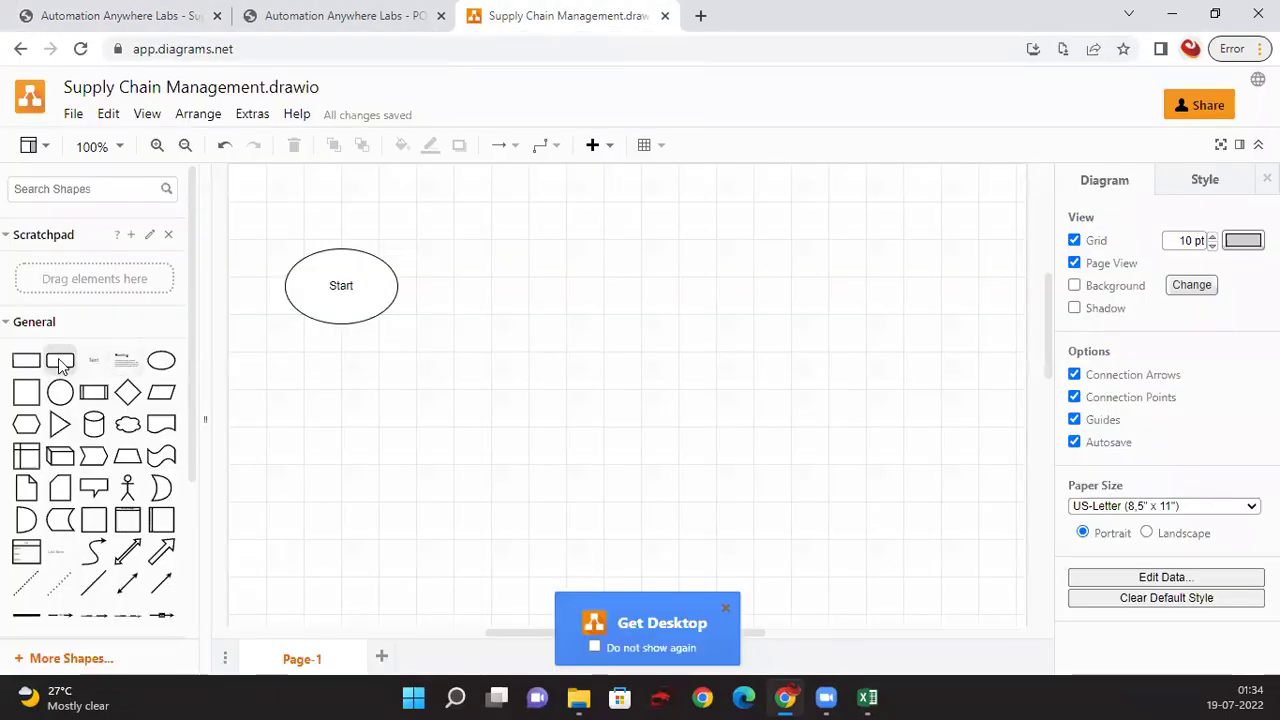
mouse_move(60, 366)
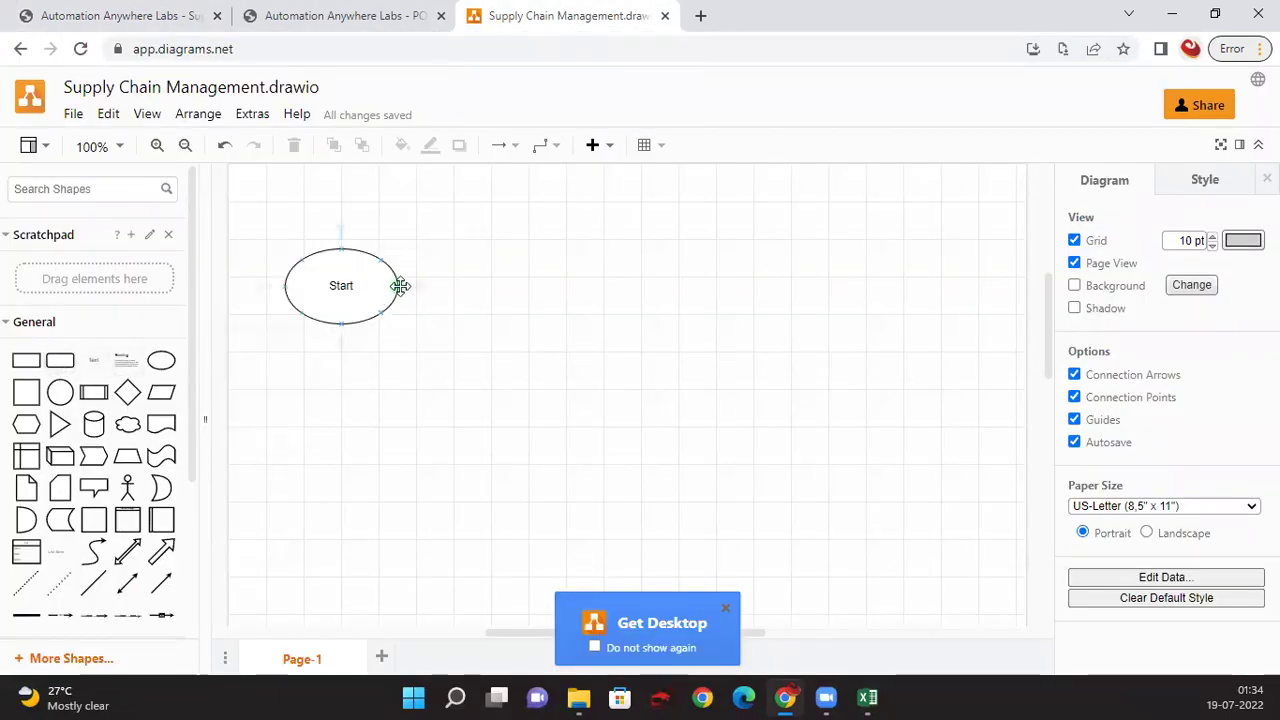
mouse_move(427, 290)
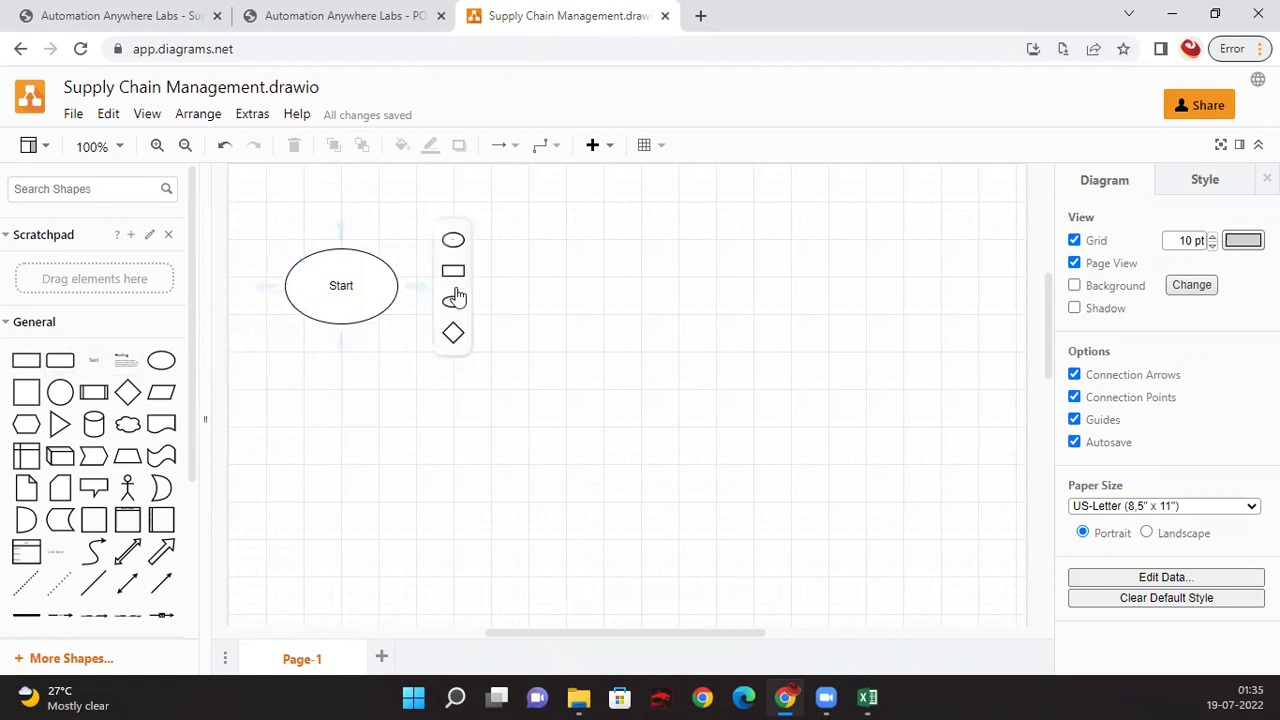
drag(62, 363, 458, 268)
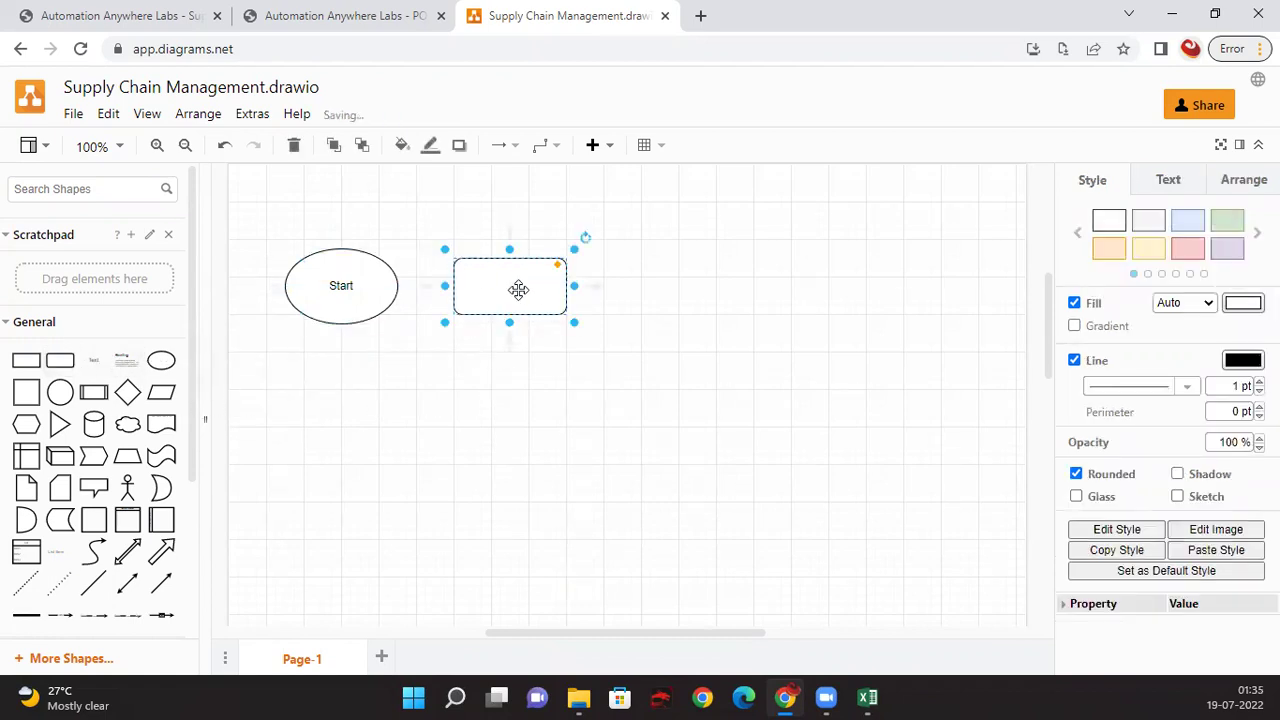
double_click(506, 287)
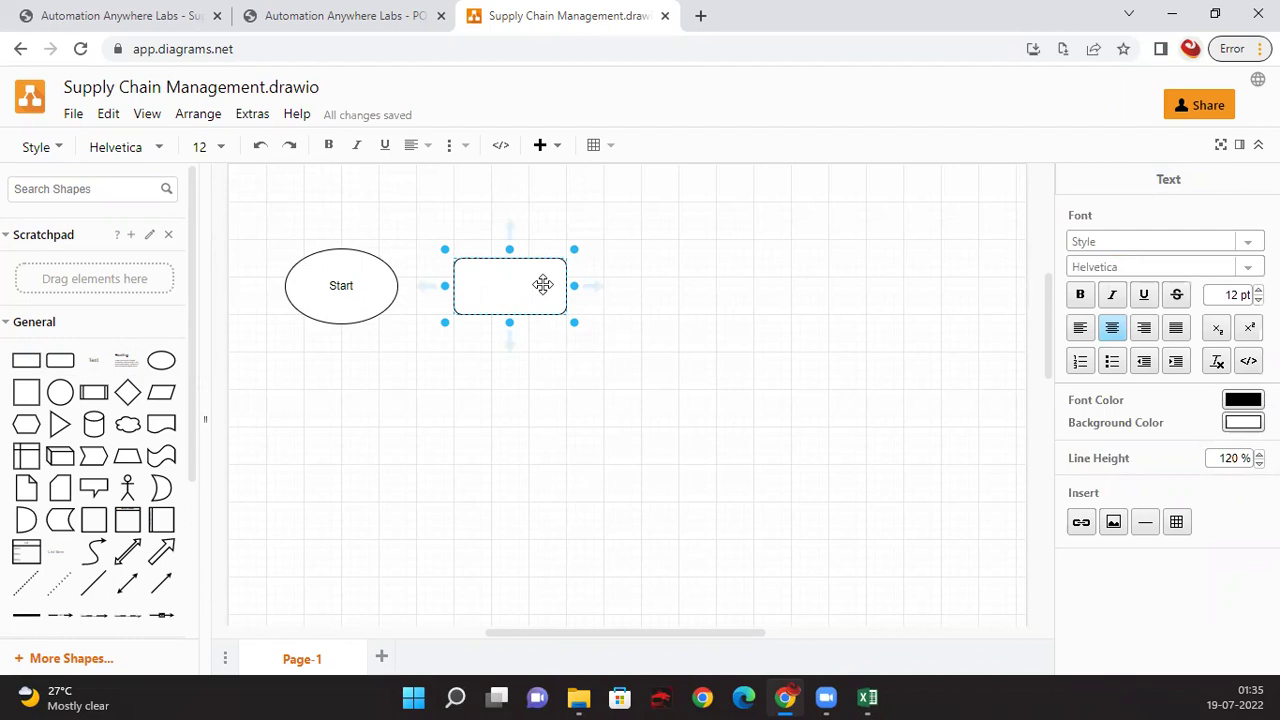
text(0)
click(491, 530)
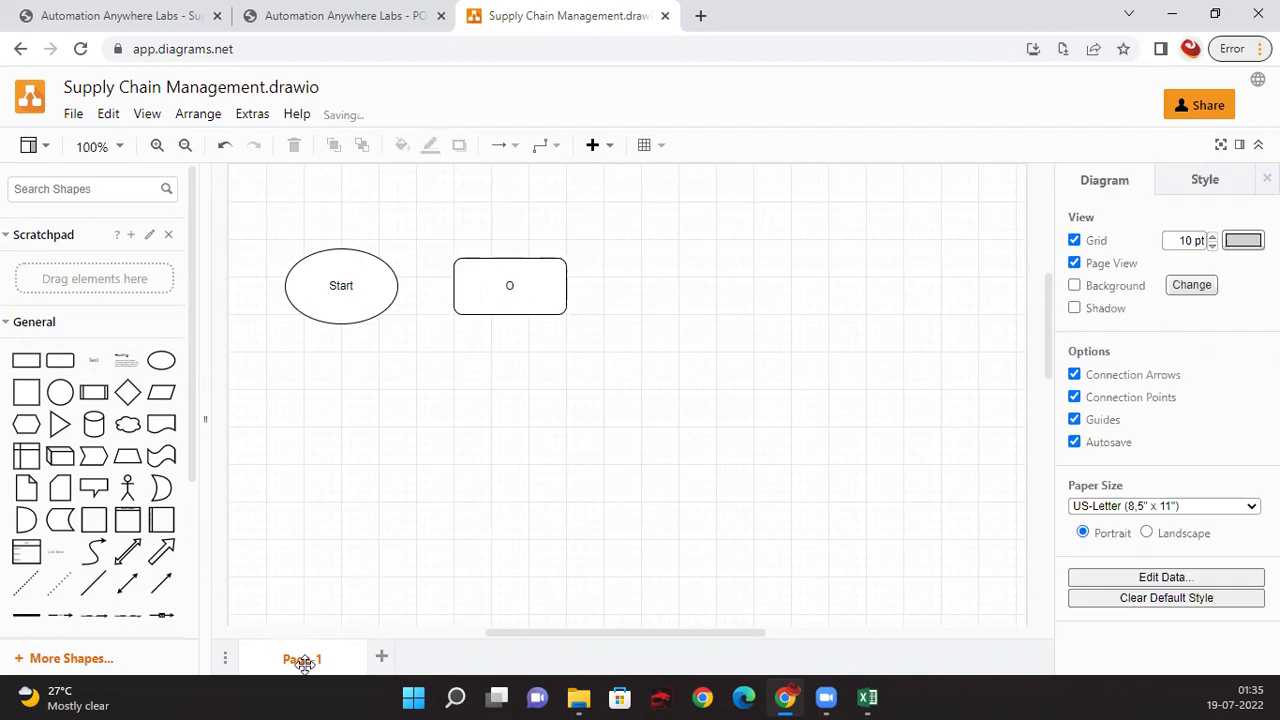
Step: Rename the diagram page As Is Process
double_click(305, 662)
text(As )
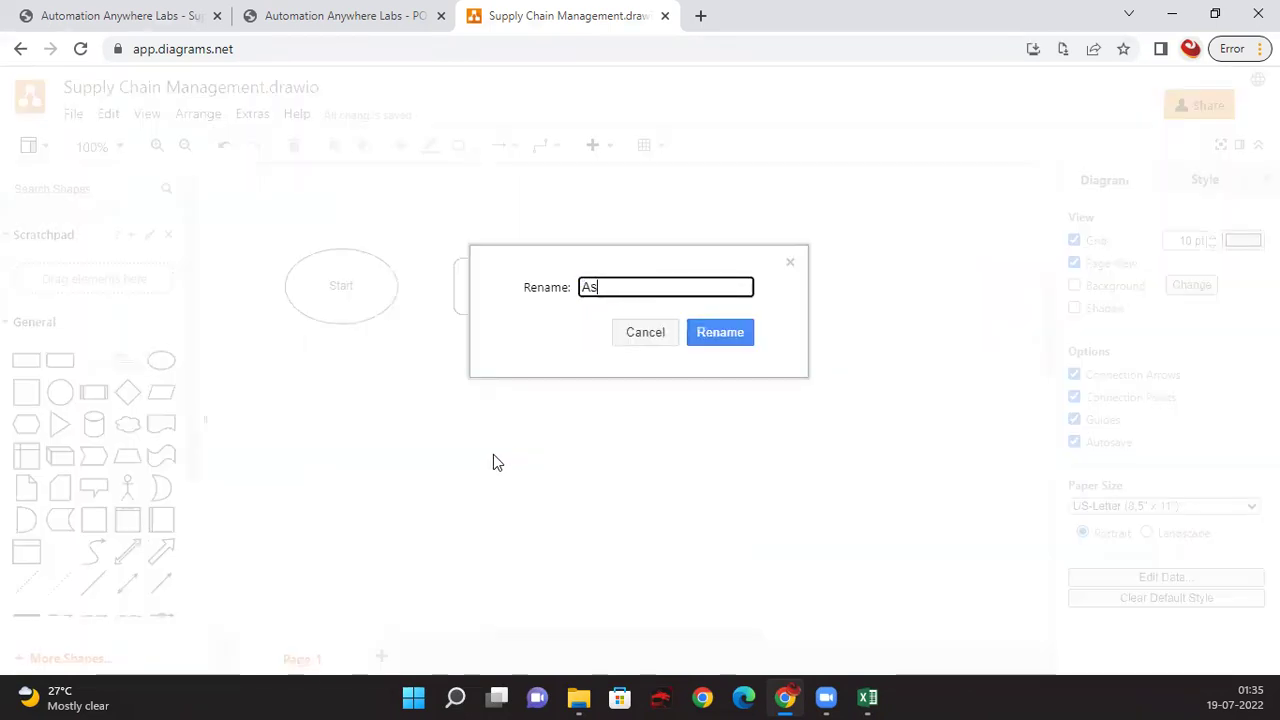
text(Is Process)
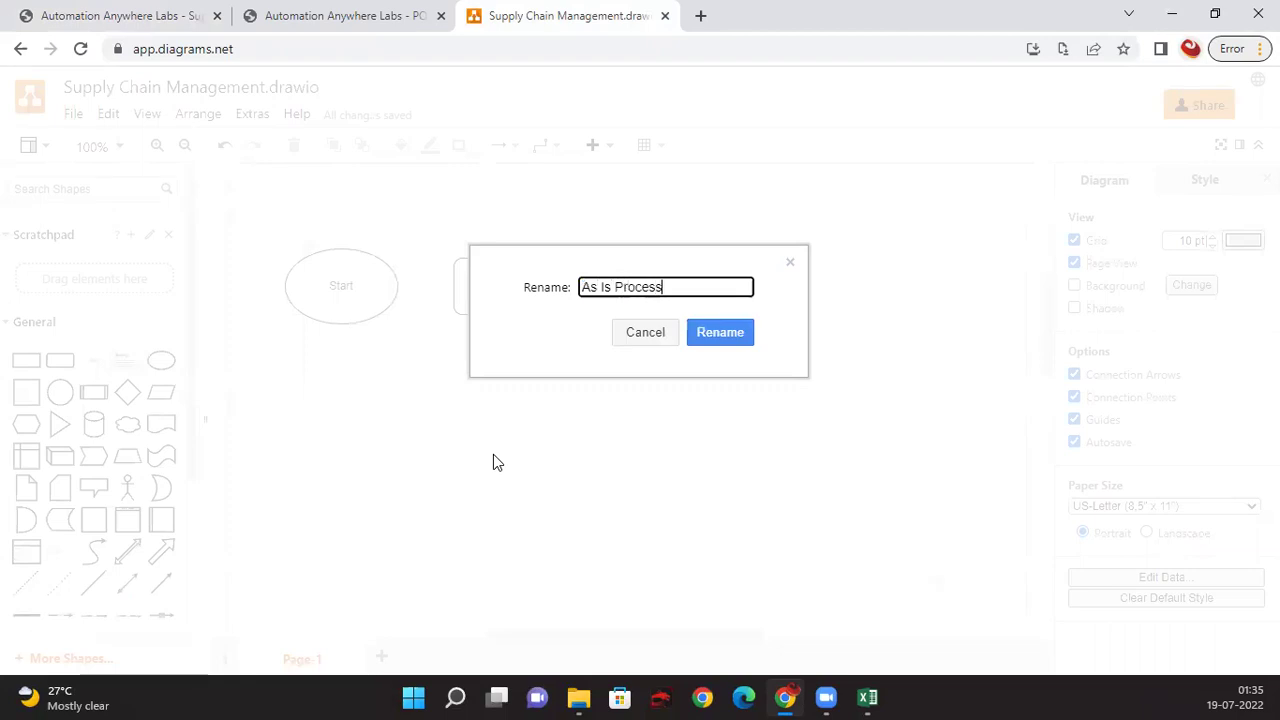
click(711, 340)
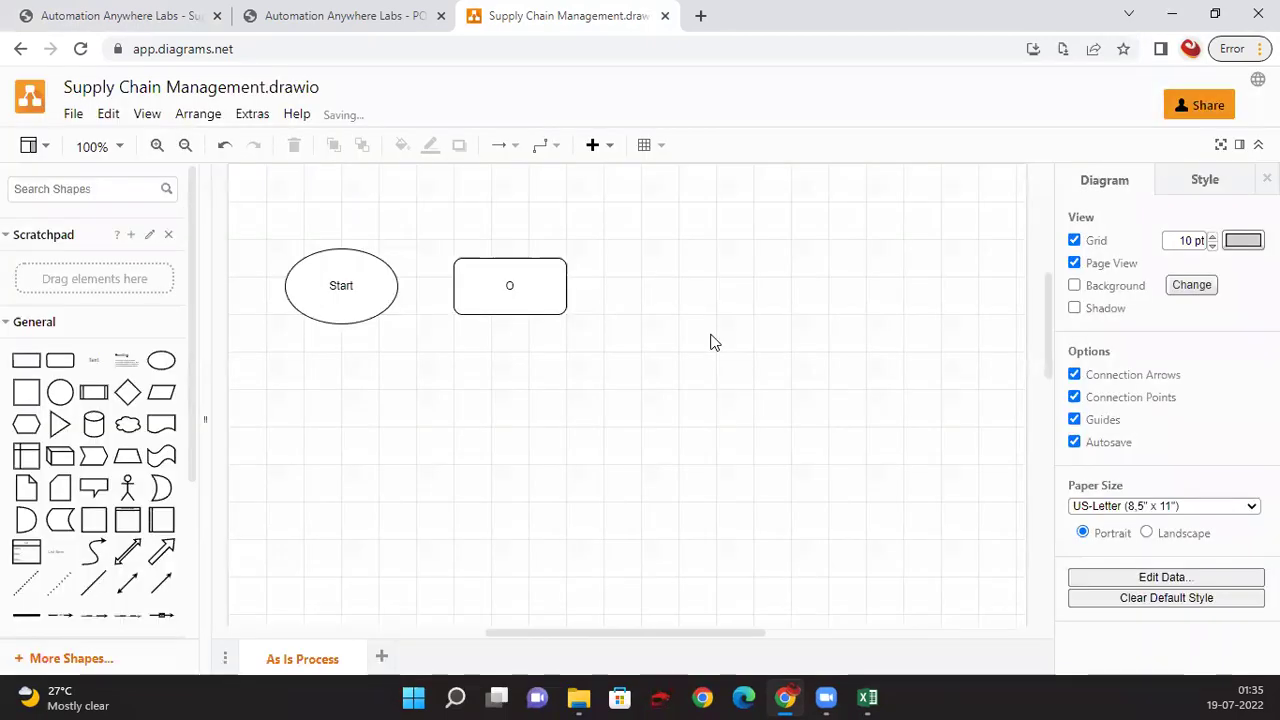
Step: Relabel the rounded rectangle Open Supply Chain Management Portal and connect the Start ellipse to it with an arrow
click(511, 289)
double_click(511, 287)
key(Escape)
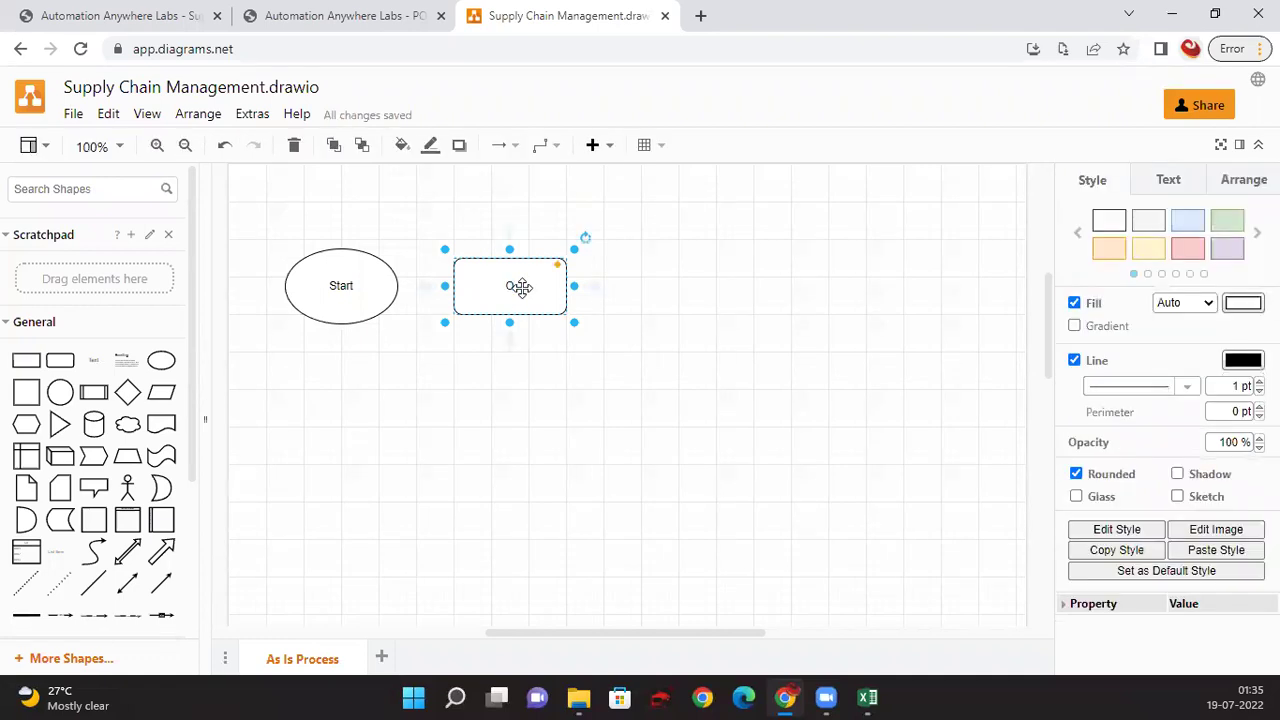
double_click(513, 286)
click(513, 289)
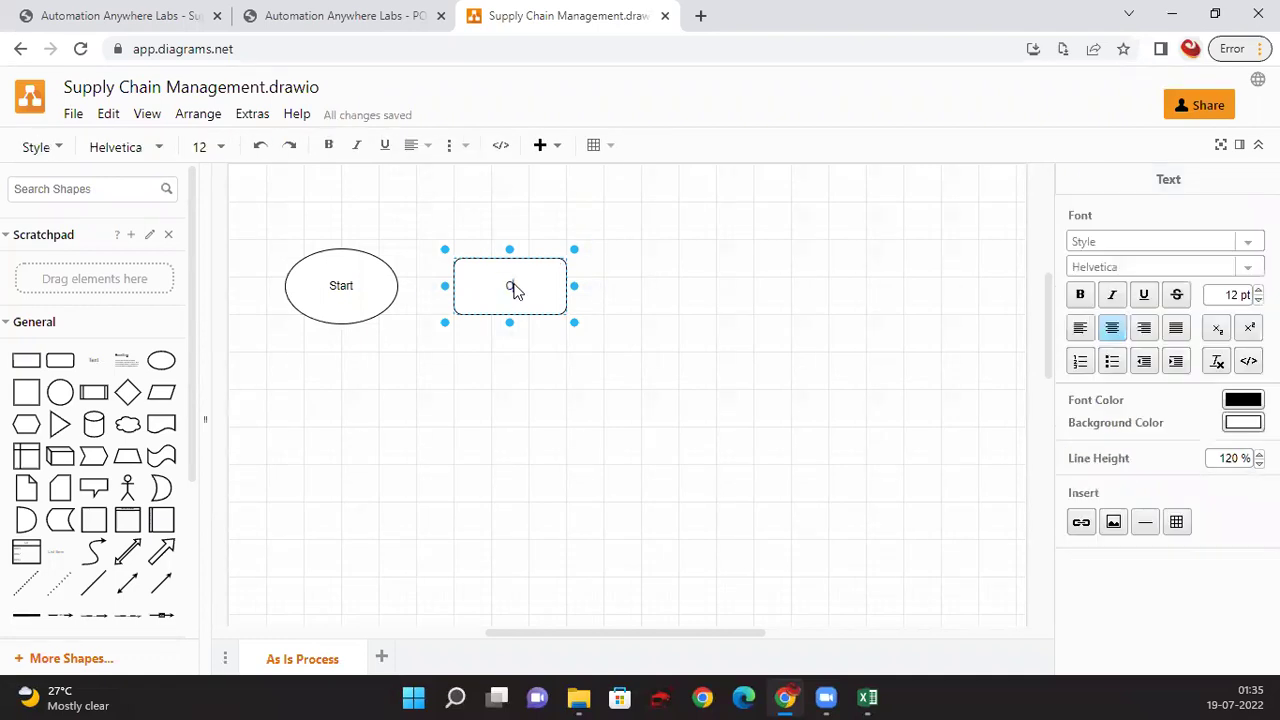
text(Open Supply Chain Mana)
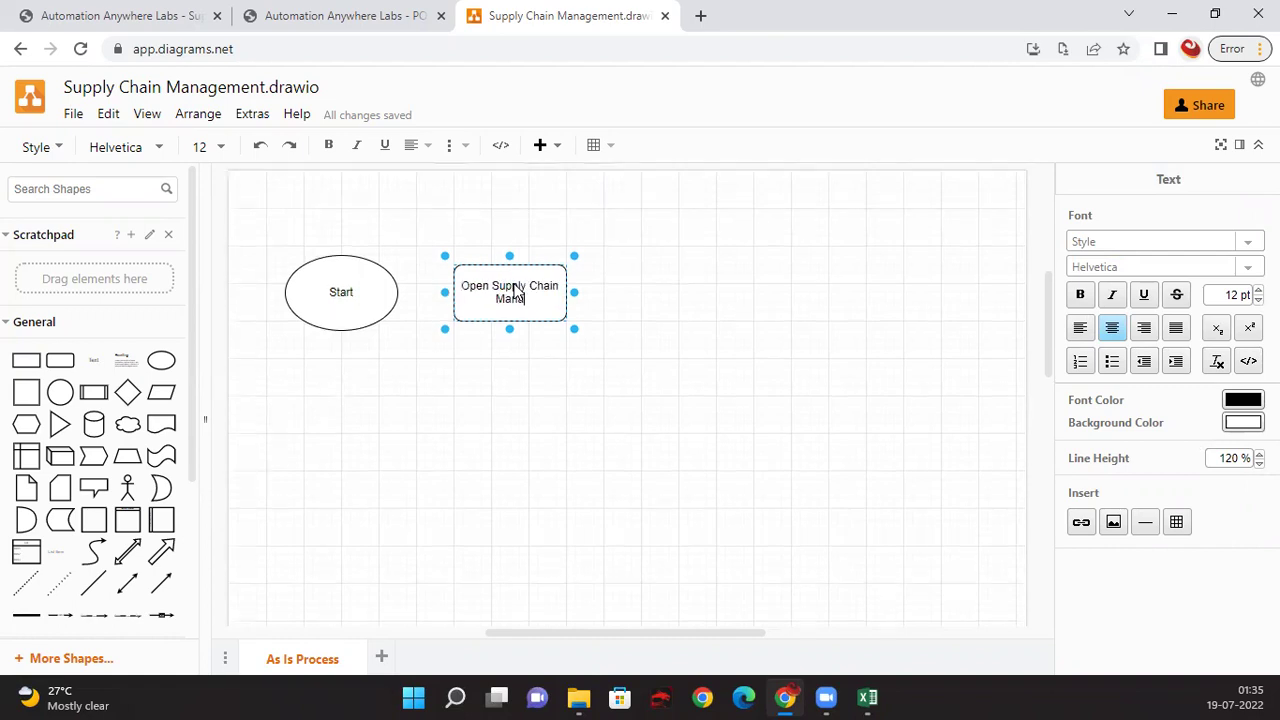
text(gement Portal)
click(480, 429)
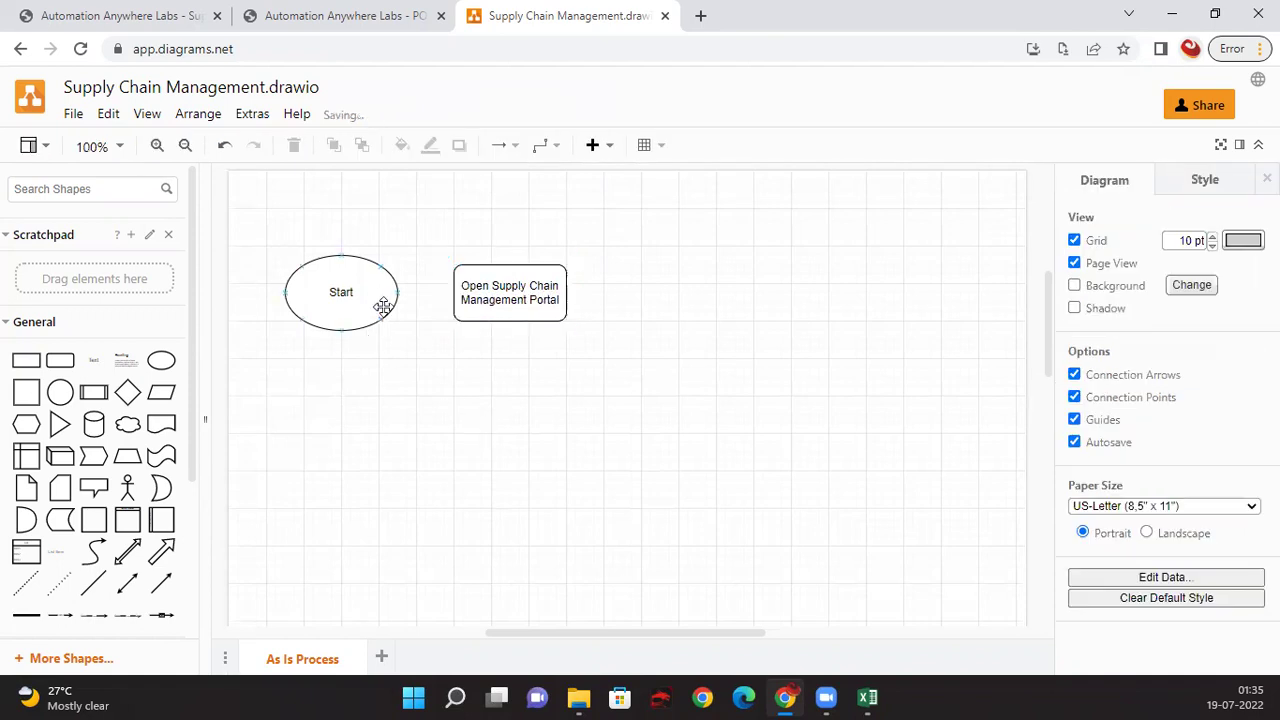
drag(400, 294, 454, 293)
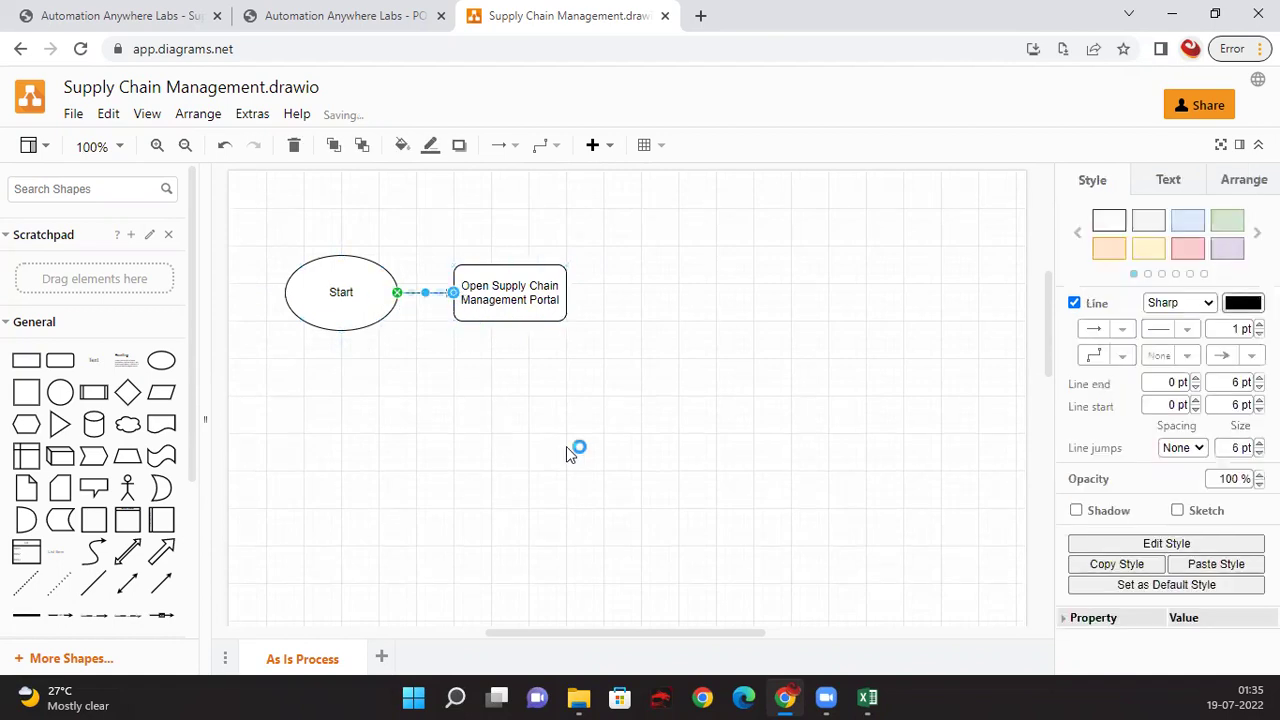
click(574, 449)
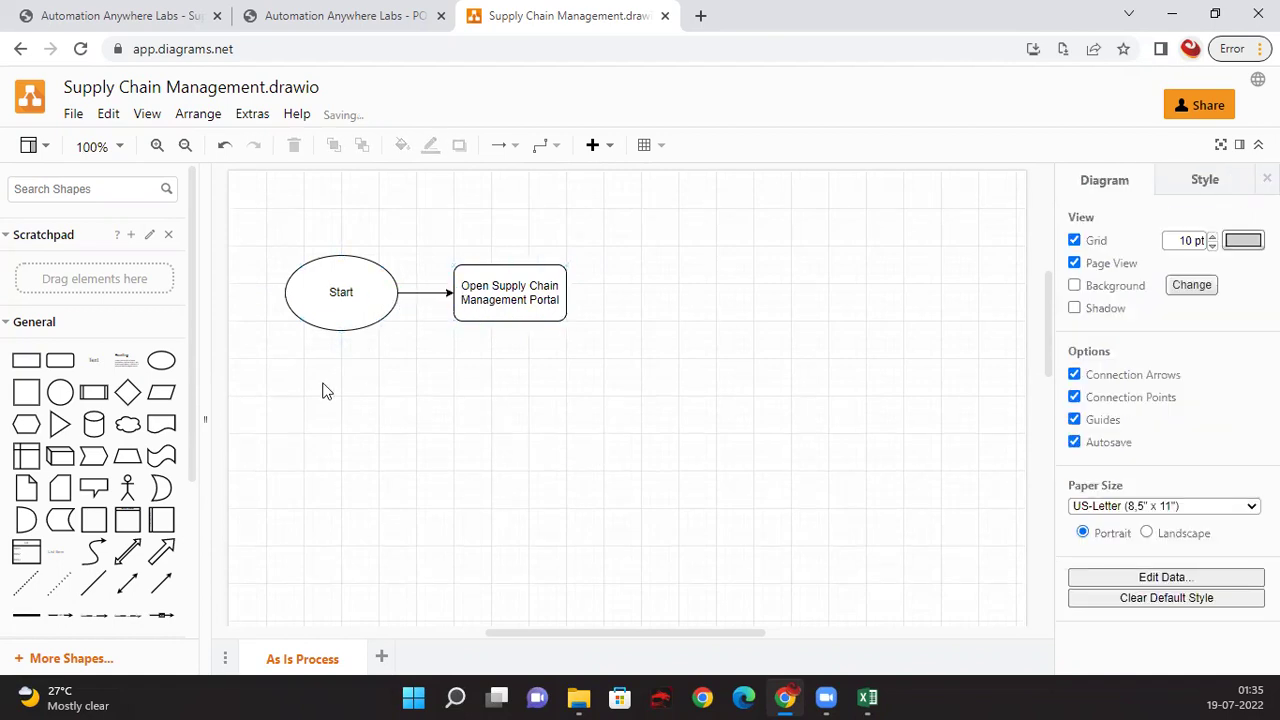
Step: Close the purchase order tracking page and return to the Supply Chain Management diagram
click(137, 12)
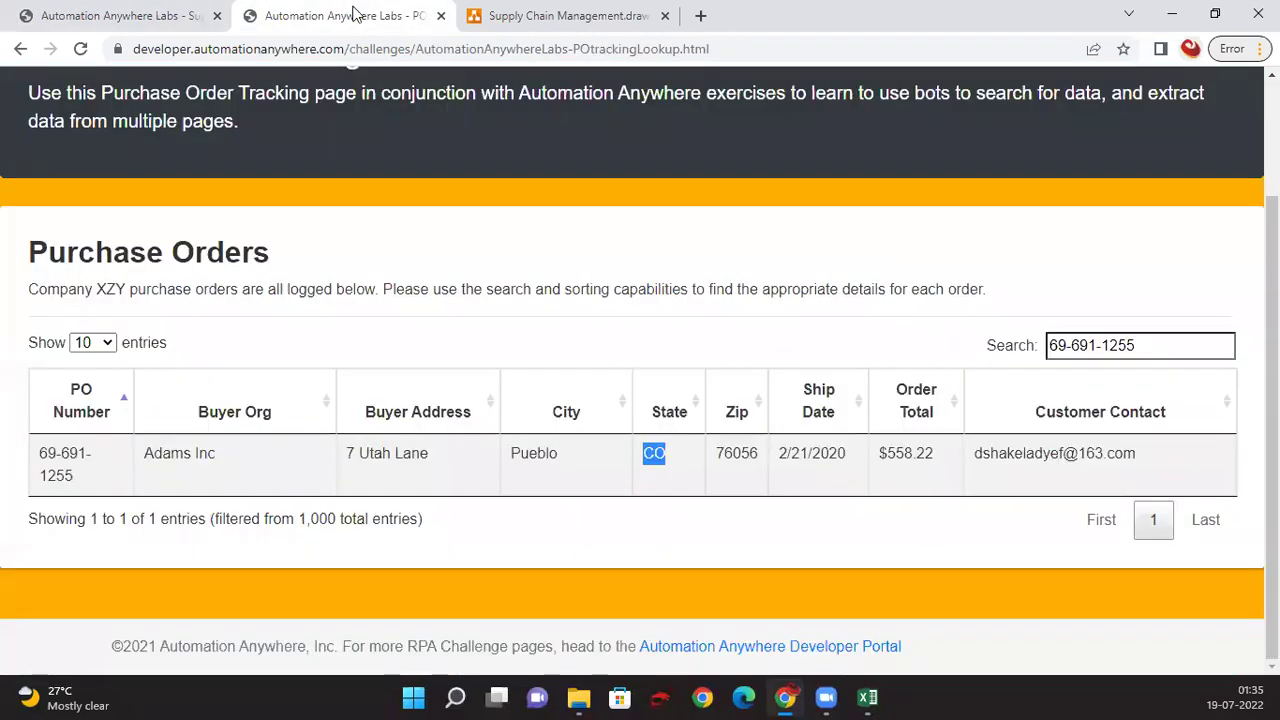
click(345, 15)
click(447, 18)
click(380, 16)
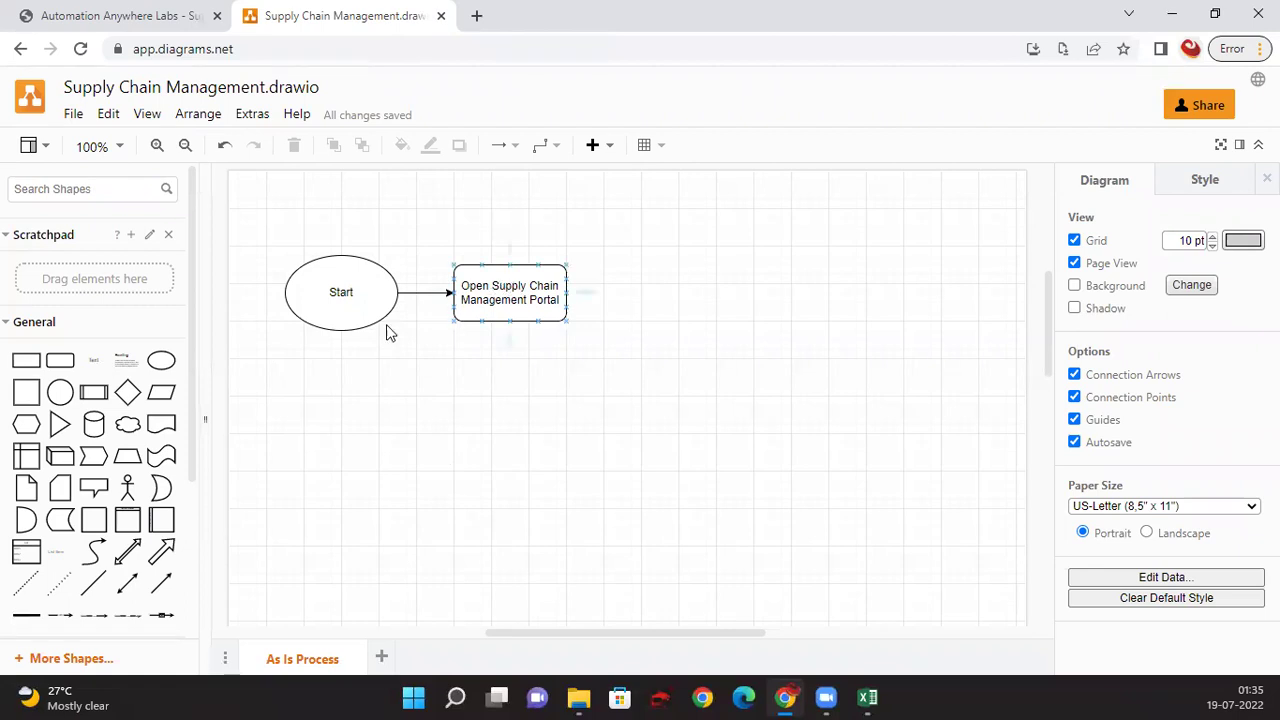
Step: Add a rounded rectangle right of the portal step and label it Downloads Agent Territory Spread Sheet
drag(60, 360, 632, 260)
double_click(687, 294)
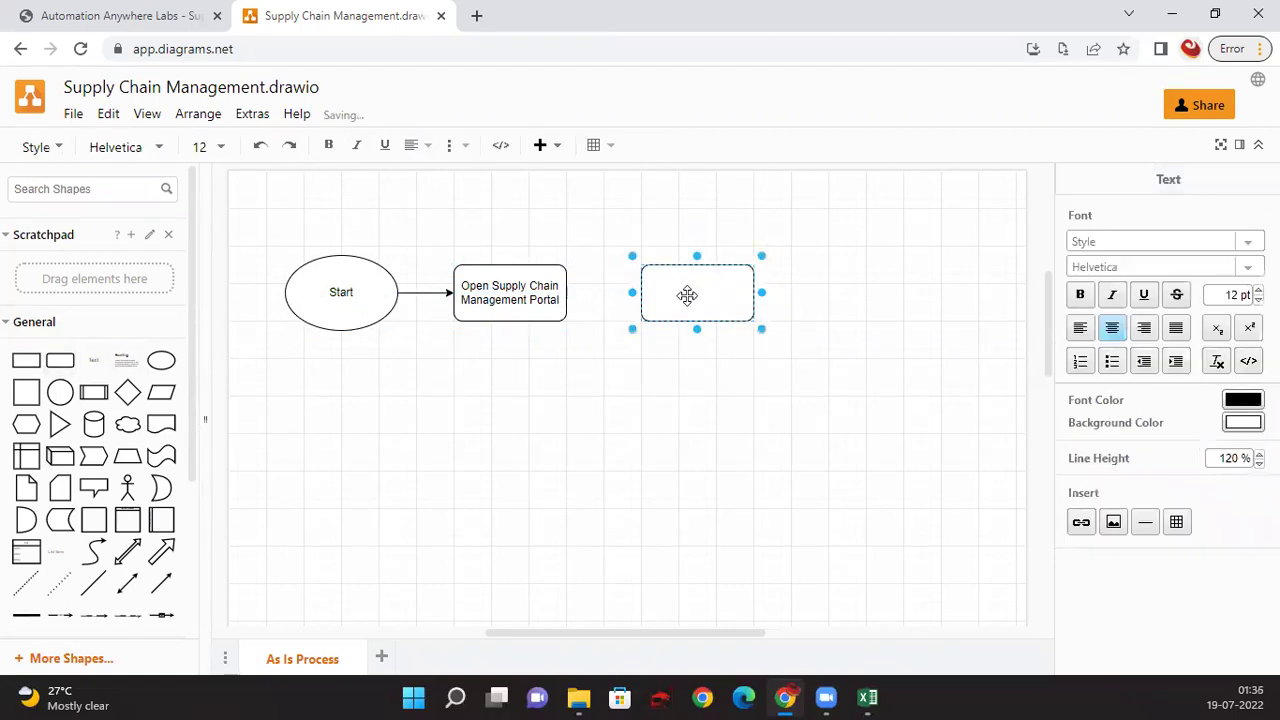
text(Download)
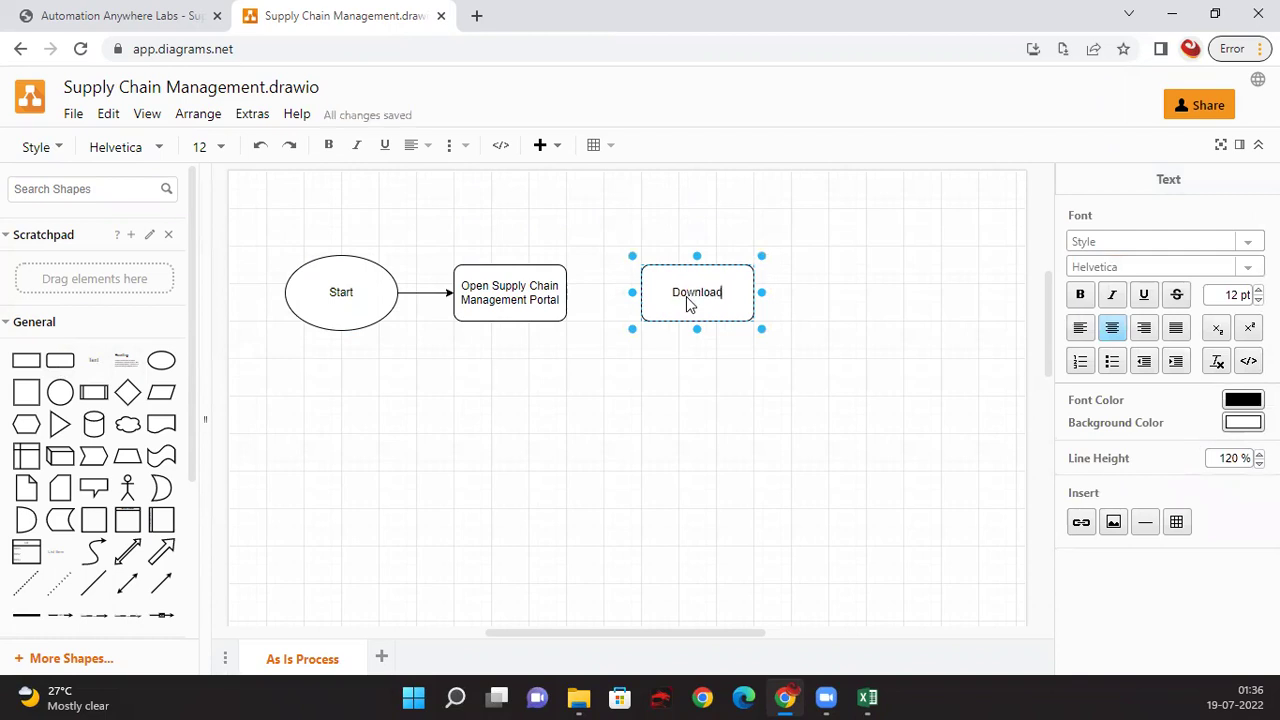
text(s Ac)
text(ent Te)
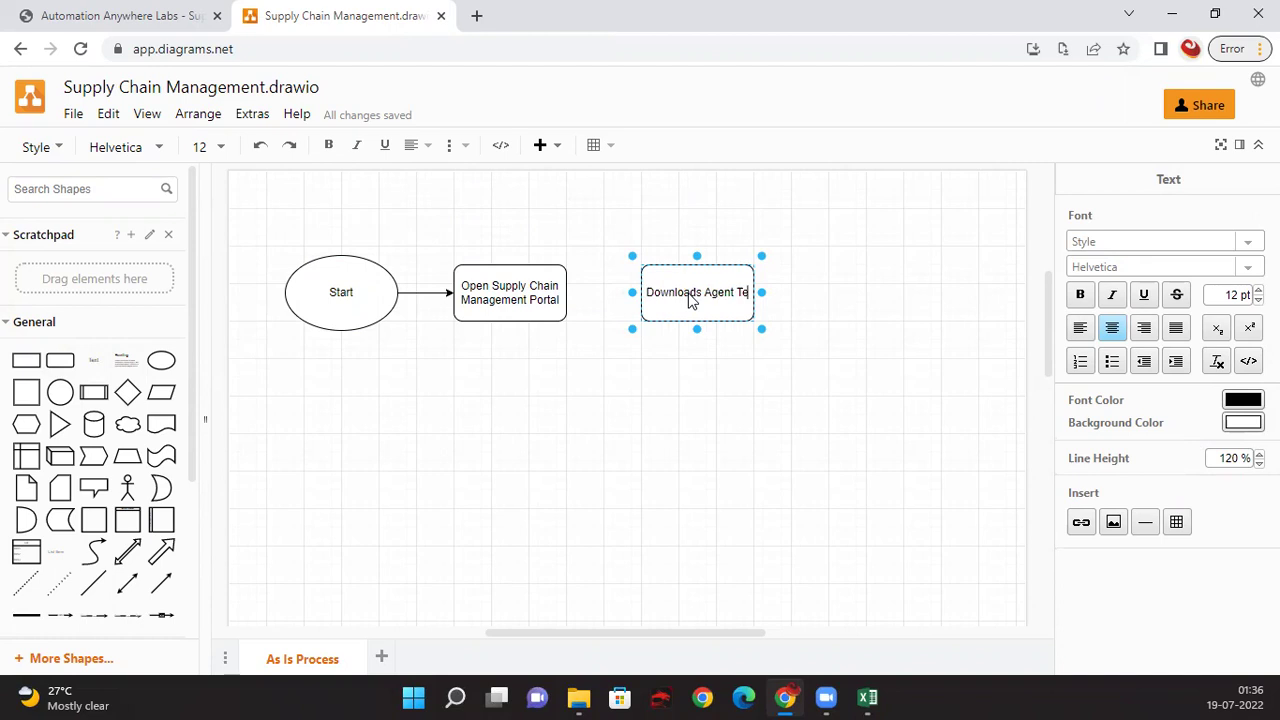
text(m)
text(rito)
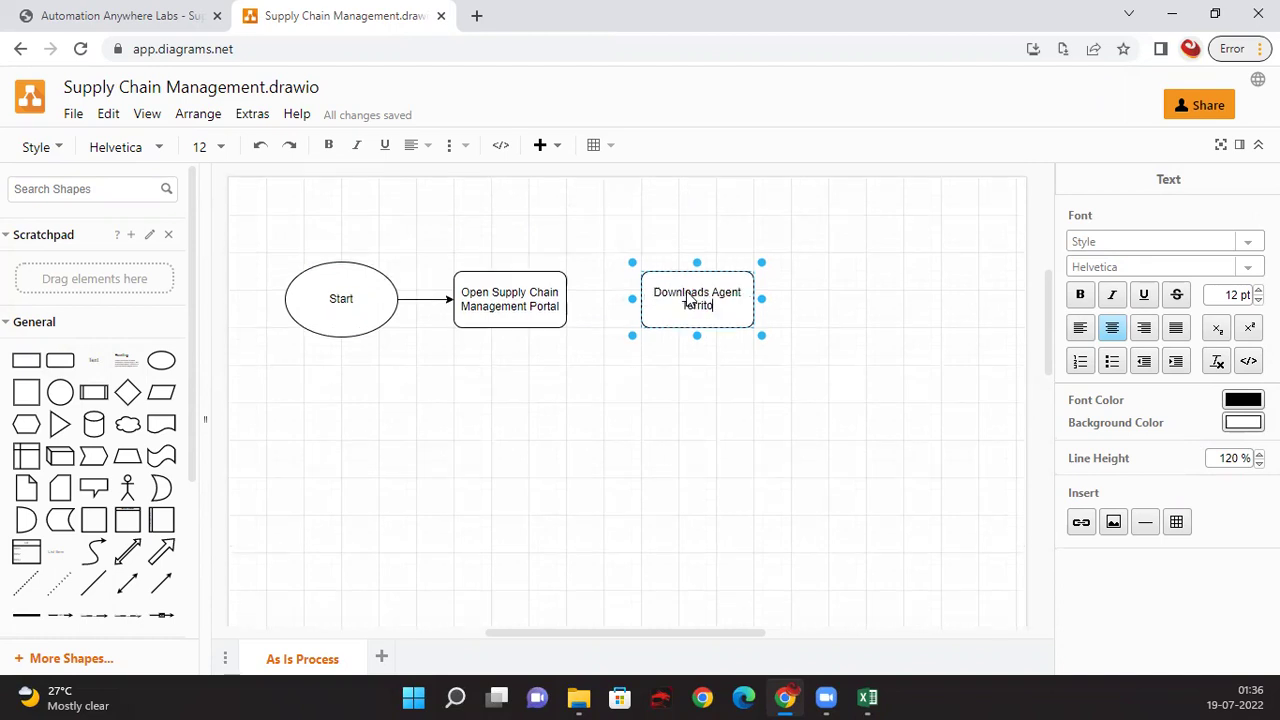
text(ry Spread Sheet)
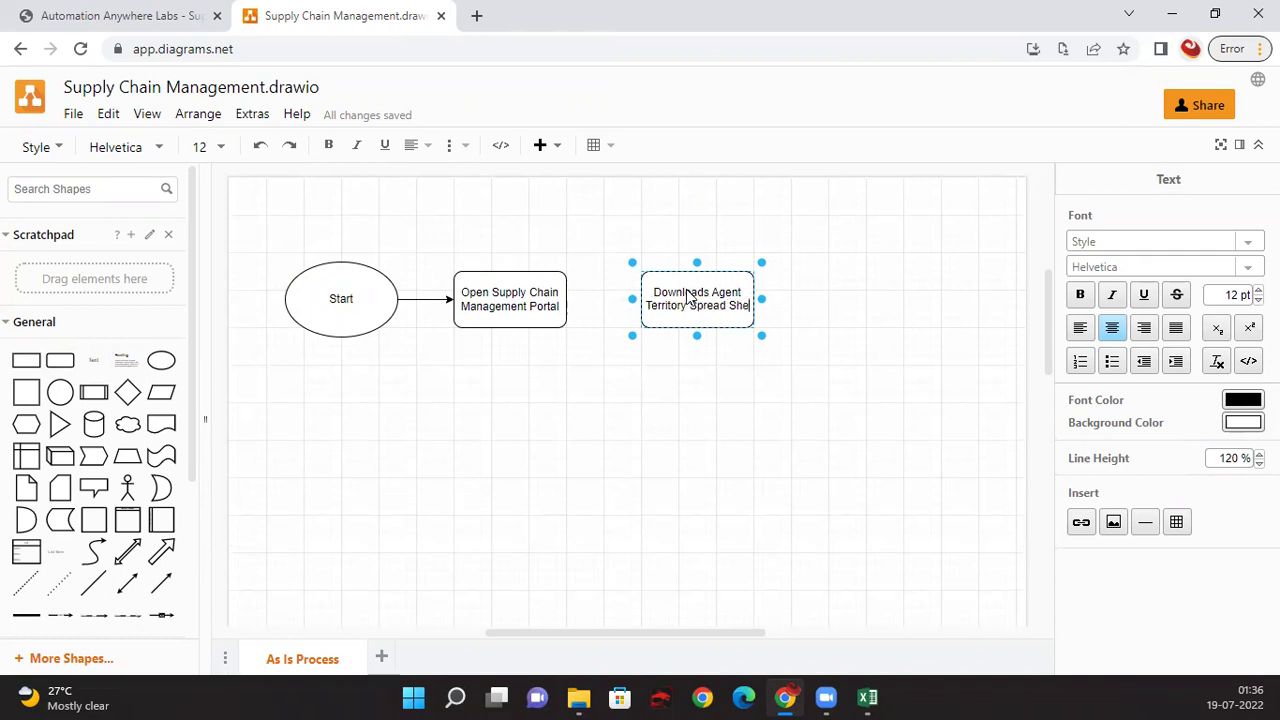
click(669, 390)
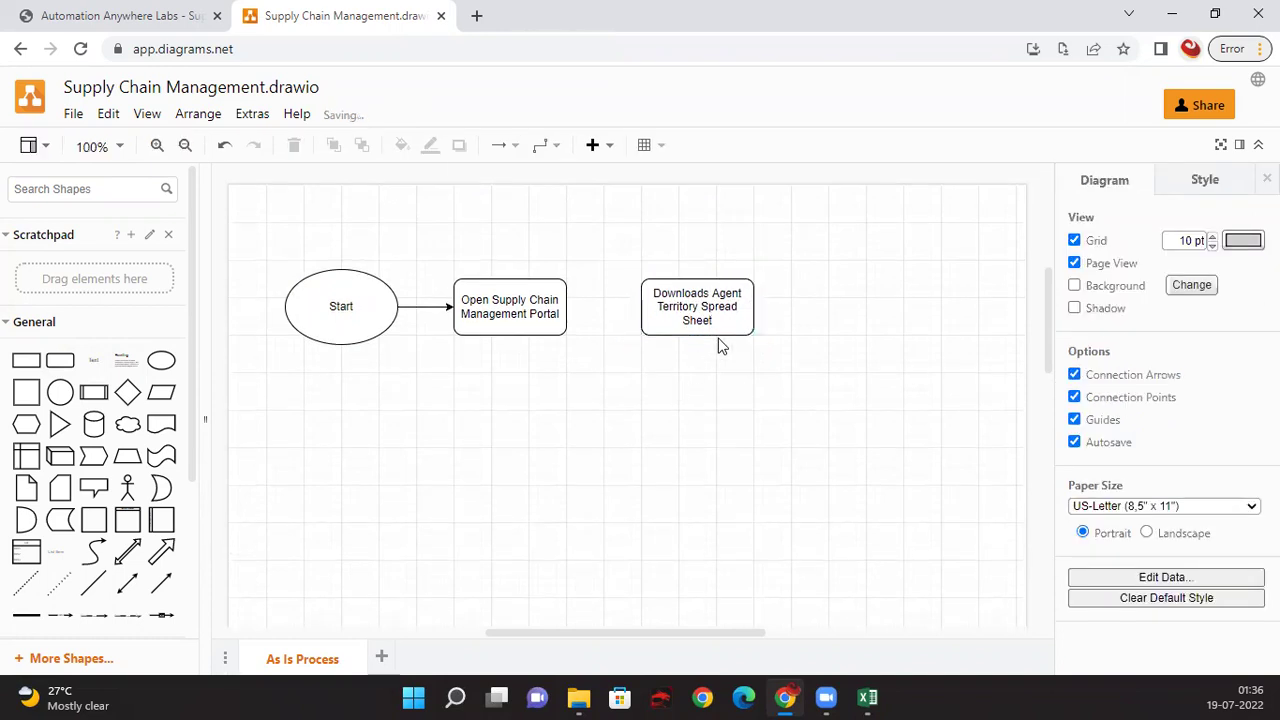
Step: Open the Procurement Anywhere web app from the supply chain challenge page and return to the Supply Chain Management diagram
click(155, 16)
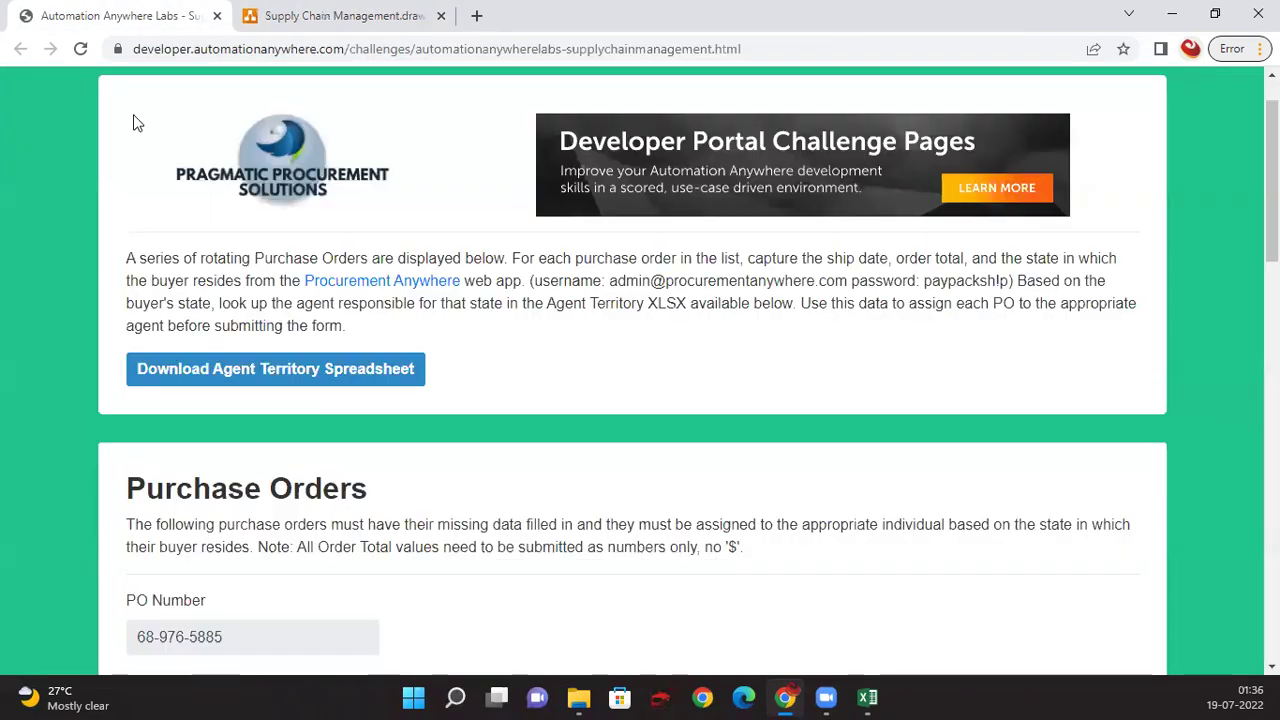
click(366, 288)
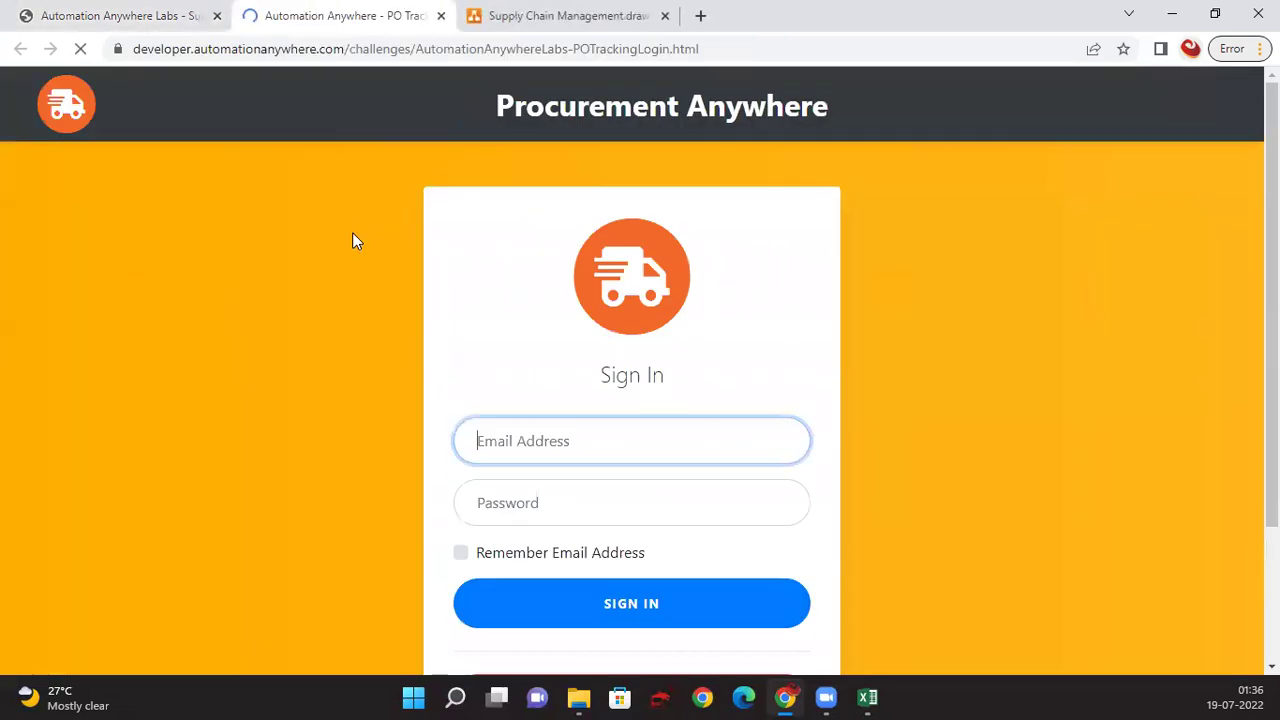
click(513, 18)
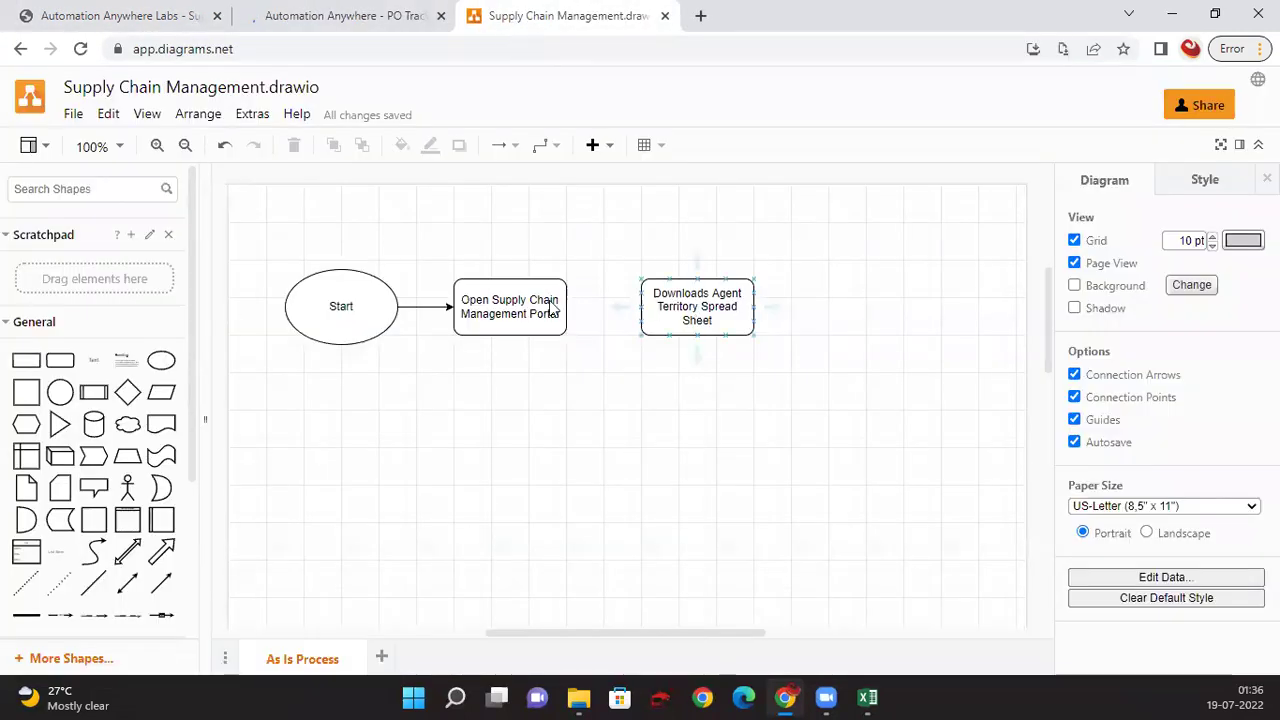
Step: Add a rounded rectangle right of the spreadsheet download step and label it User Clicks on Procurement application URL
drag(60, 361, 832, 285)
double_click(873, 314)
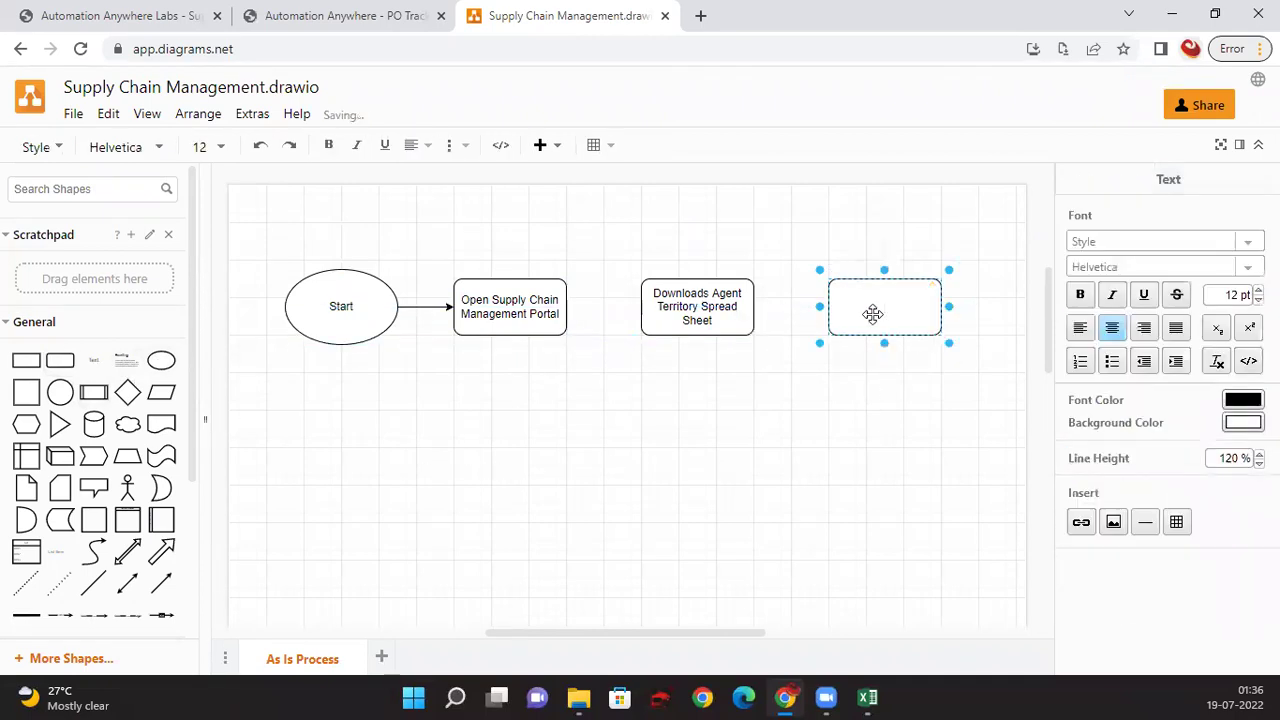
text(User C)
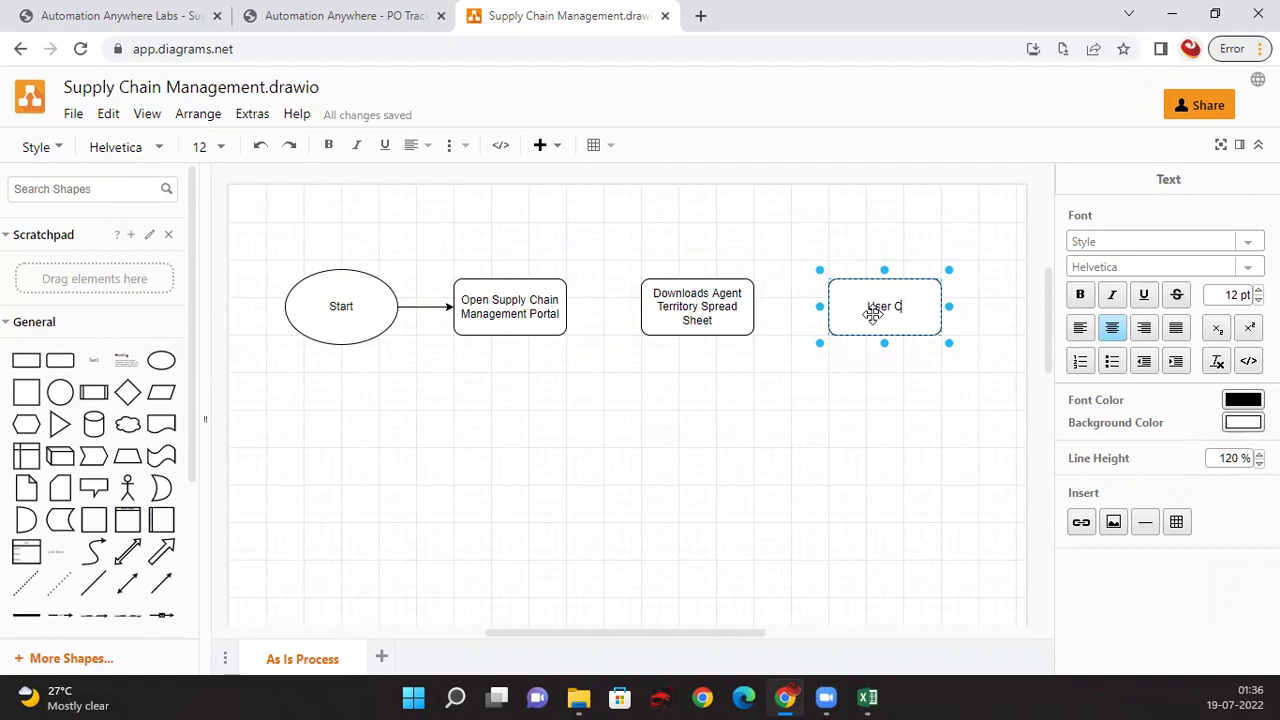
text(licks on Procurement appl)
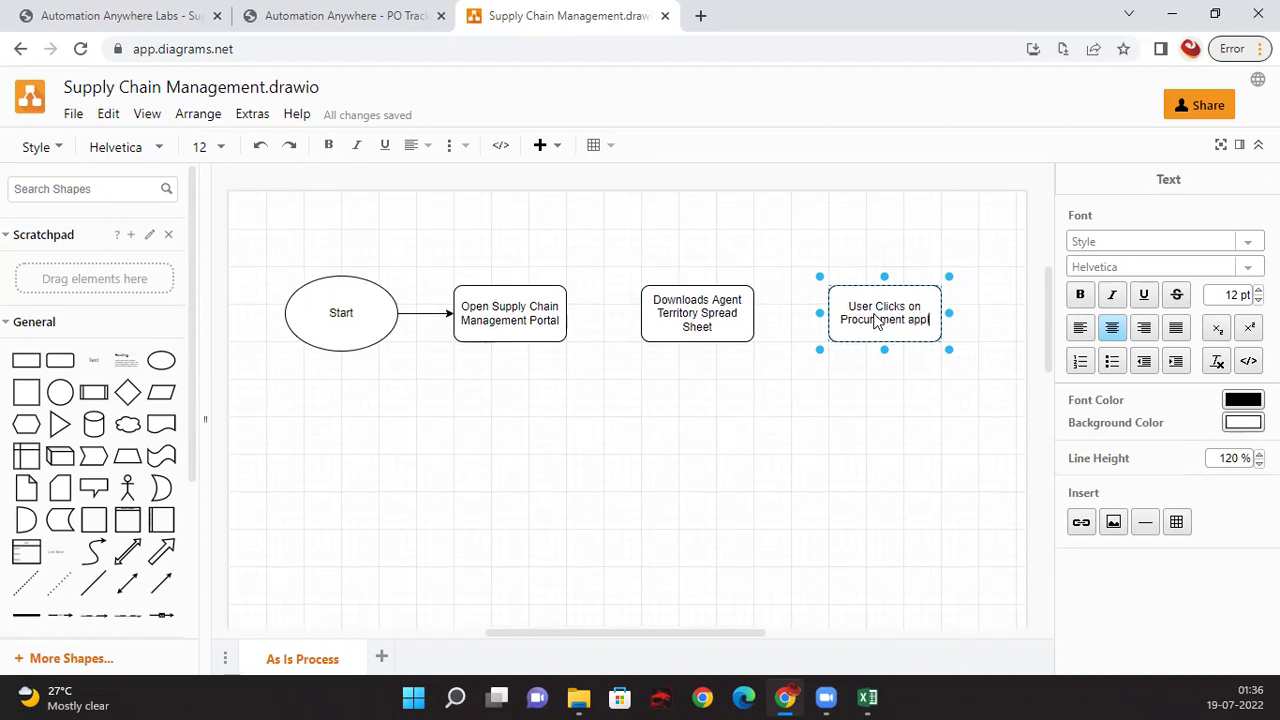
text(ication URL)
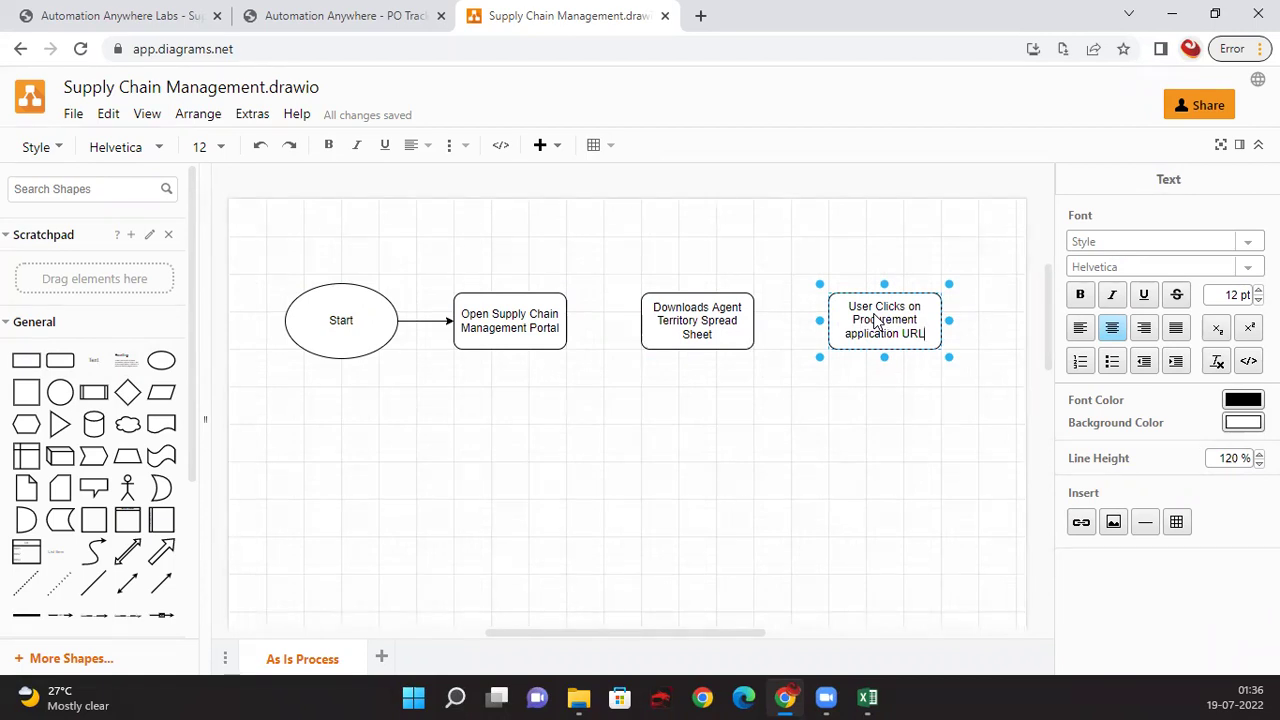
click(800, 436)
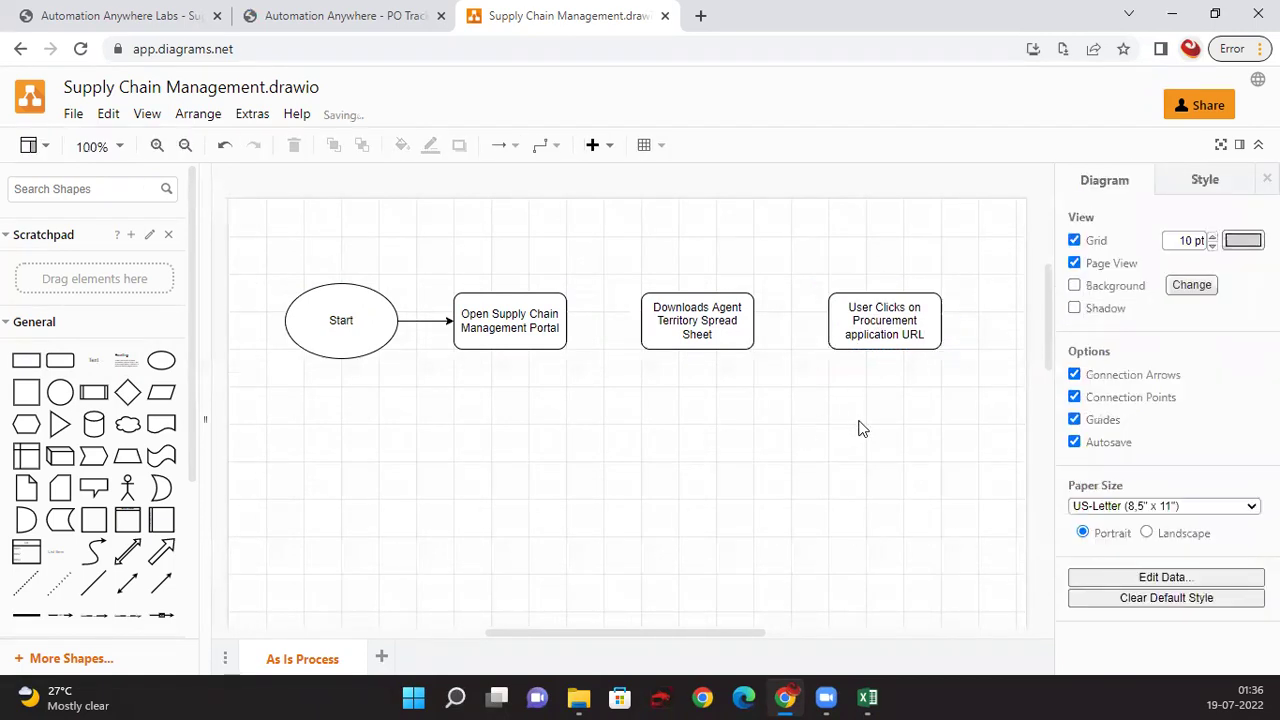
Step: Review the login details on the challenge page and the Procurement Anywhere sign-in page, and return to the diagram
click(190, 18)
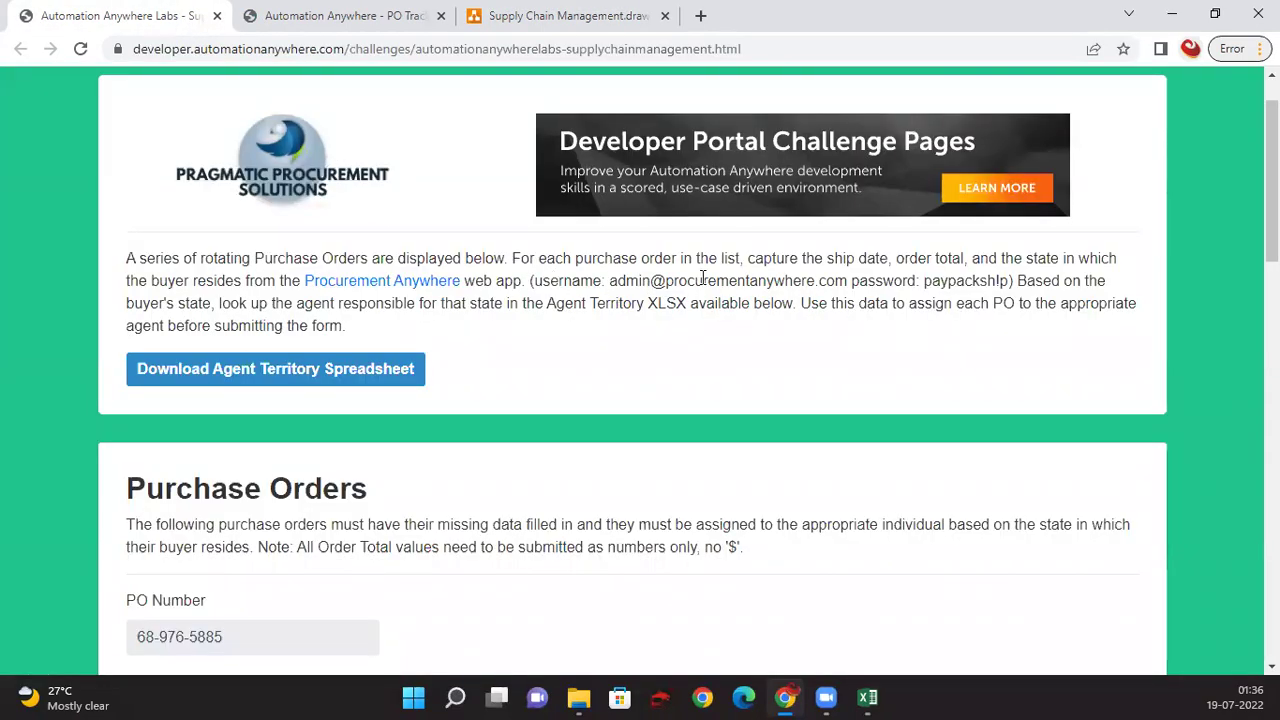
click(309, 17)
click(120, 12)
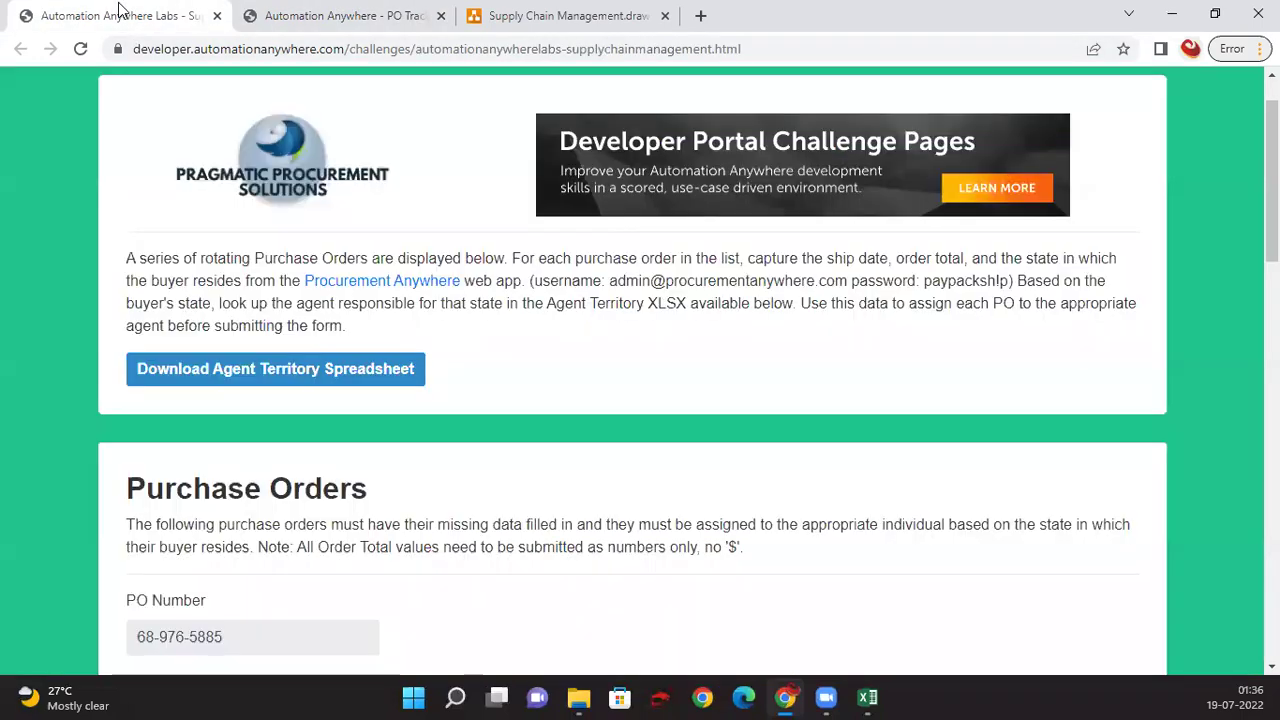
click(545, 18)
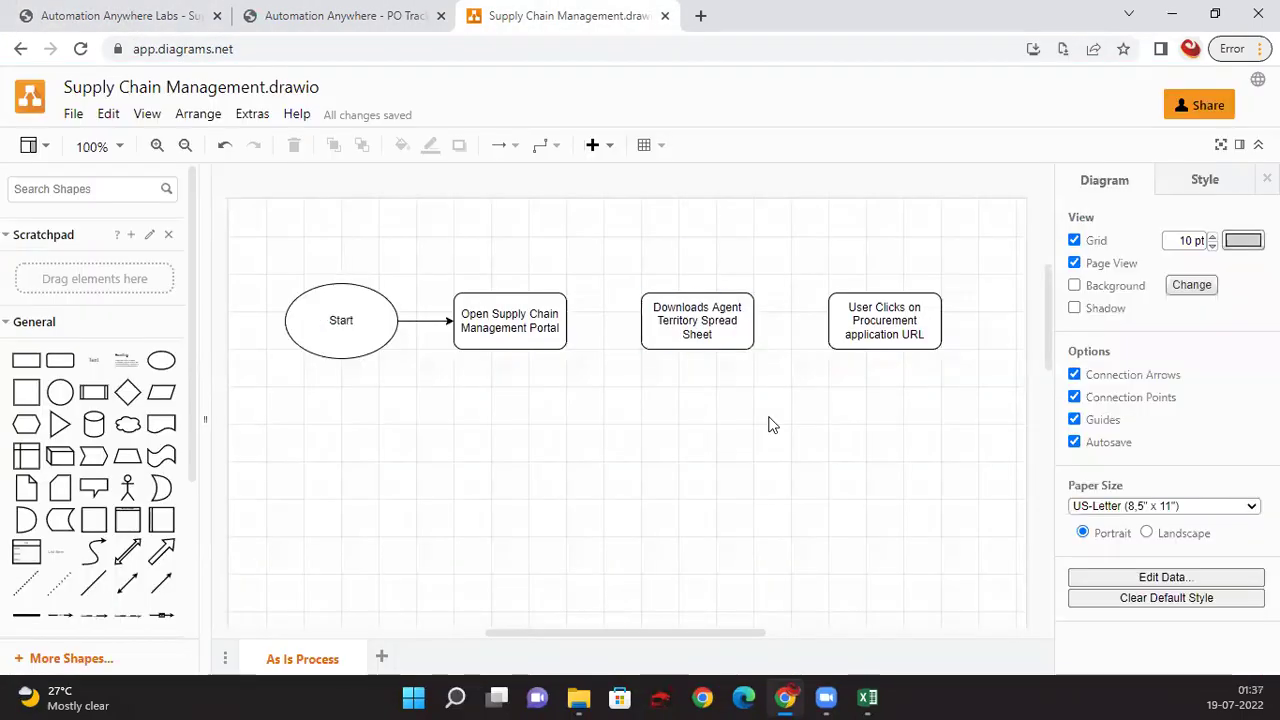
Step: Add a rounded rectangle below the procurement URL step and label it Takes username and password from supply app and logs into procurement application
drag(60, 360, 877, 423)
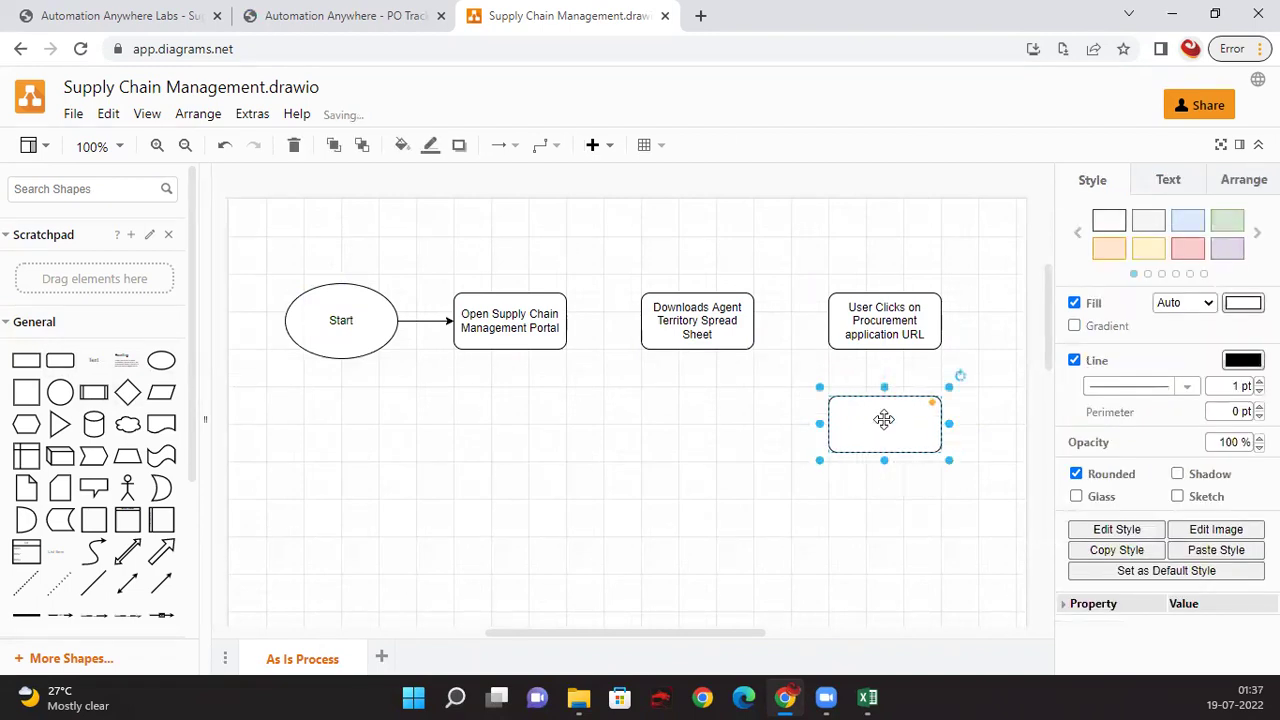
double_click(882, 421)
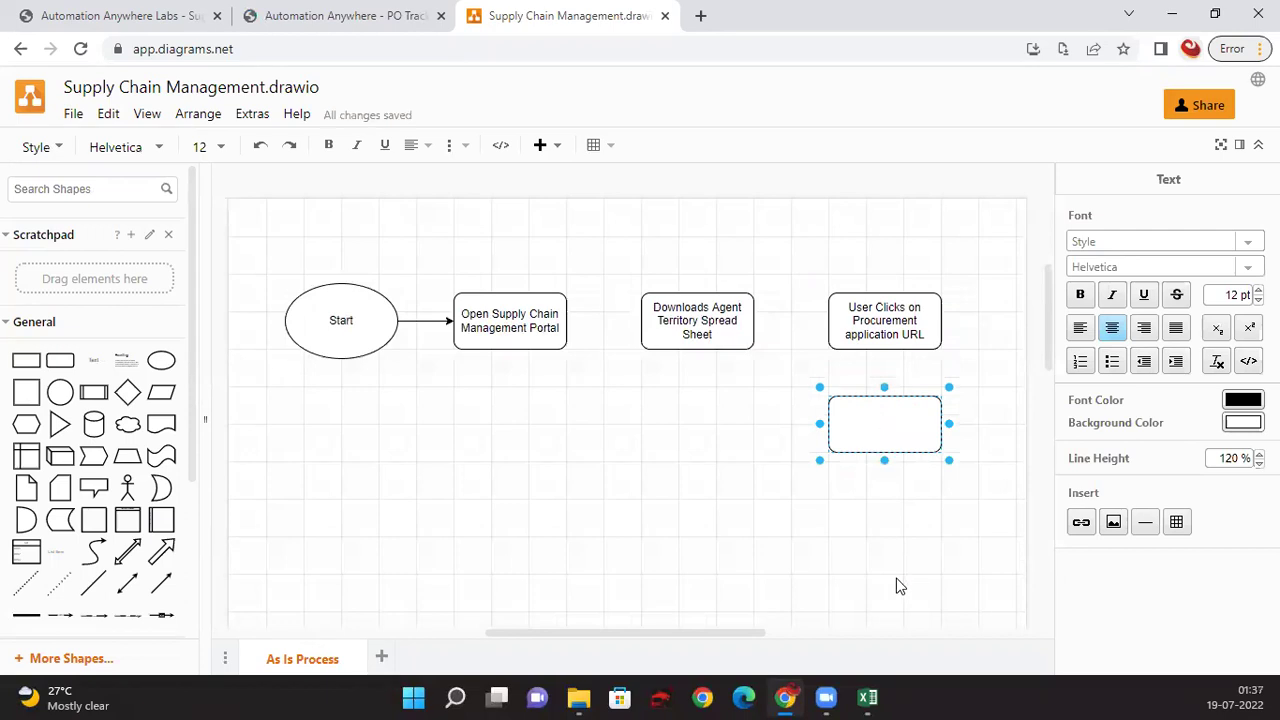
text(Takes username and passwo)
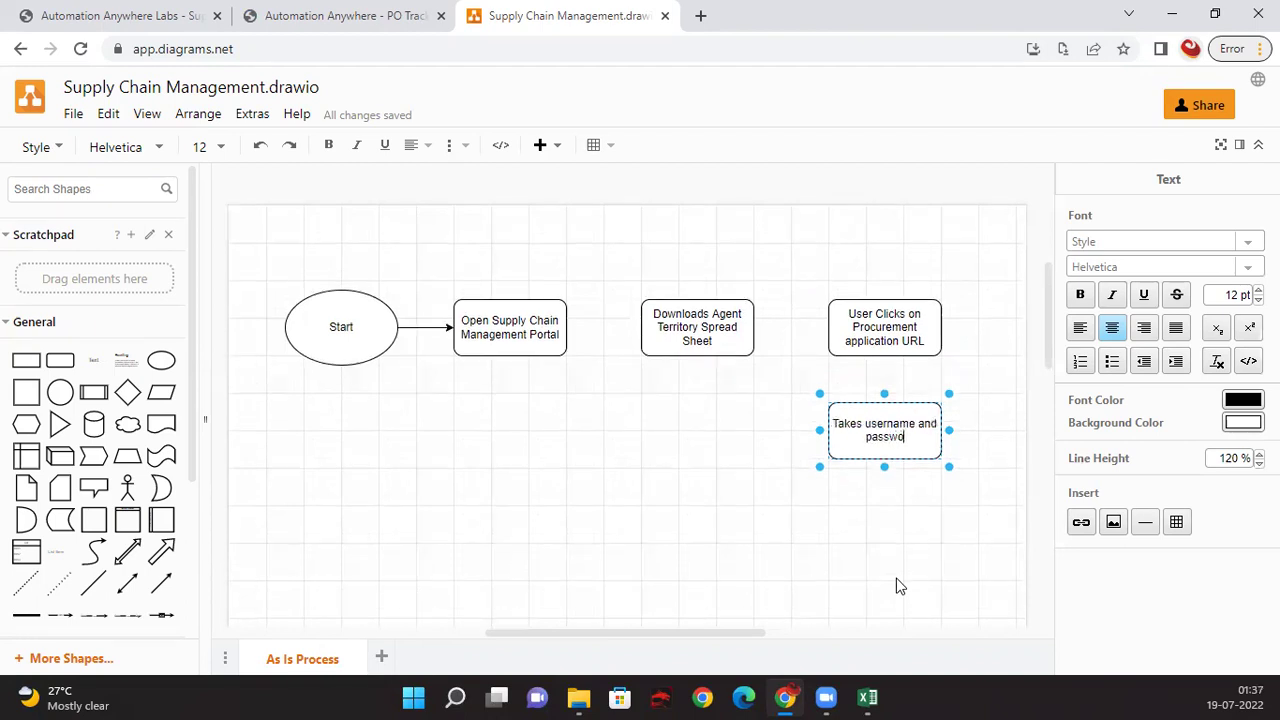
text(rd from su)
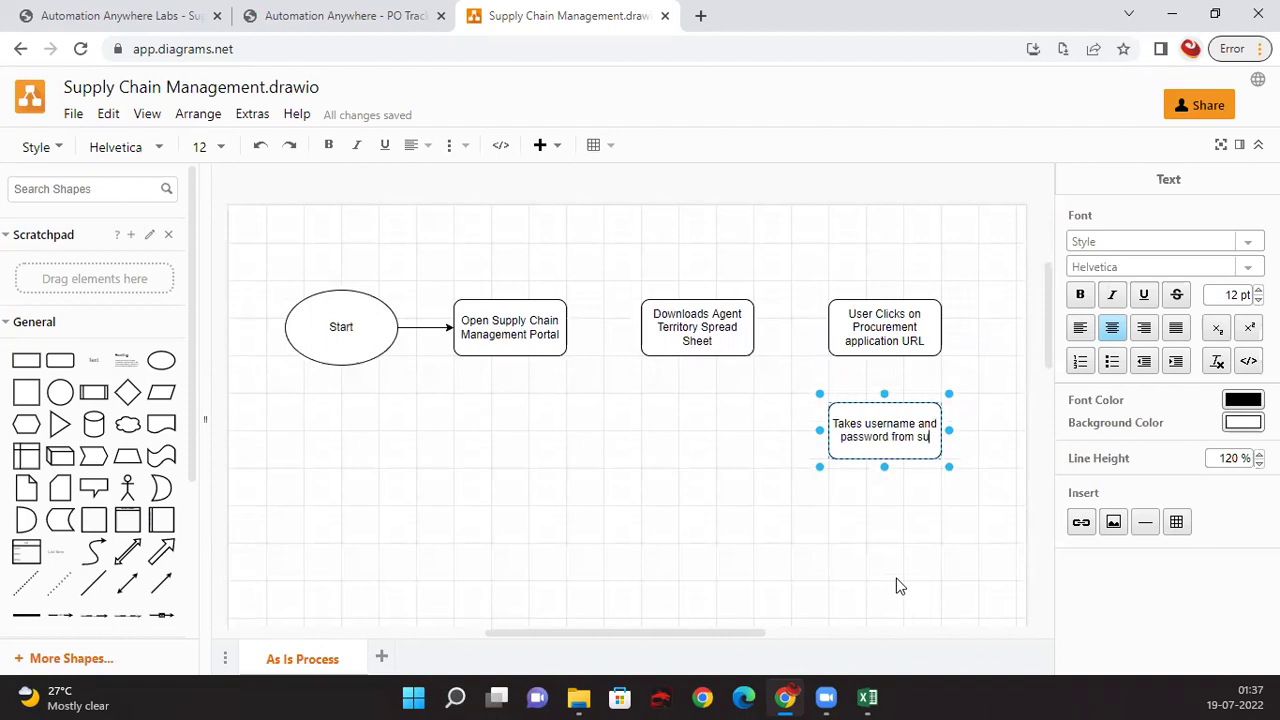
text(pply ap)
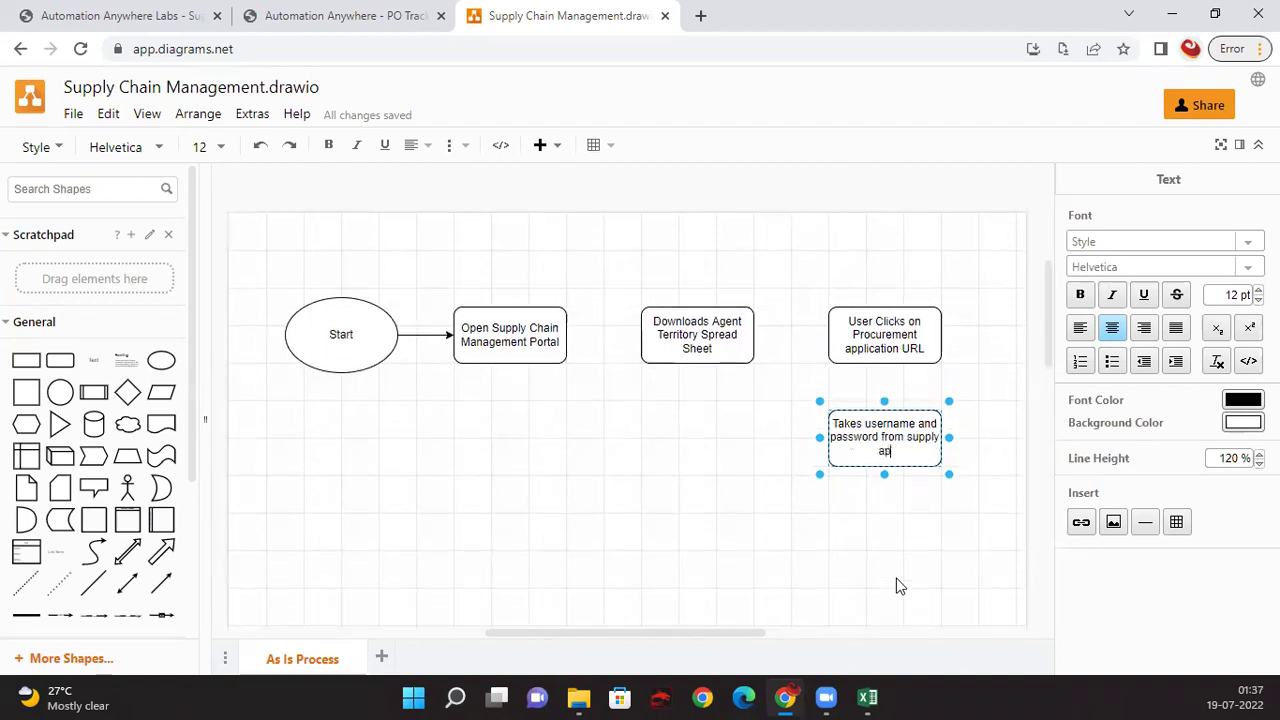
text(p and logs in to)
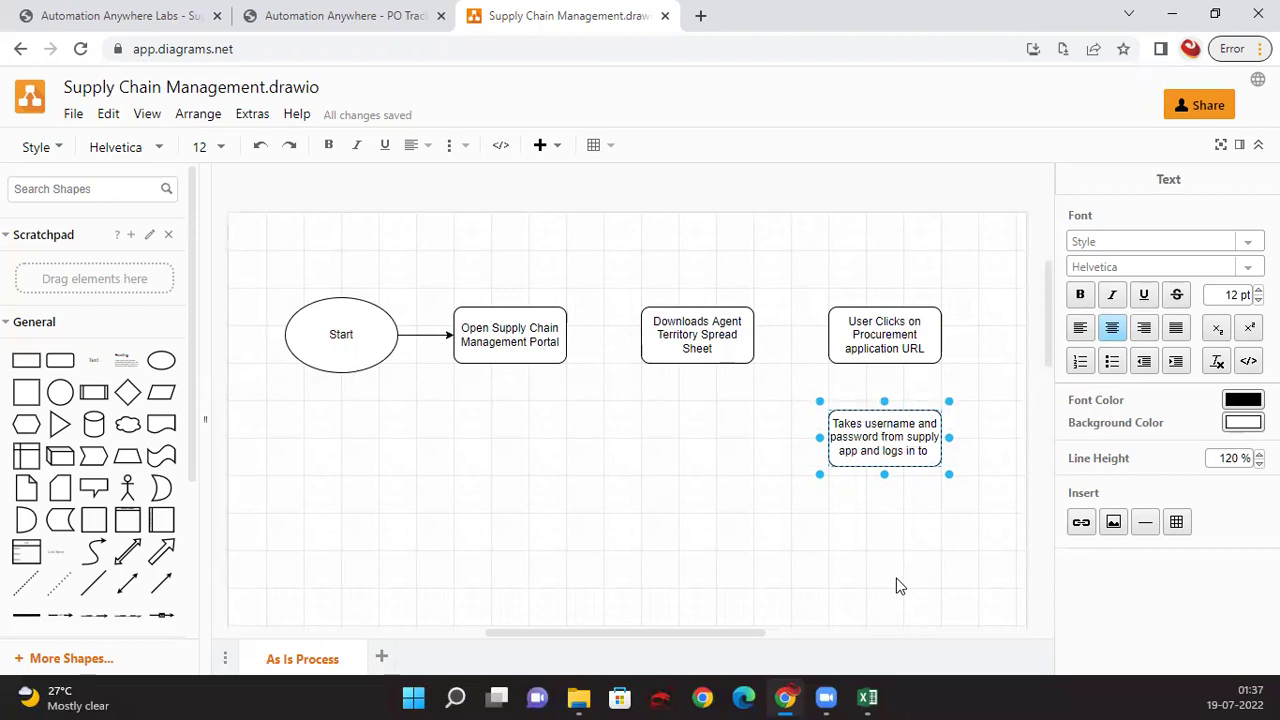
key(BackSpace)
key(BackSpace)
key(BackSpace)
key(BackSpace)
text(to procurement)
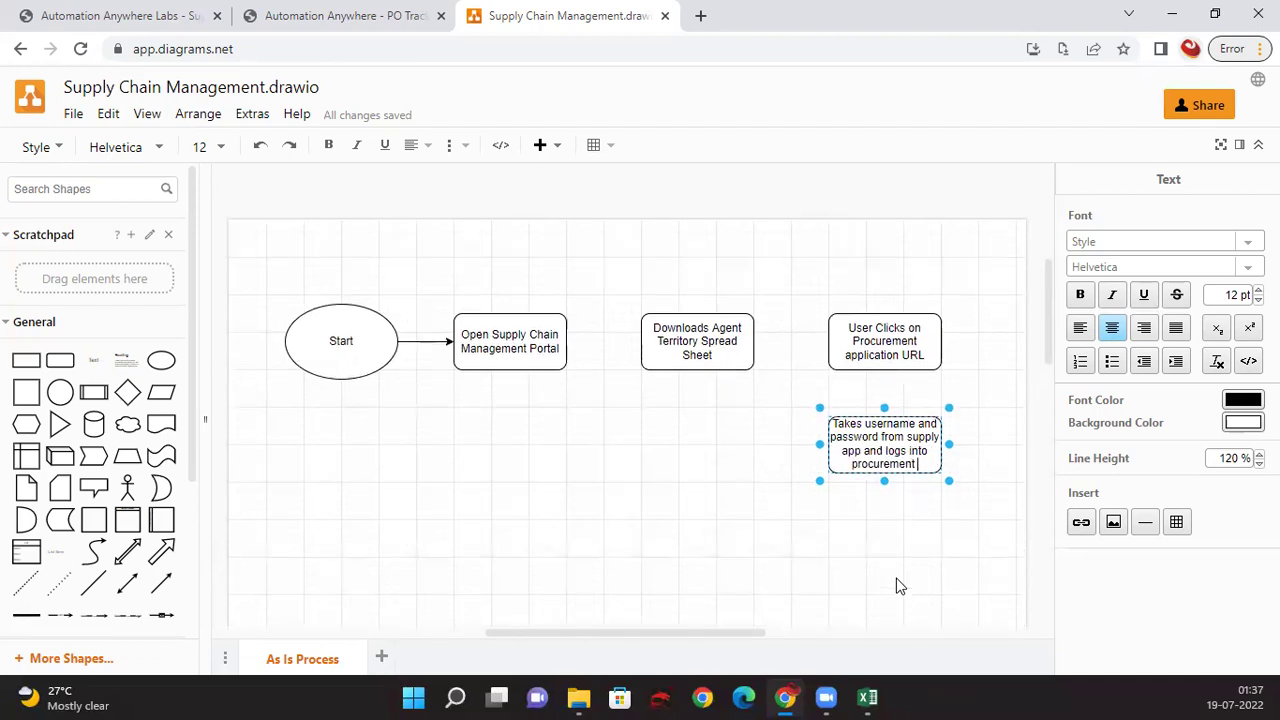
text( application)
click(686, 509)
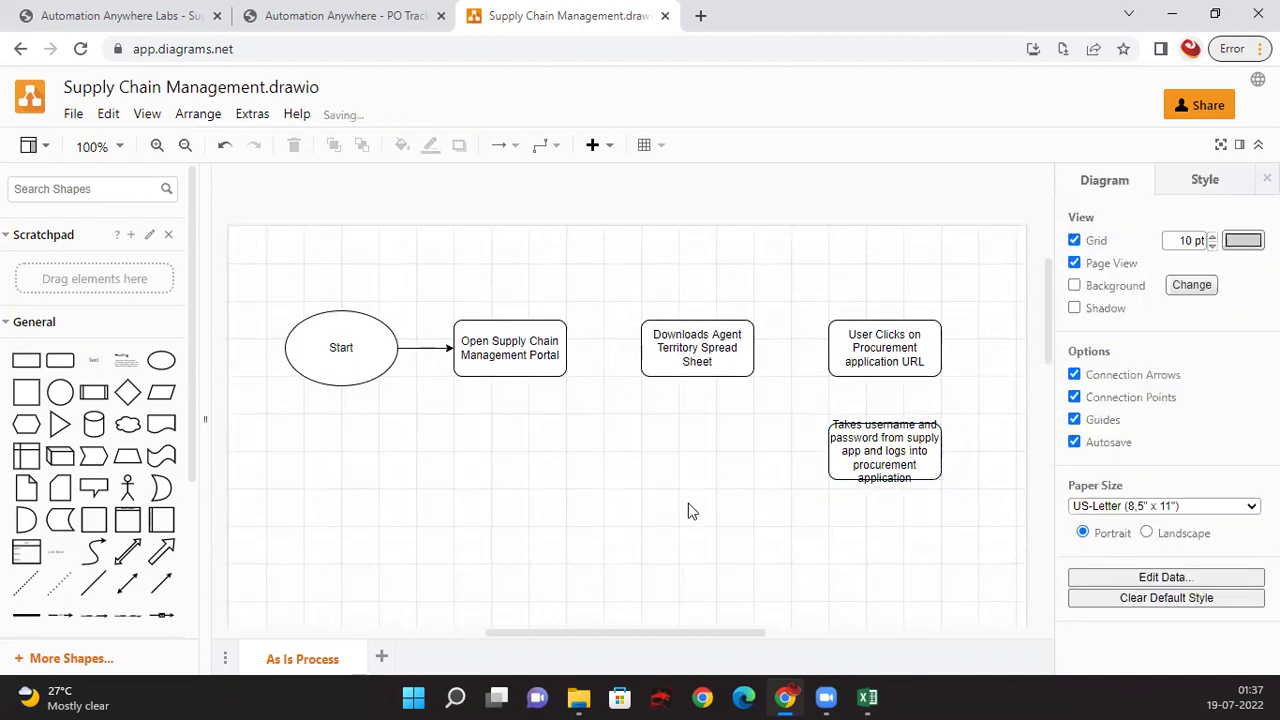
Step: Enlarge the procurement login step's rounded rectangle so its label fits inside
click(888, 455)
drag(948, 486, 894, 472)
click(623, 509)
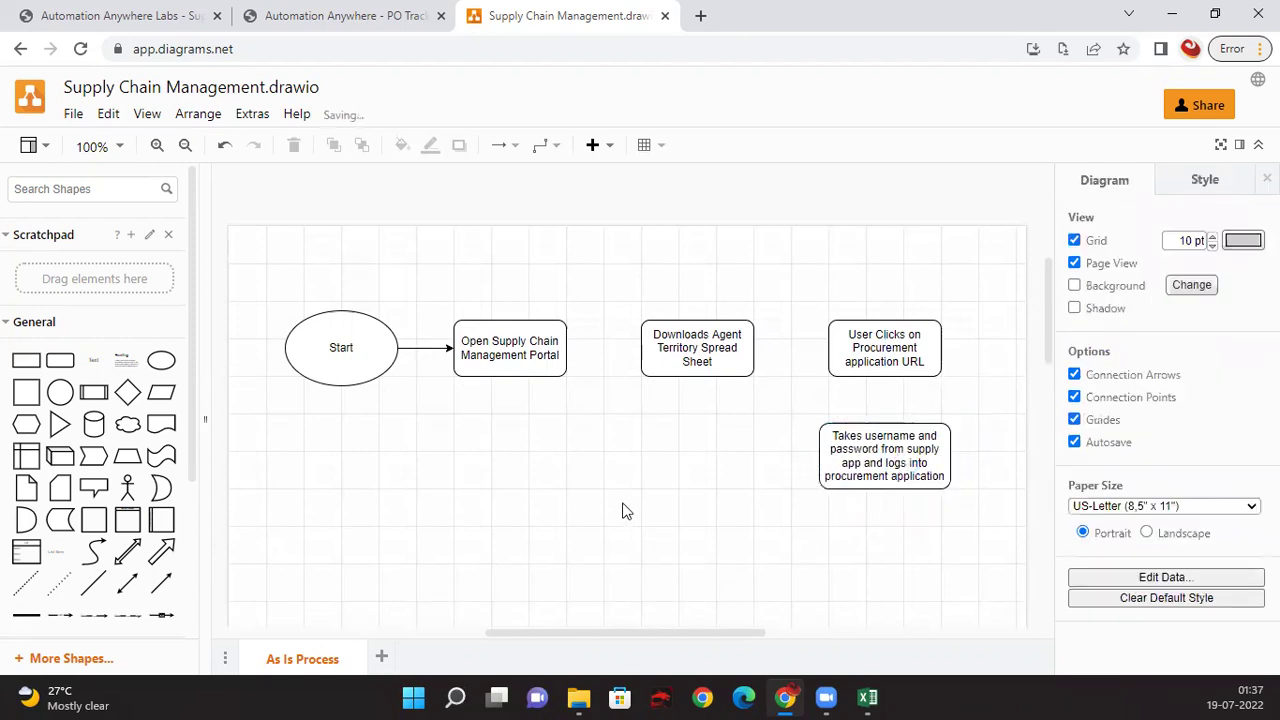
Step: Connect the portal, spreadsheet download, procurement URL and login steps in sequence with arrows
drag(566, 348, 648, 357)
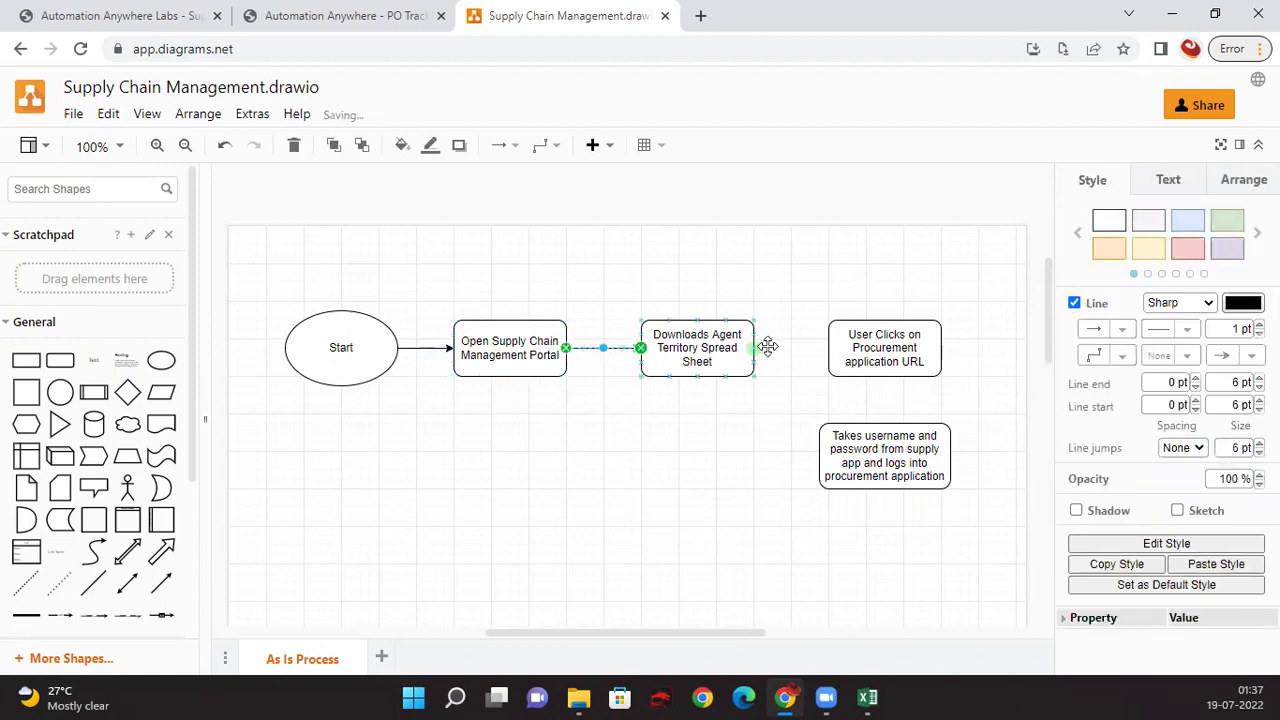
drag(760, 348, 887, 422)
click(533, 497)
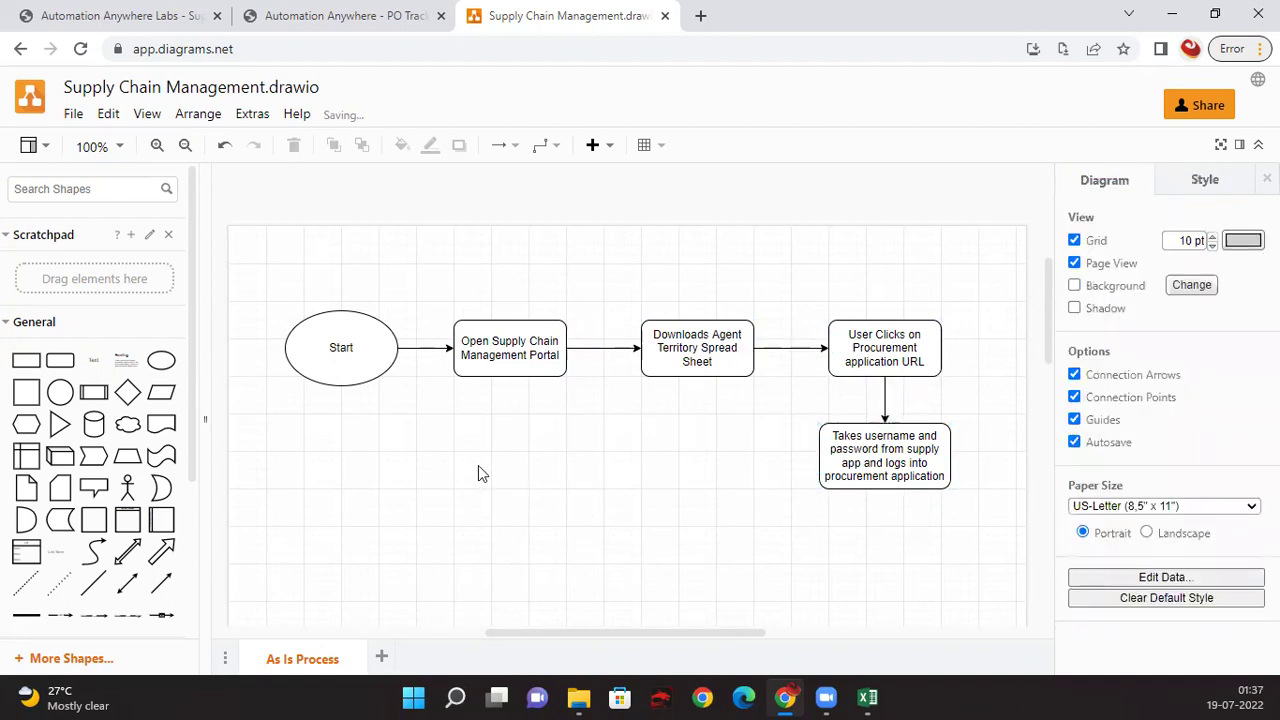
scroll(478, 465, down, 2)
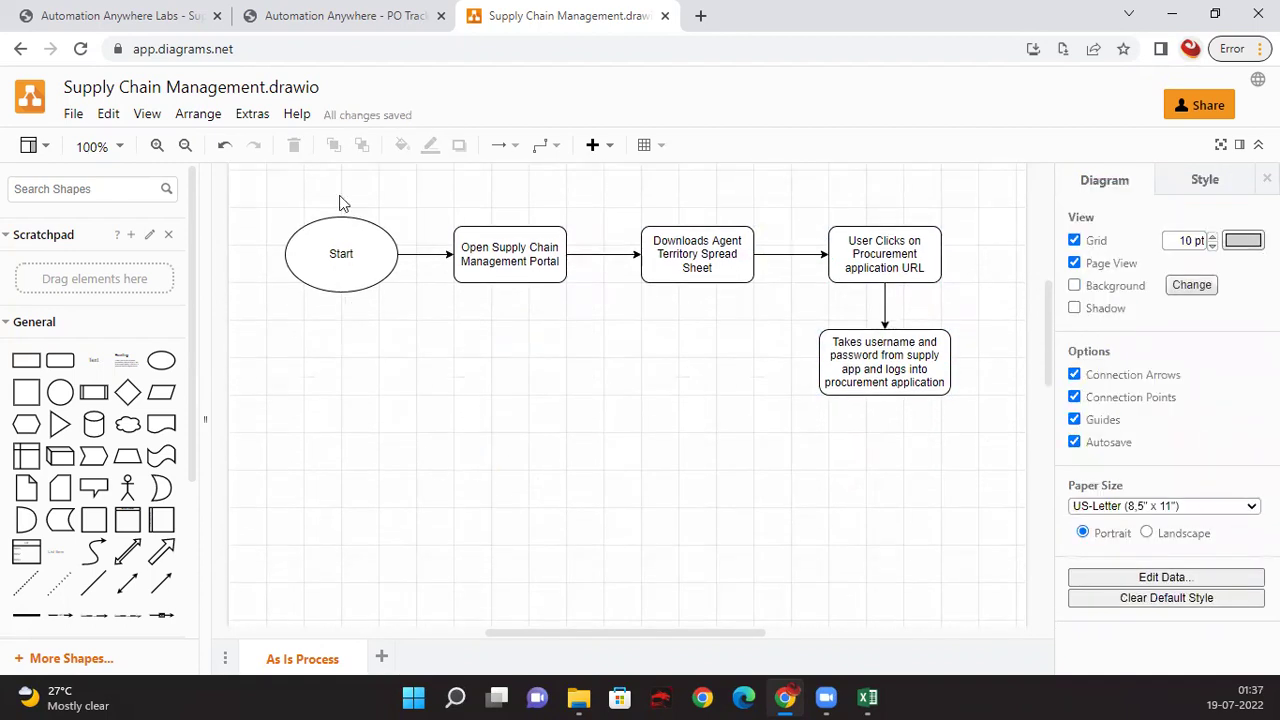
Step: Copy the username from the challenge page into the email address field of the Procurement Anywhere sign-in page
click(170, 16)
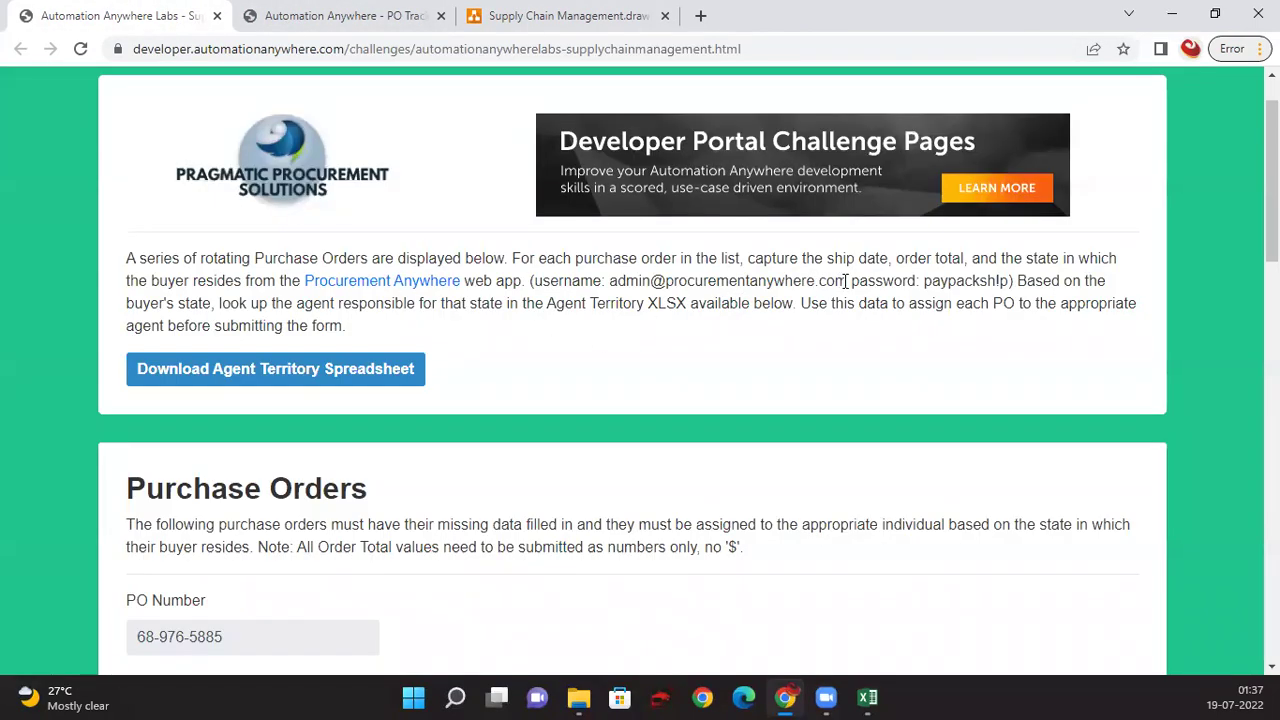
drag(846, 281, 604, 281)
key(ctrl+c)
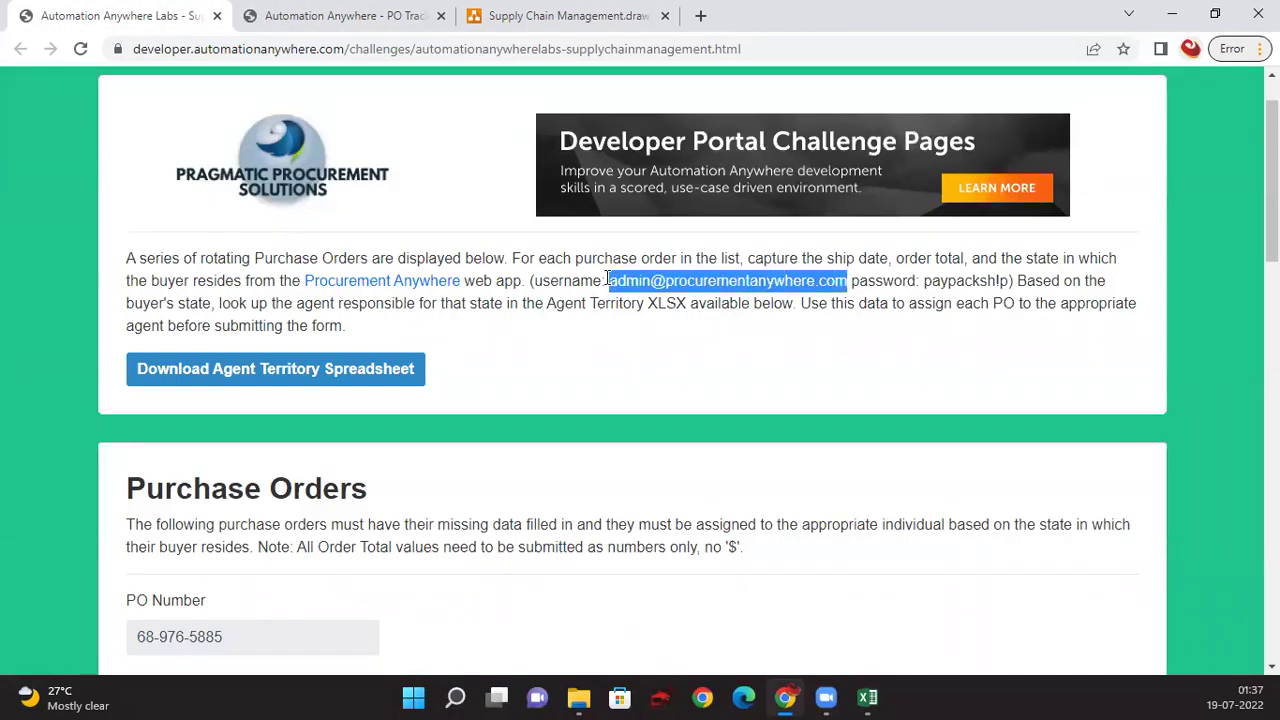
click(340, 30)
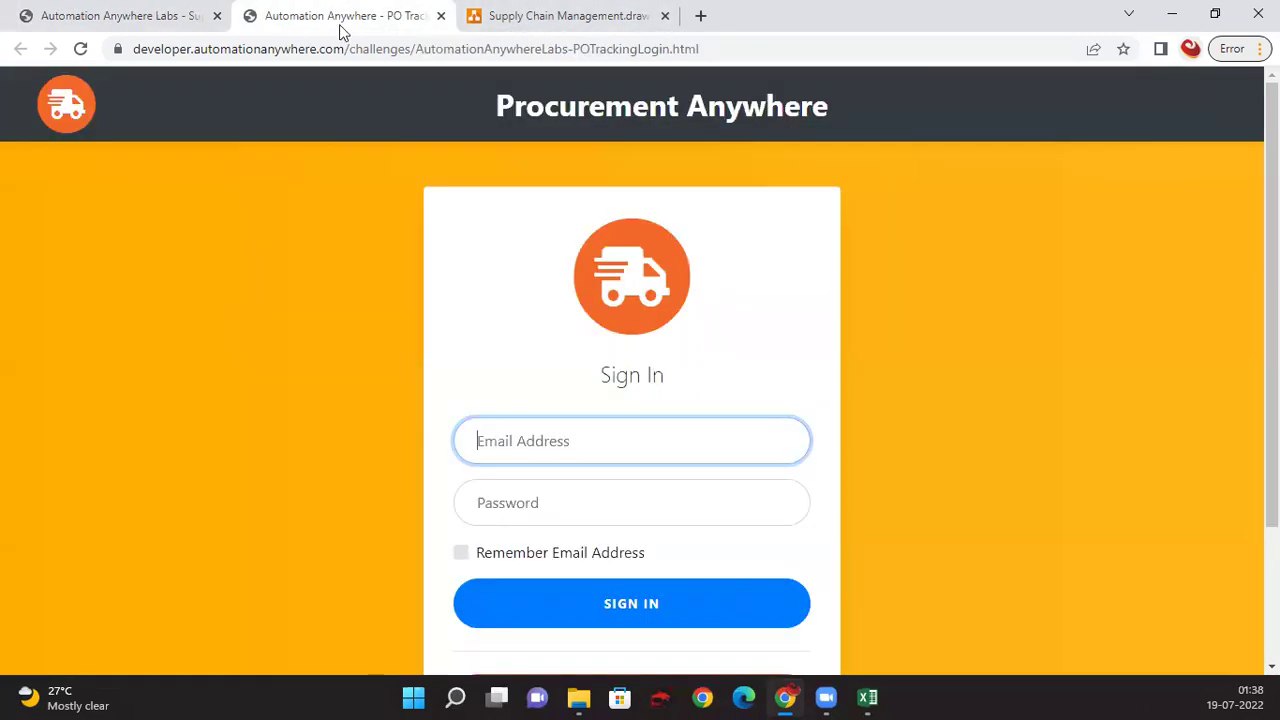
click(563, 439)
key(ctrl+v)
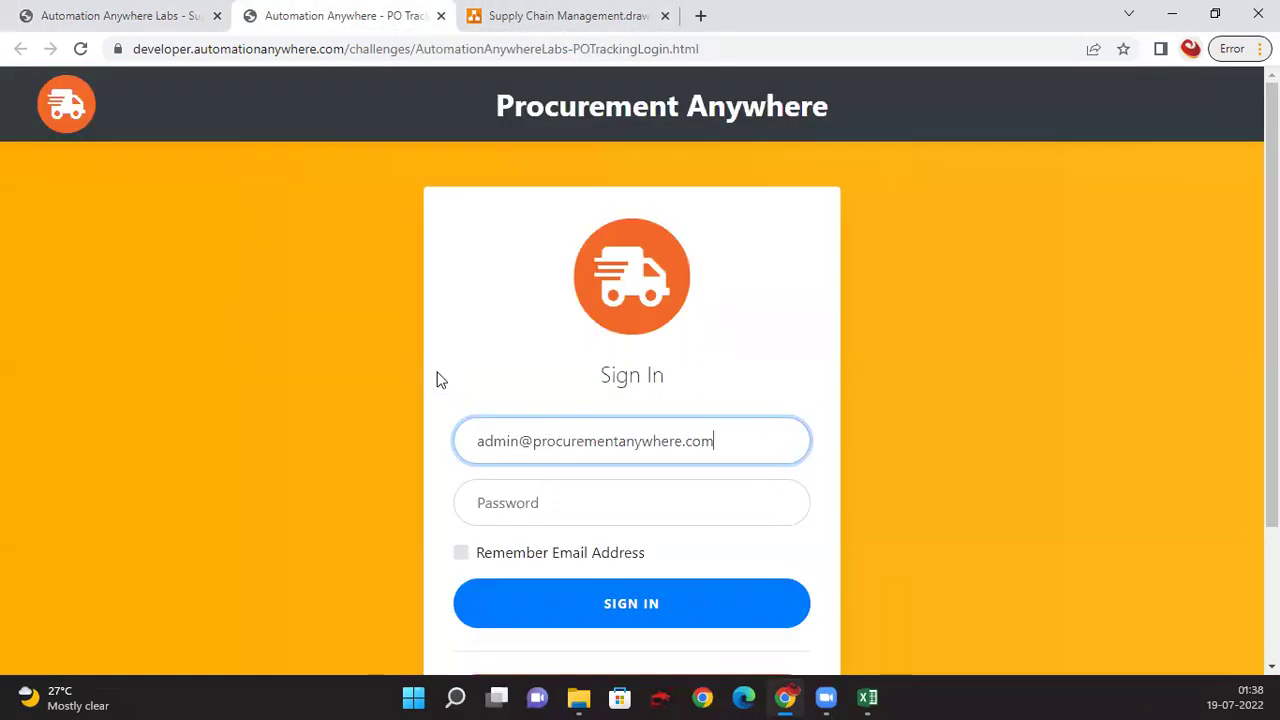
Step: Copy the account password from the challenge page into the Procurement Anywhere password field and sign in
click(163, 17)
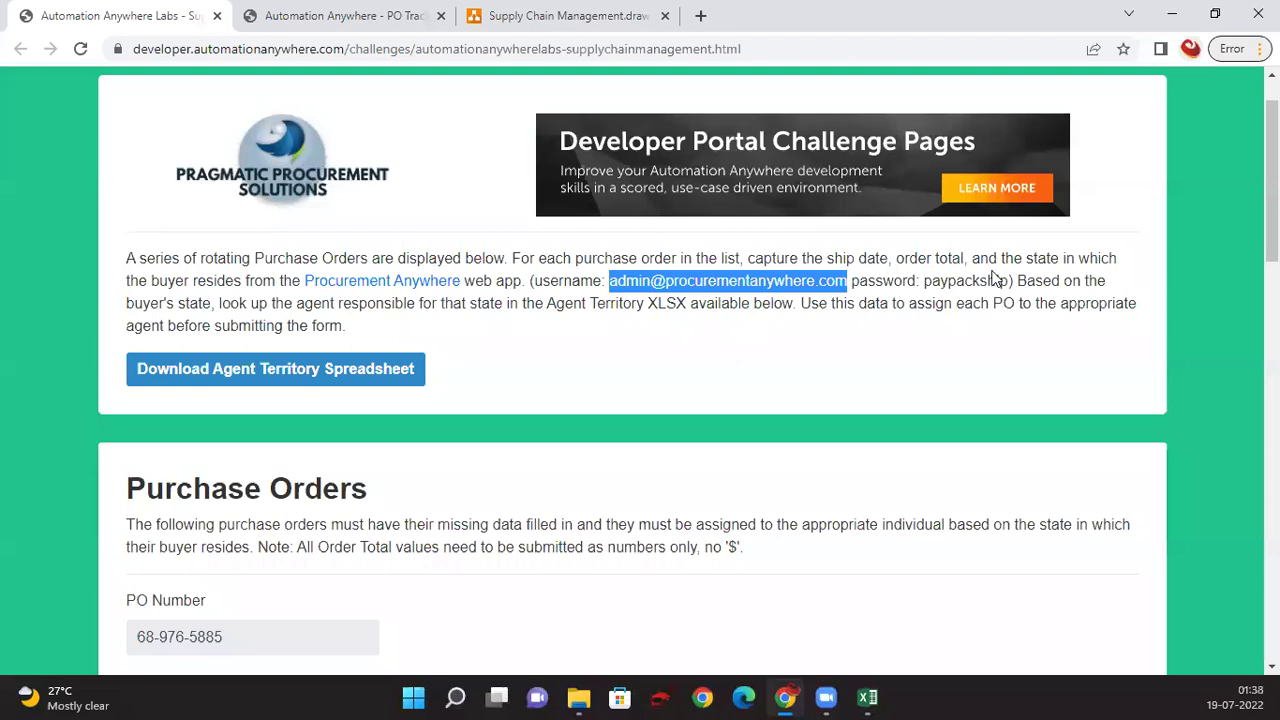
drag(1010, 281, 922, 281)
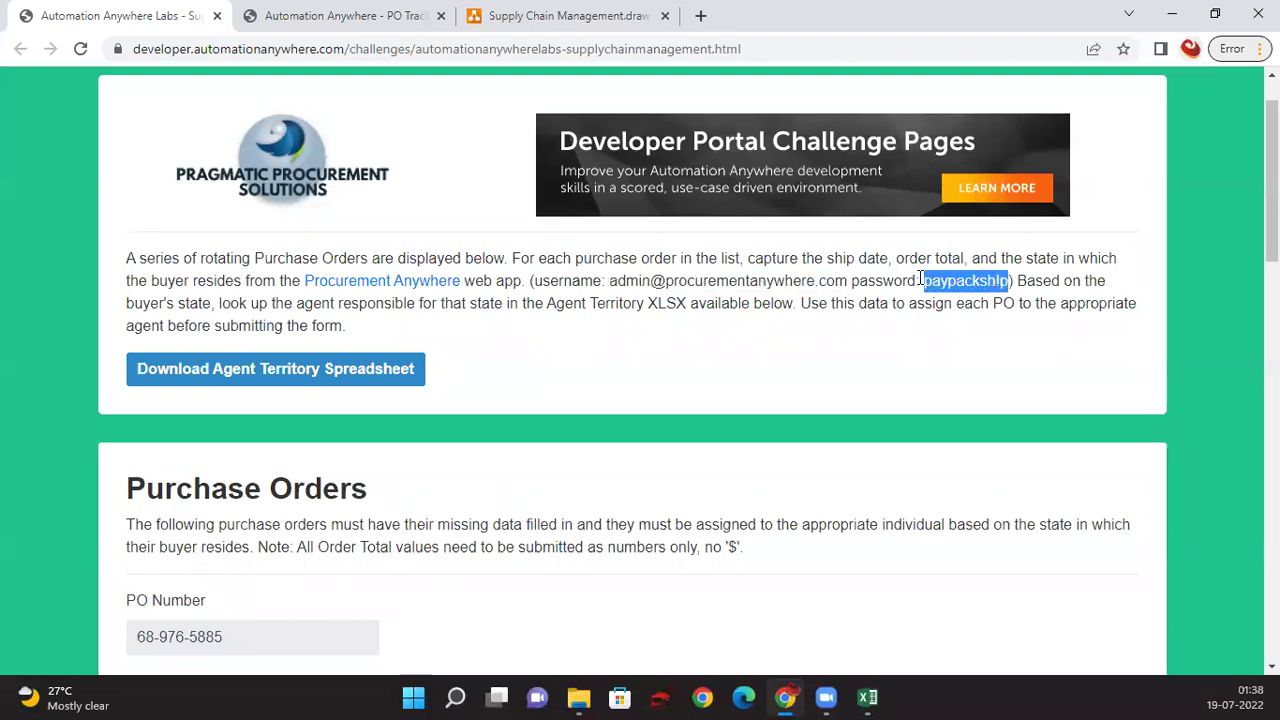
click(428, 15)
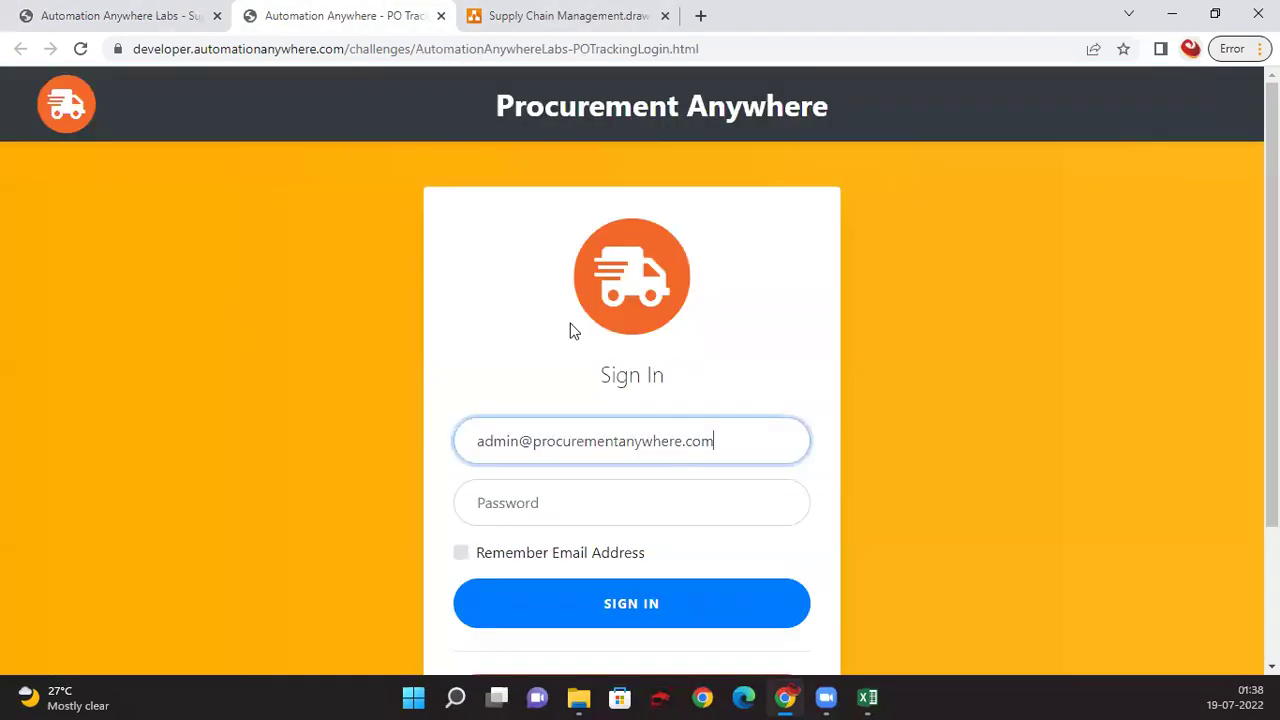
click(639, 506)
key(ctrl+v)
click(633, 612)
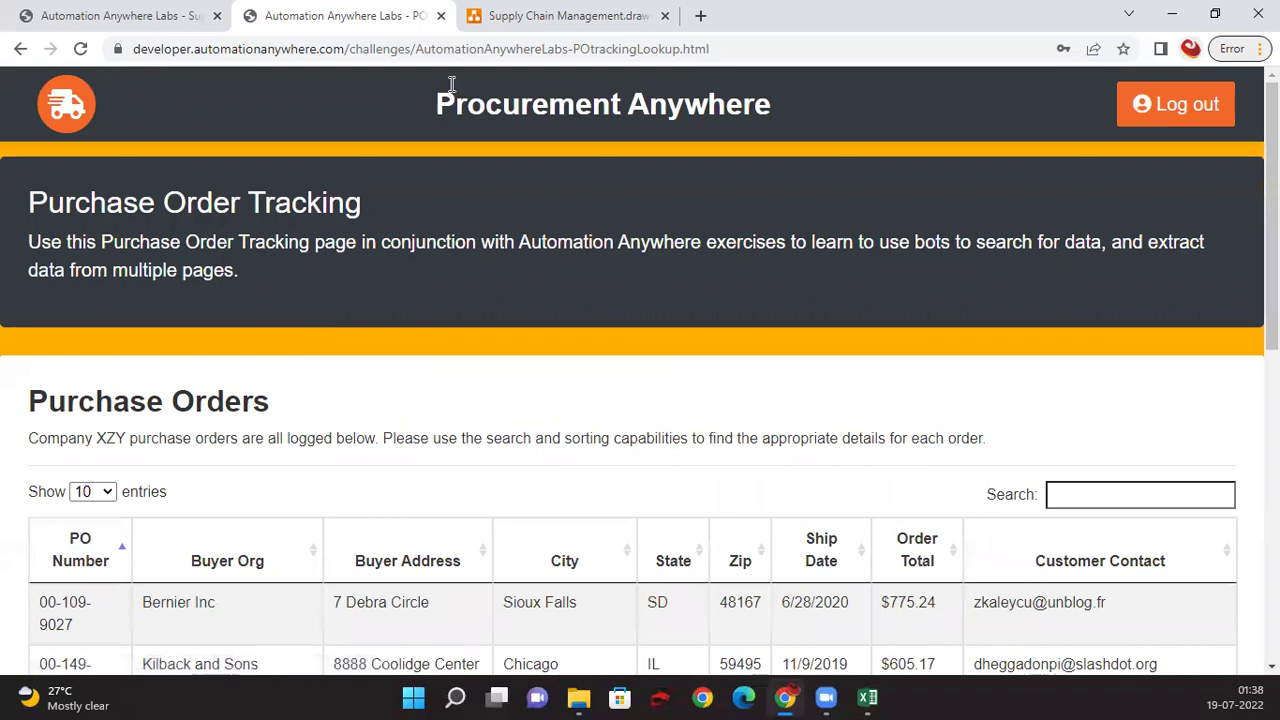
Step: Examine the purchase order entries and their PO Number fields on the challenge page, and return to the diagram
click(143, 15)
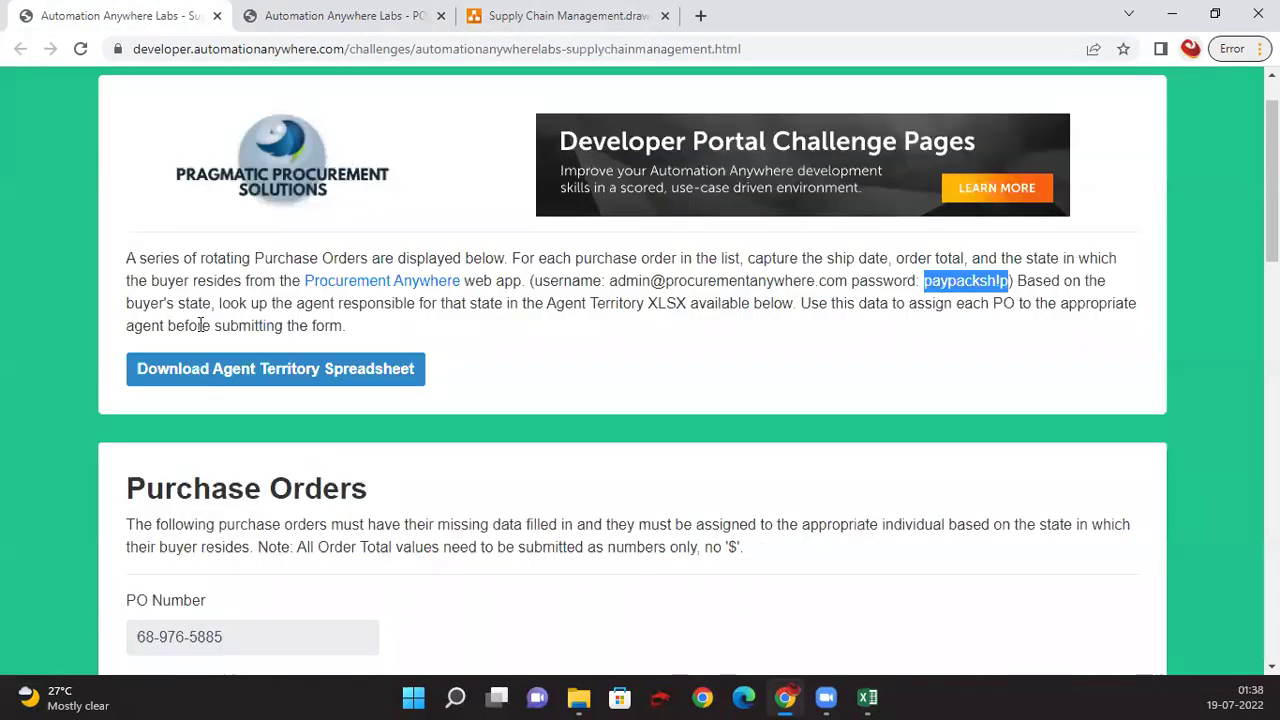
scroll(206, 331, down, 2)
drag(261, 457, 80, 450)
scroll(268, 391, down, 1)
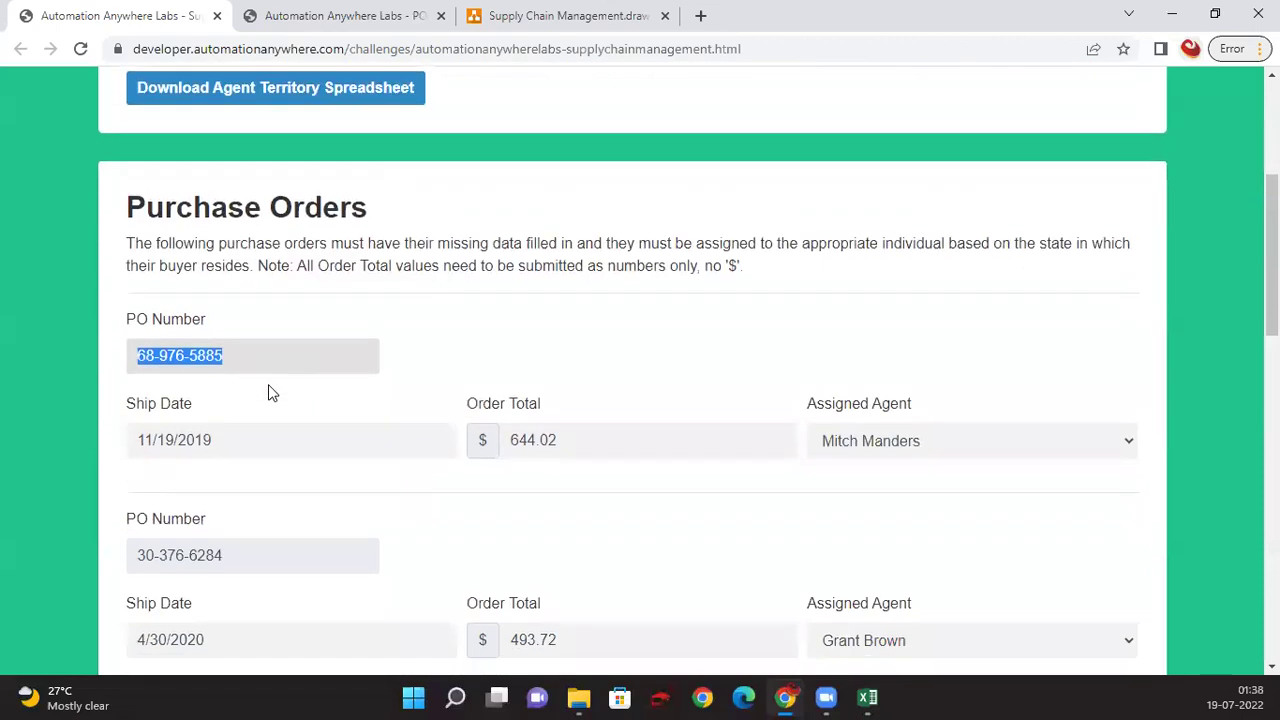
scroll(268, 392, up, 3)
scroll(314, 263, down, 2)
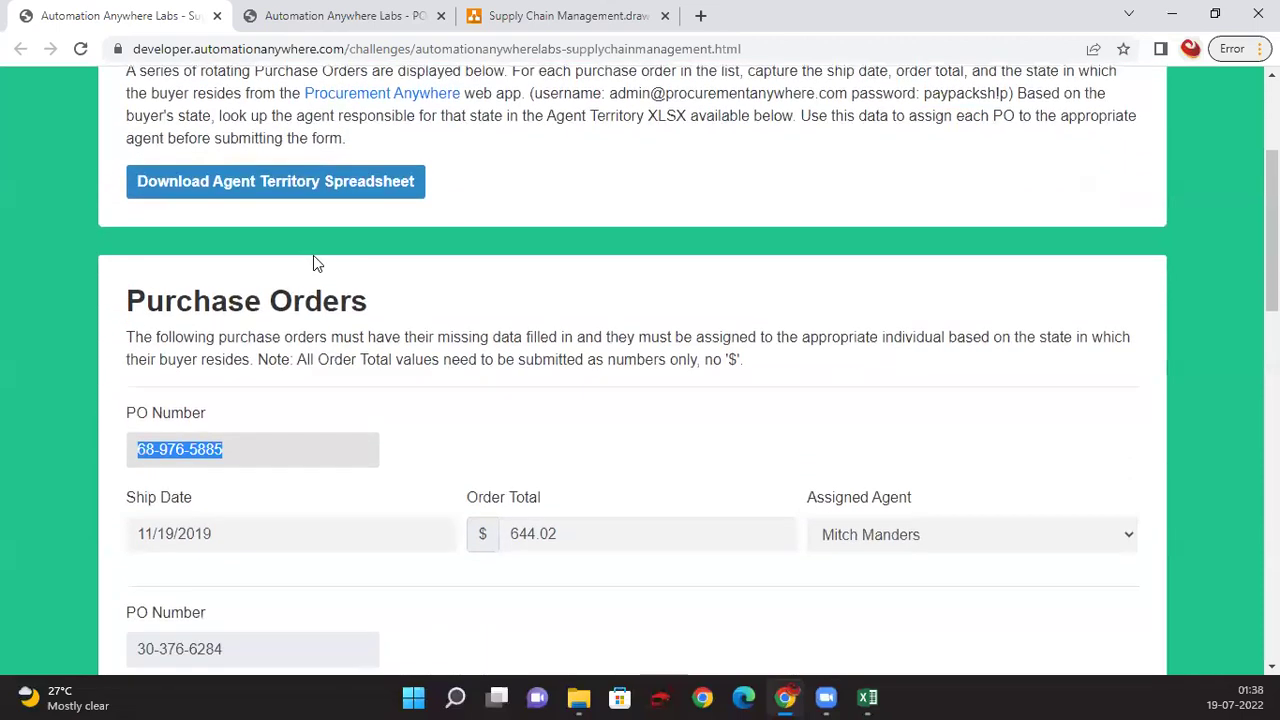
click(580, 15)
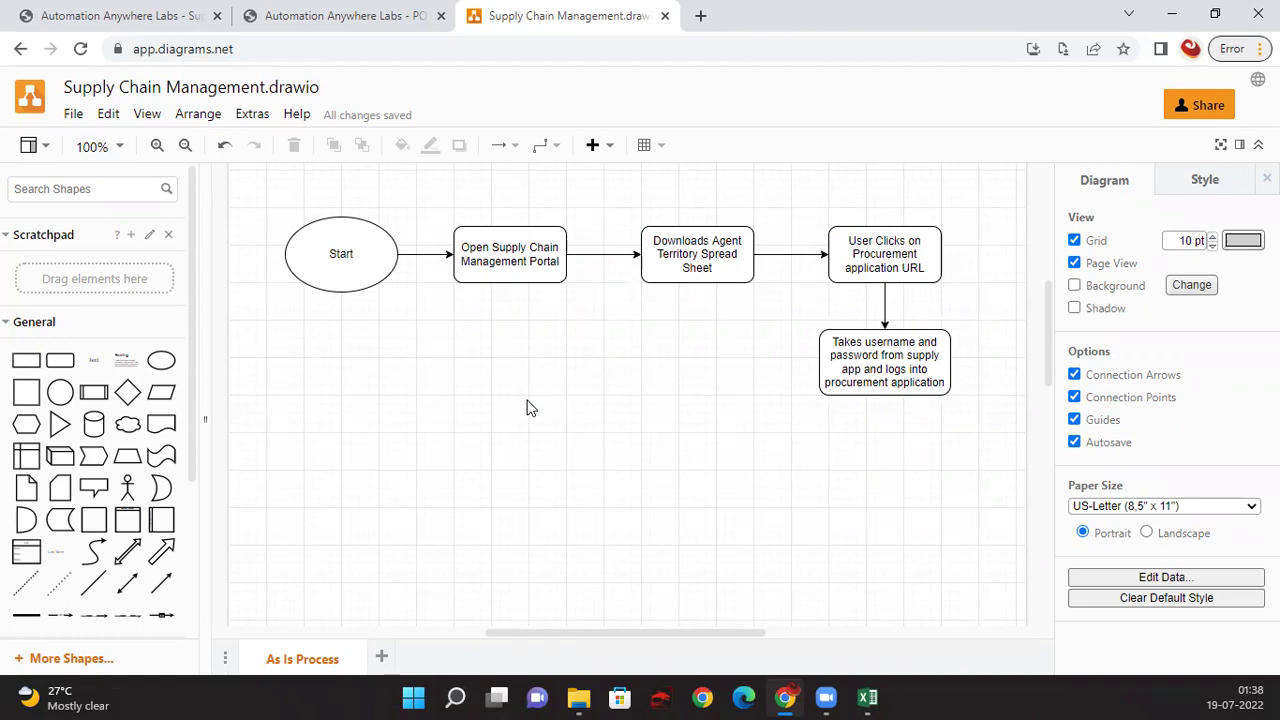
Step: Reload the supply chain challenge page and examine the purchase order entries and the first PO Number field
click(178, 12)
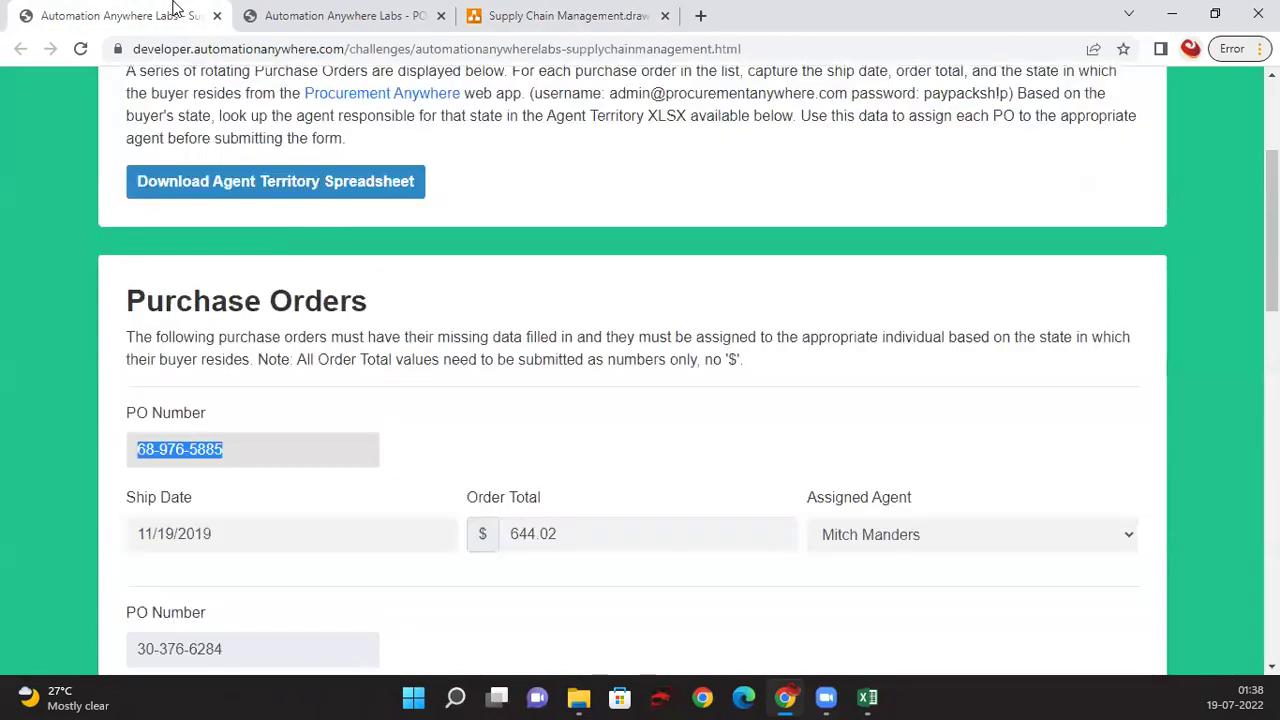
click(283, 441)
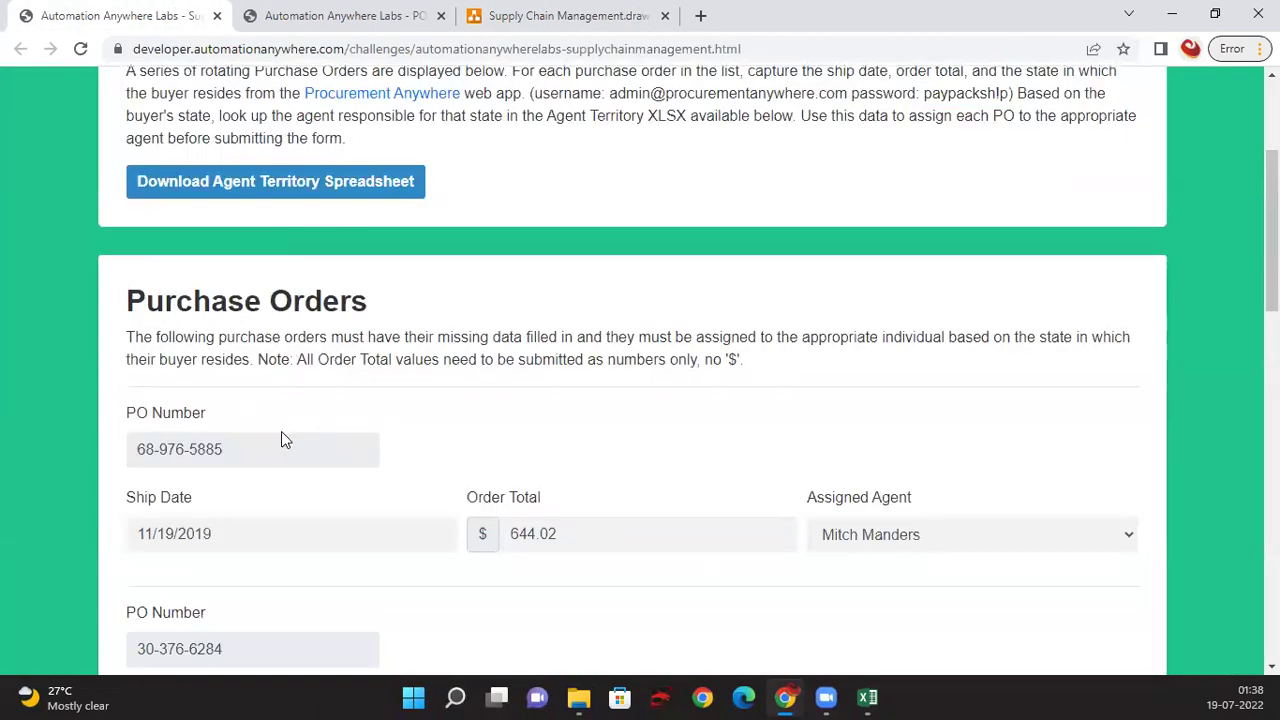
drag(275, 447, 100, 440)
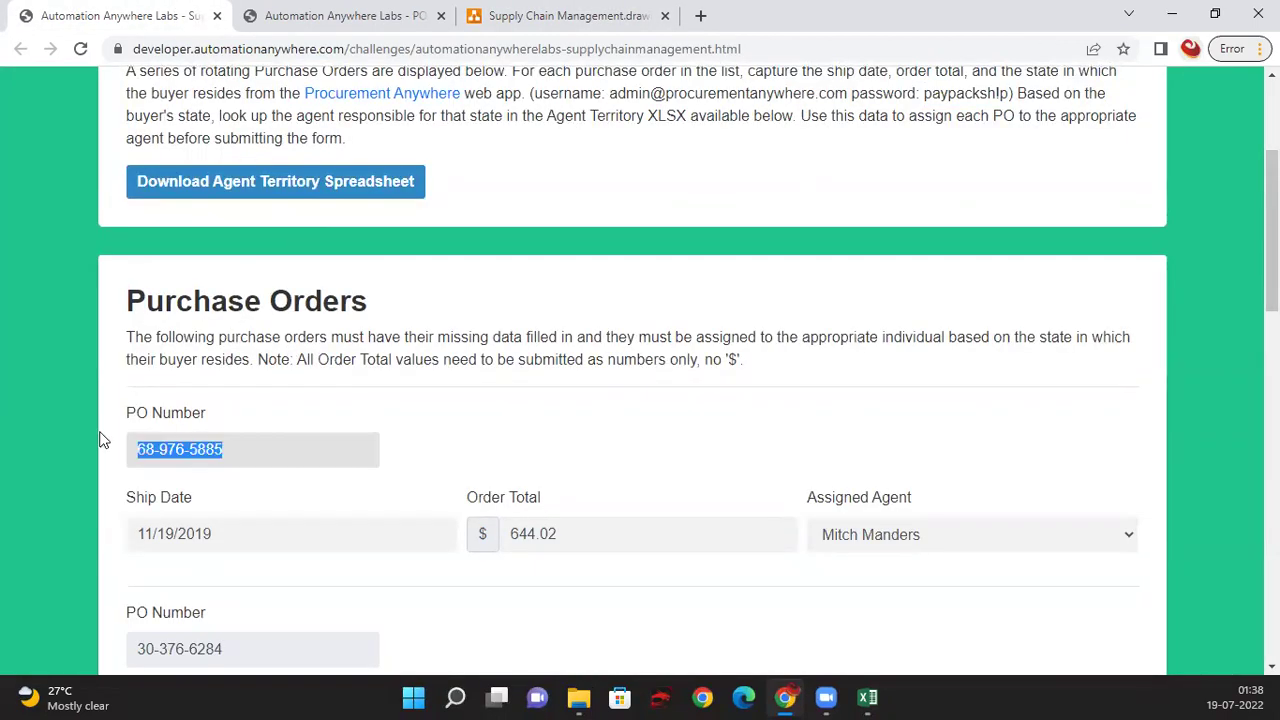
click(79, 52)
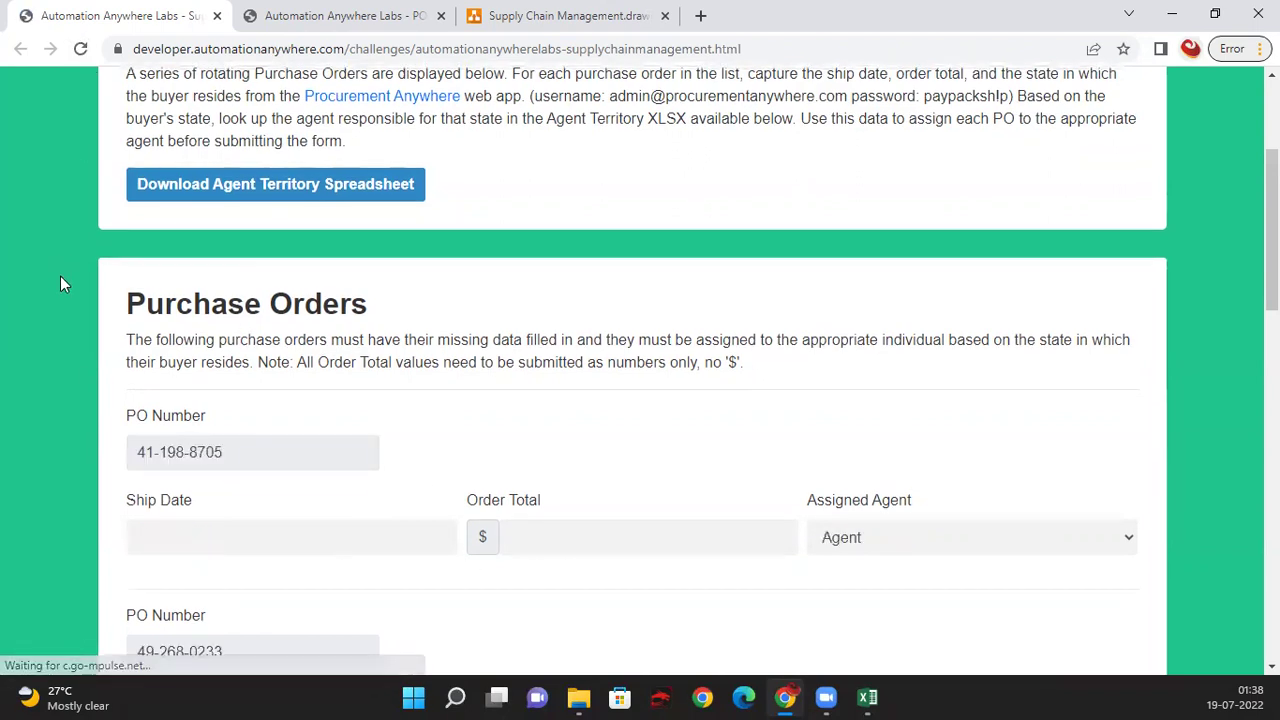
scroll(177, 420, down, 1)
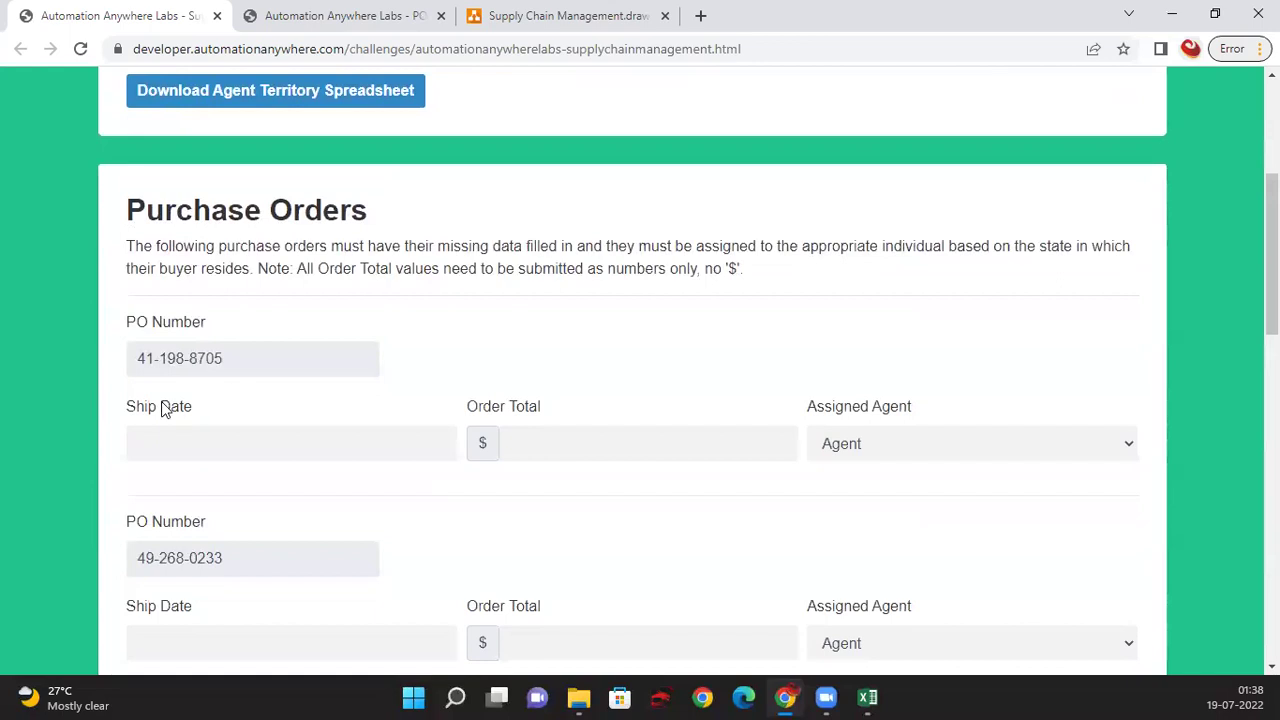
scroll(114, 399, up, 1)
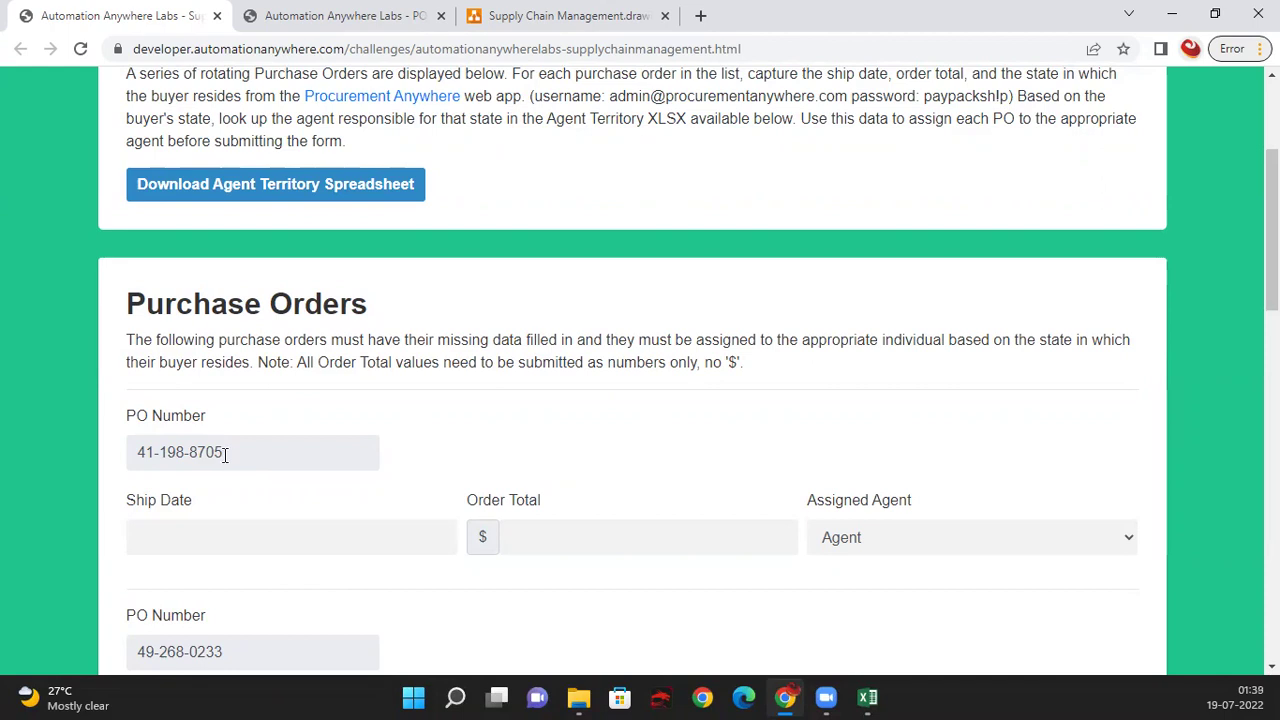
drag(225, 455, 138, 452)
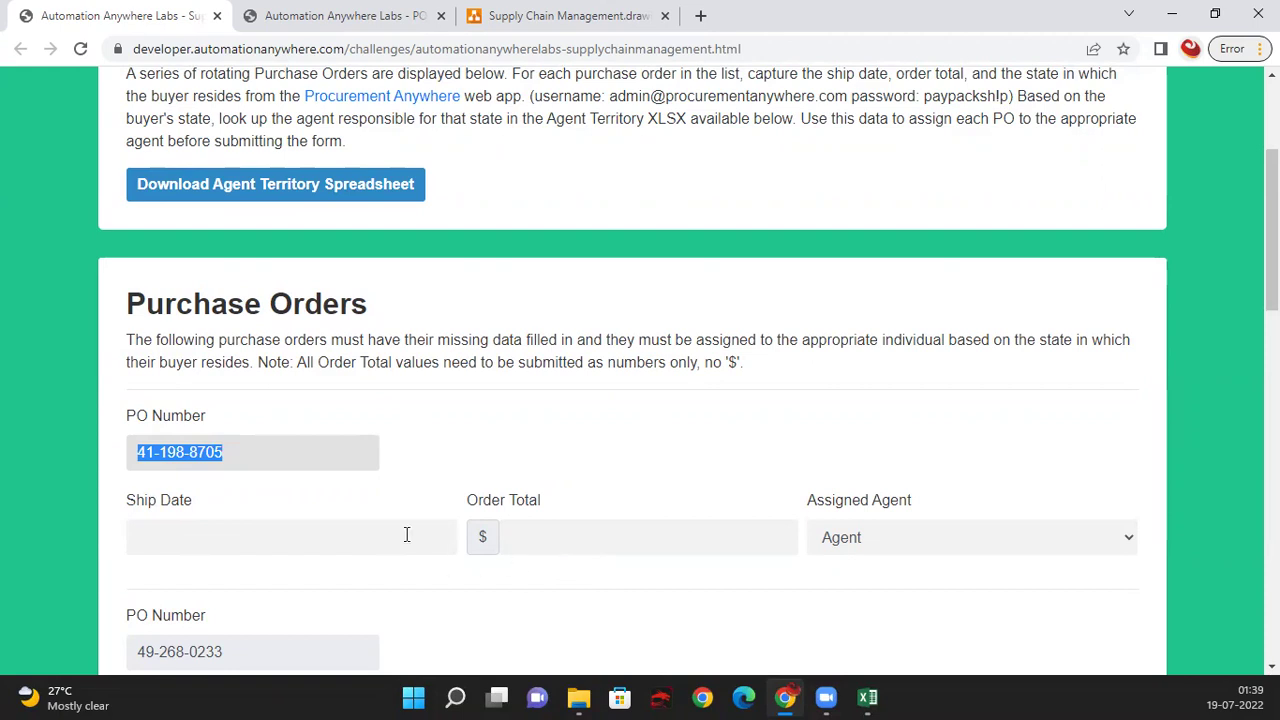
click(251, 455)
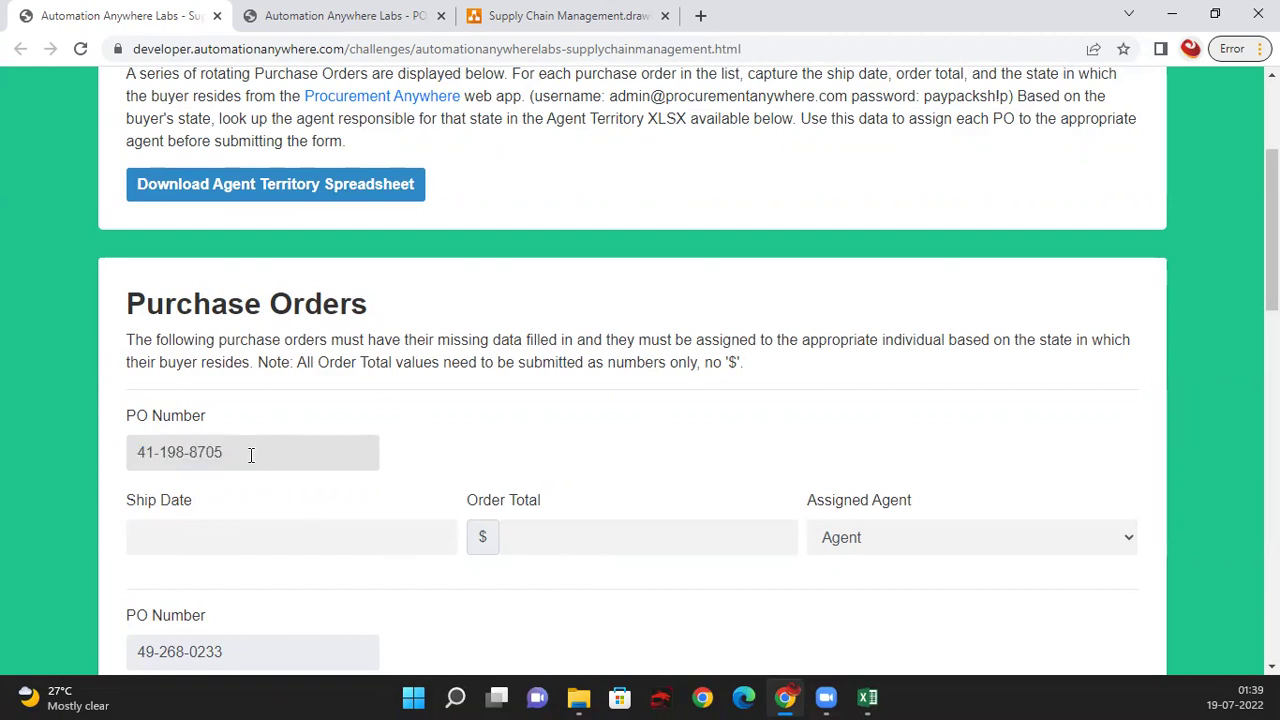
Step: Add a decision diamond beside the login step in the diagram and label it "New Purchase Order Number available"
click(525, 18)
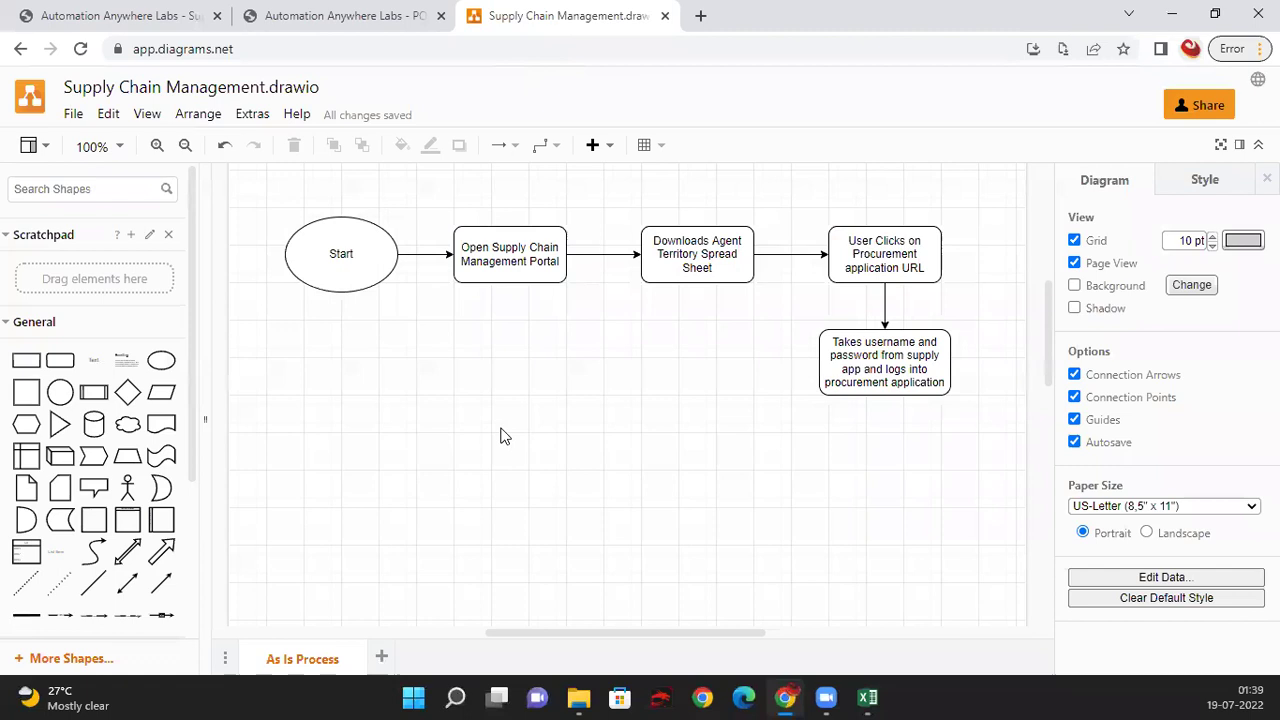
drag(127, 392, 684, 327)
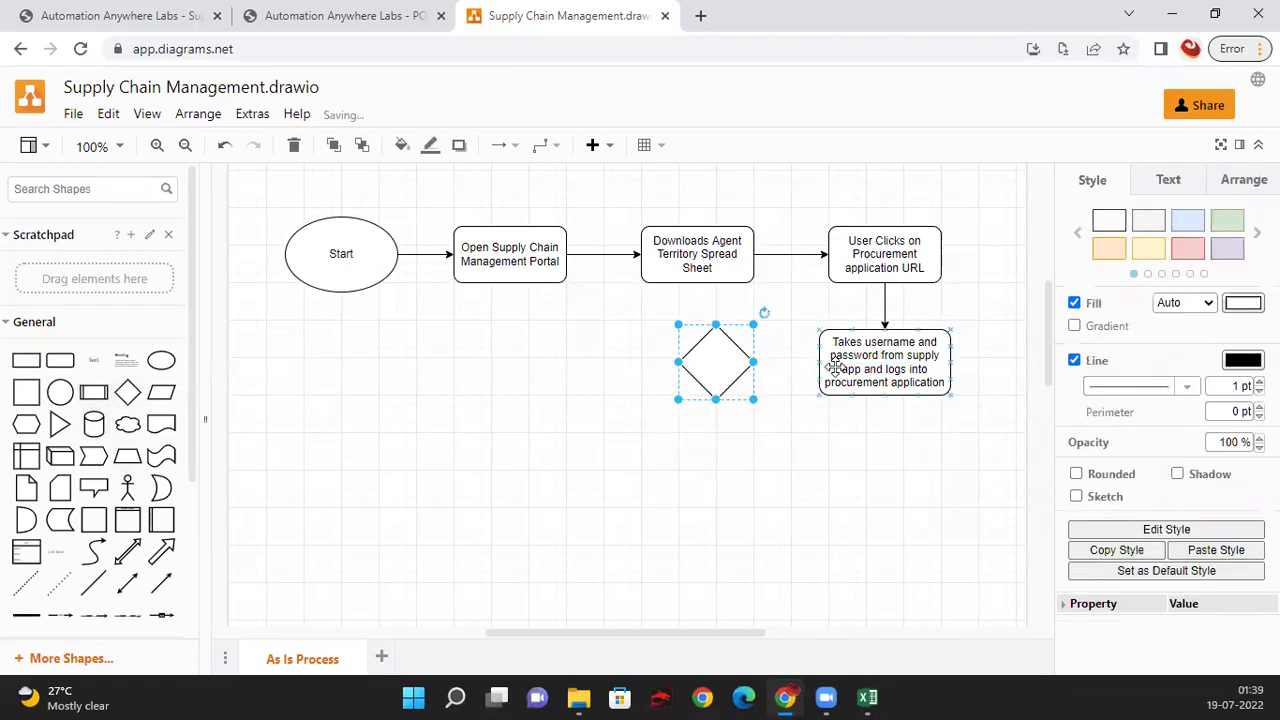
double_click(734, 362)
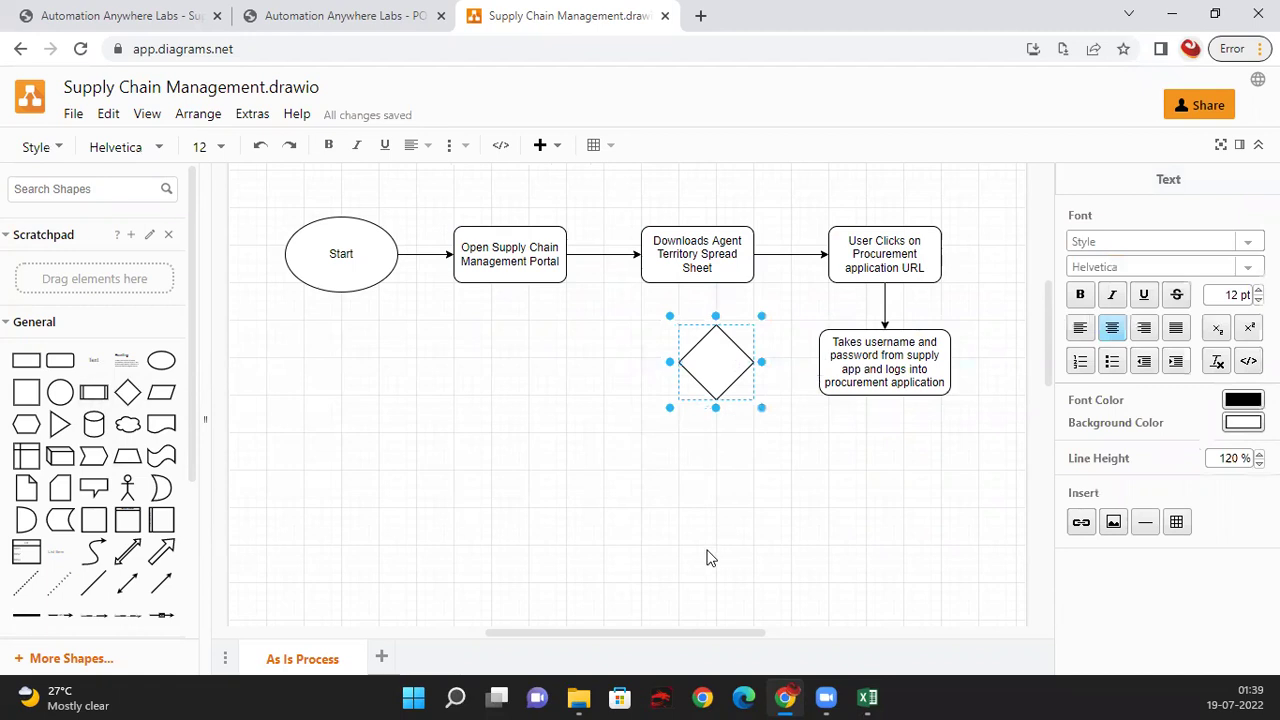
text(New Purchase)
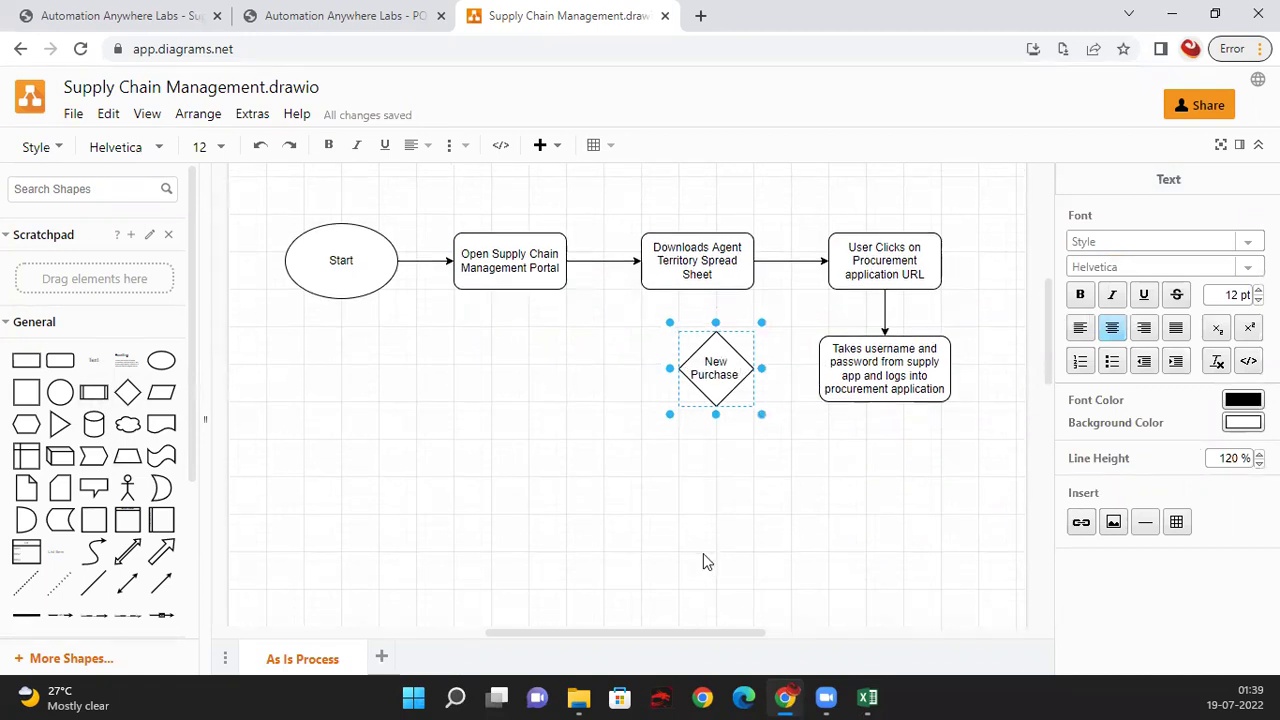
text( Order N)
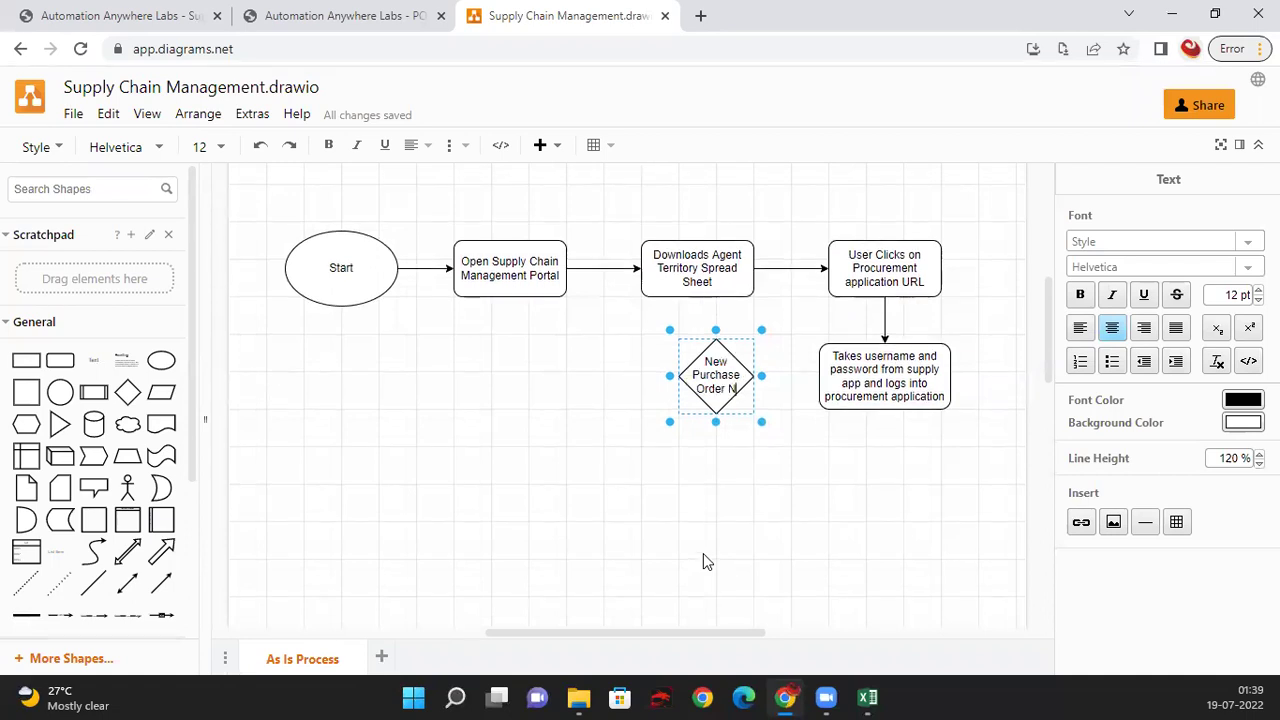
text(umbner)
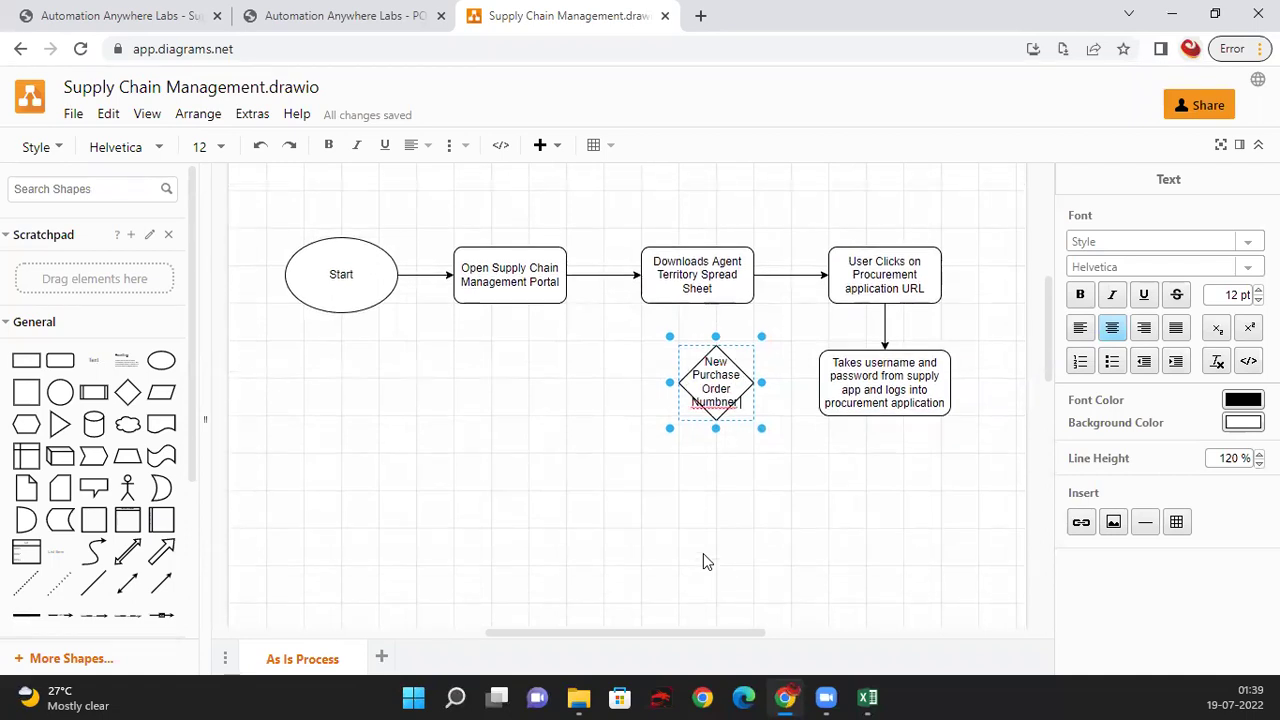
key(BackSpace)
key(BackSpace)
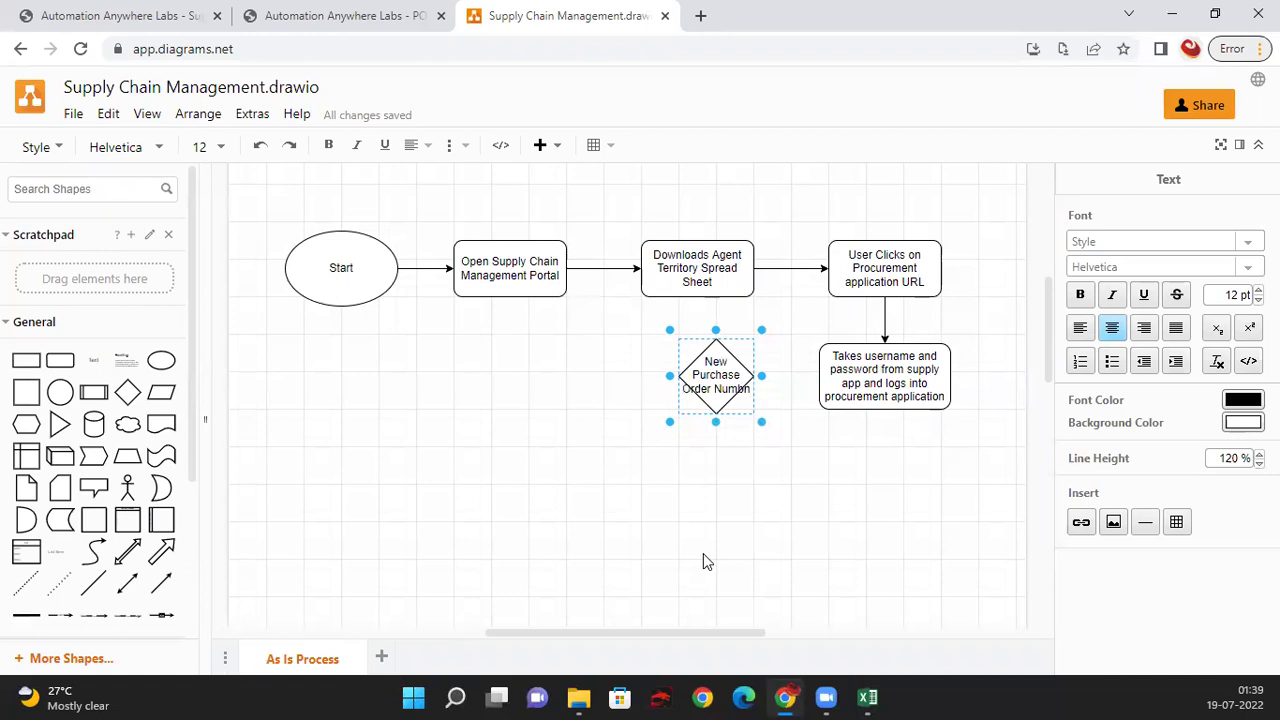
text(r)
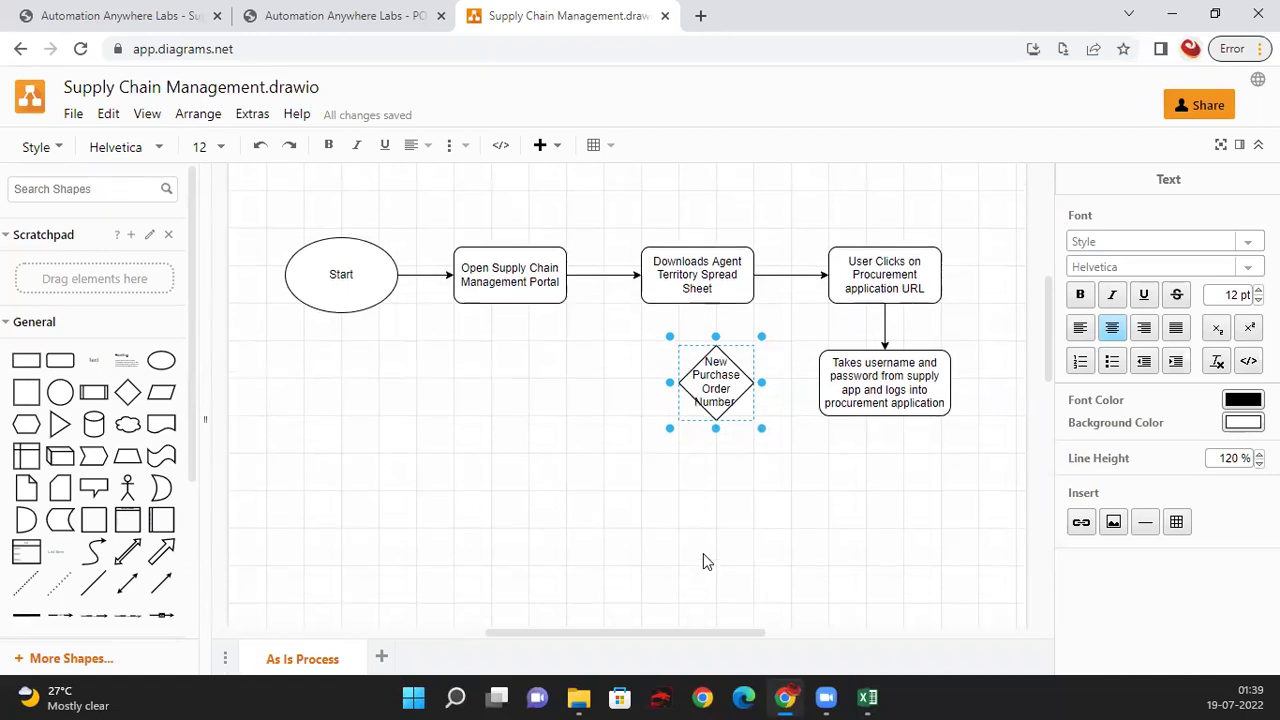
text( avail)
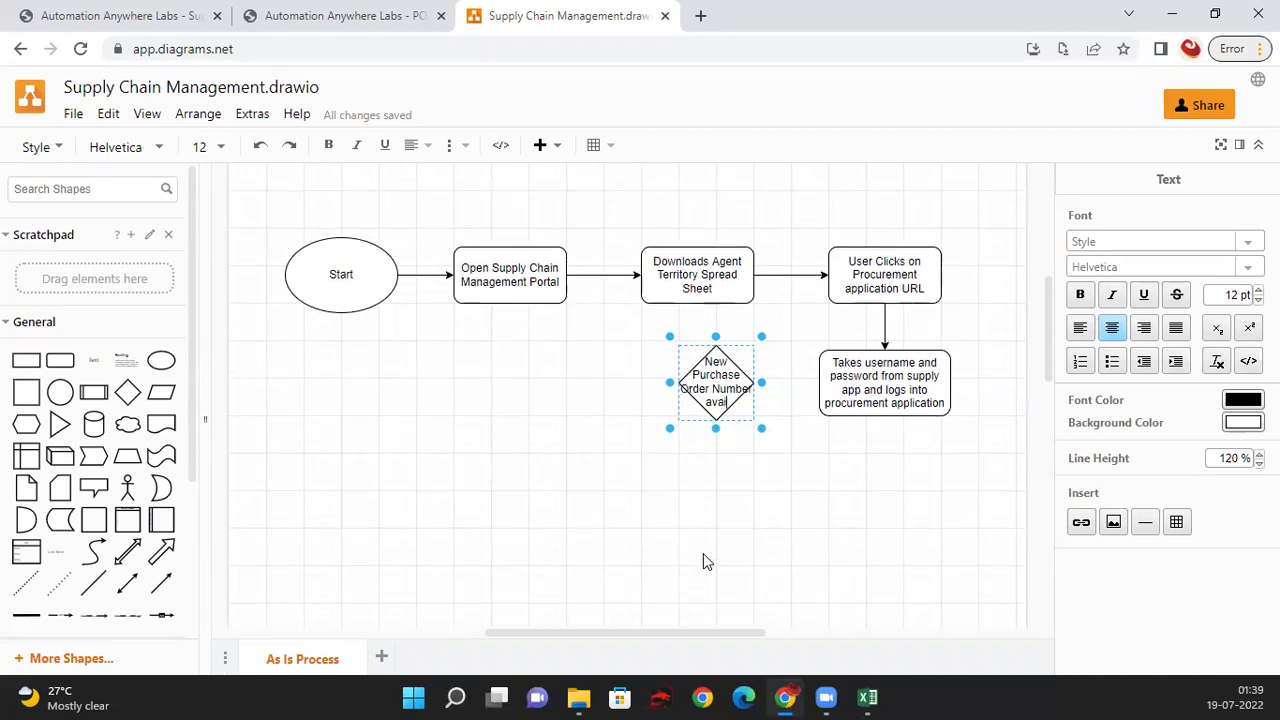
text(able)
click(545, 487)
Step: Enlarge the decision diamond, centred under the spreadsheet download step, and connect the login step to it with an arrow
click(705, 378)
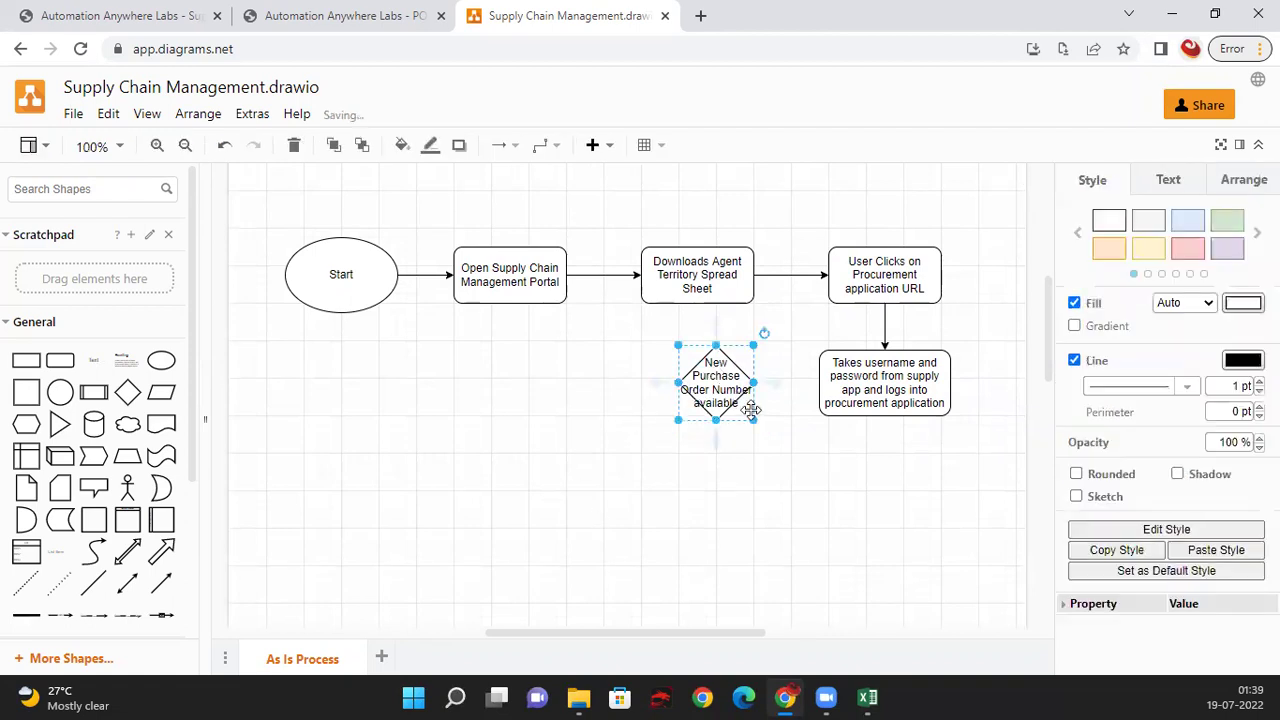
drag(757, 424, 785, 467)
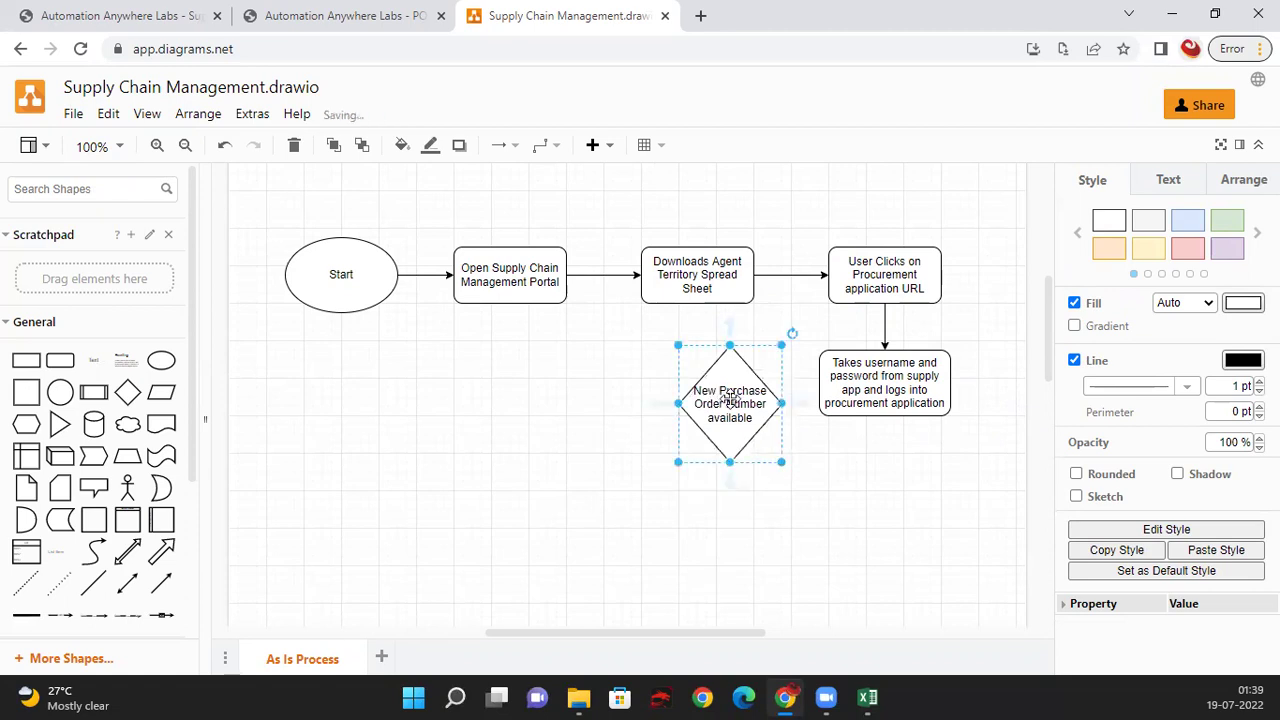
drag(728, 410, 697, 390)
click(487, 458)
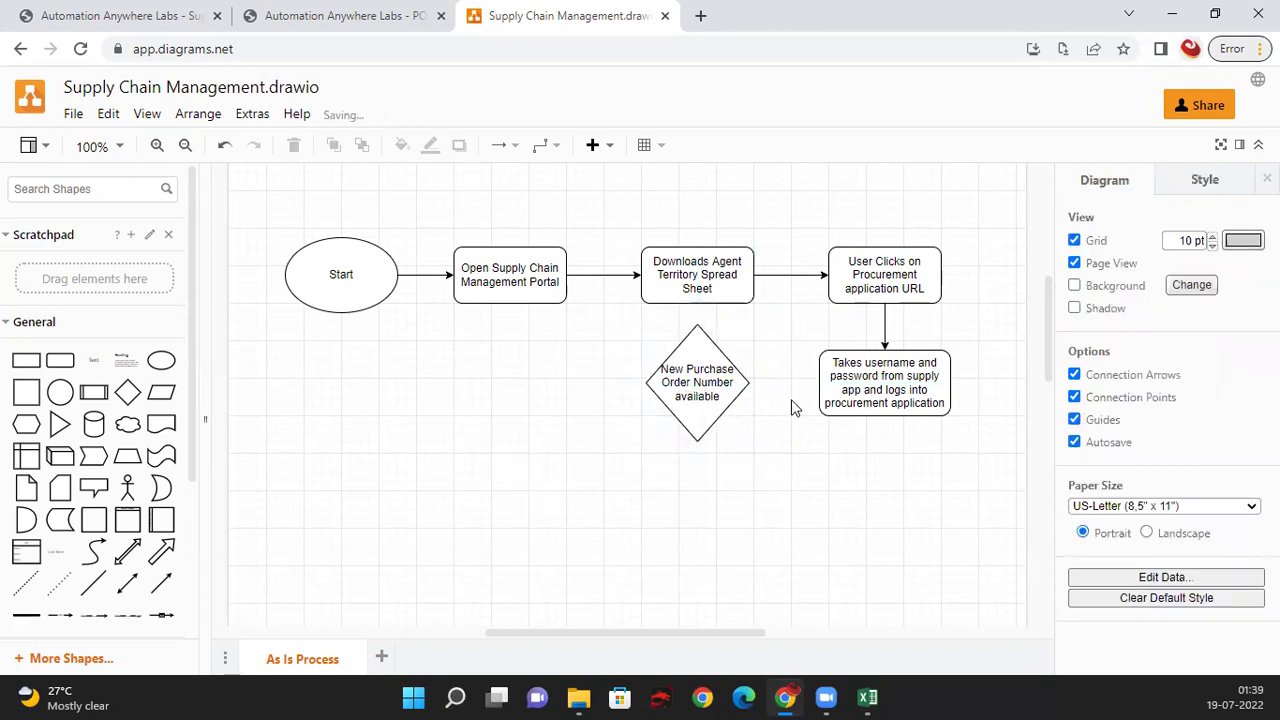
drag(796, 382, 742, 390)
click(465, 421)
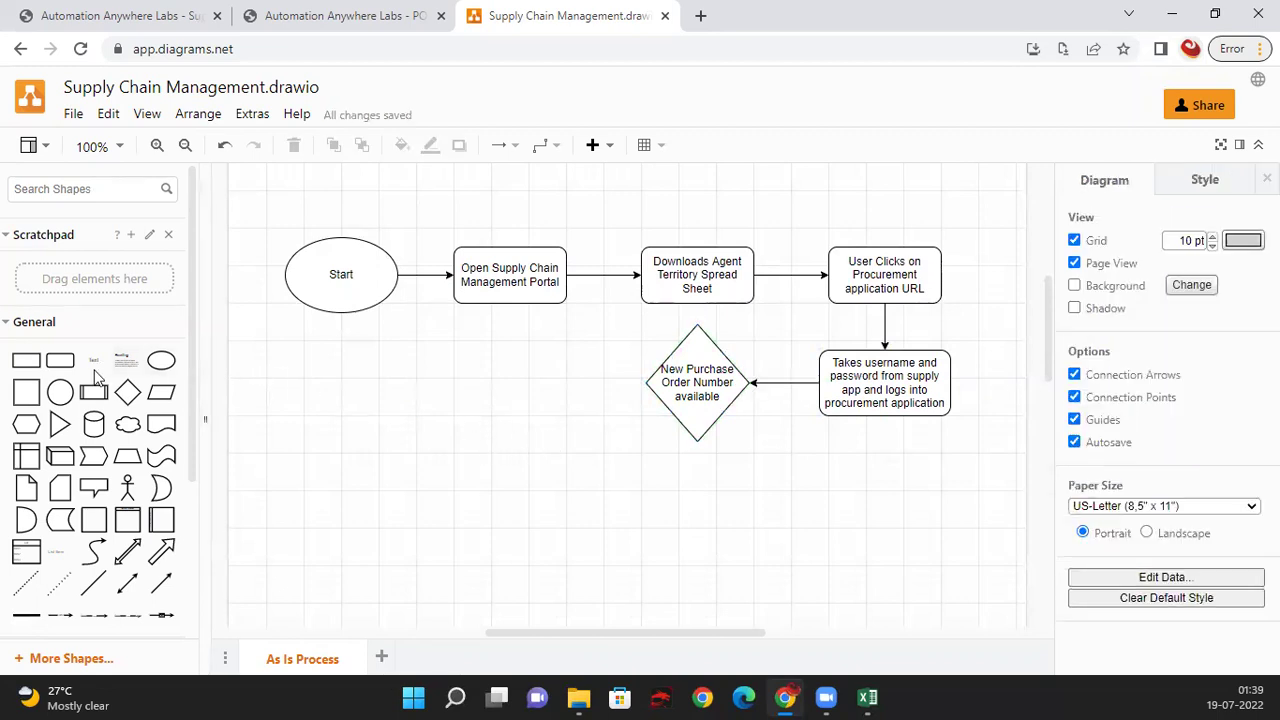
mouse_move(56, 364)
drag(56, 364, 531, 381)
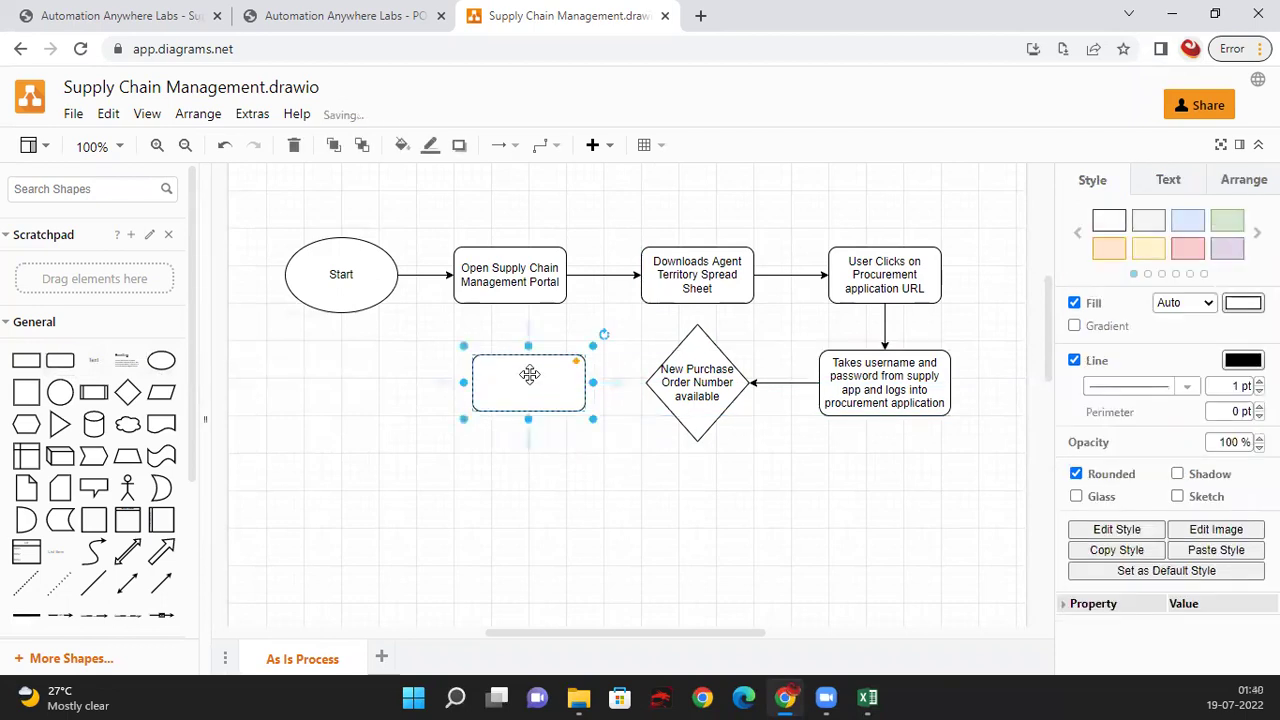
double_click(529, 382)
text(Clo)
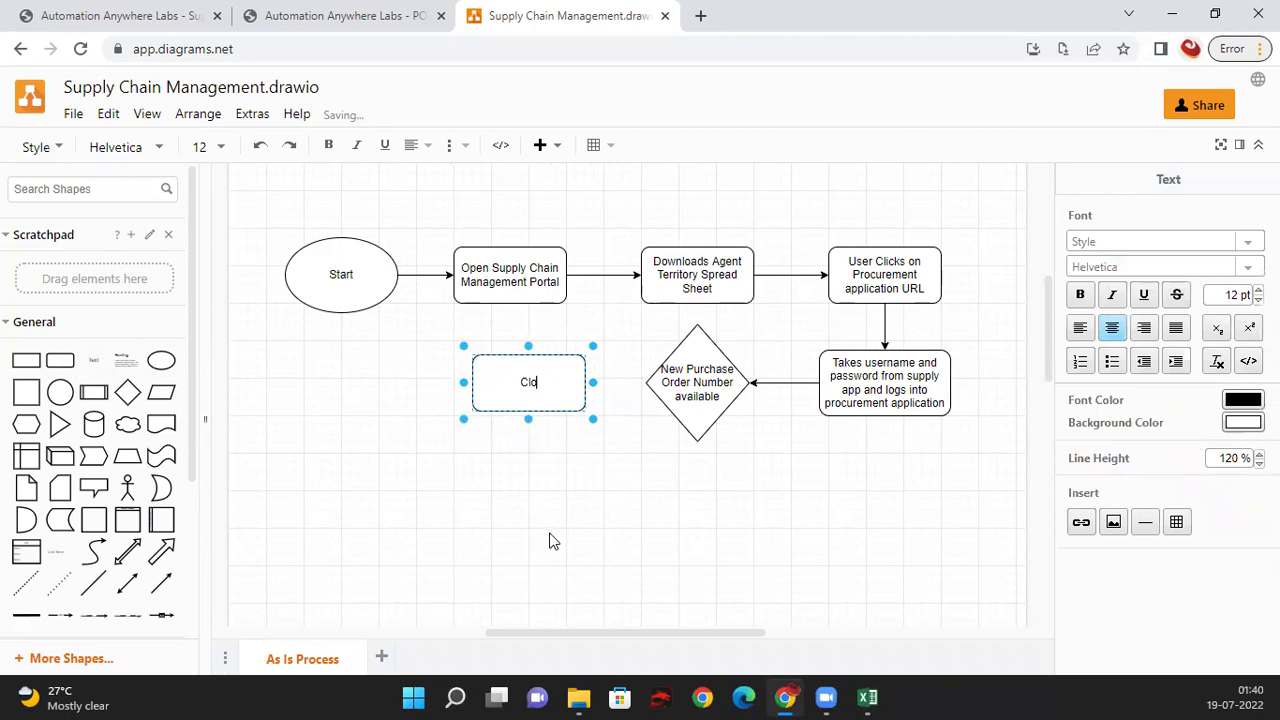
text(se All the)
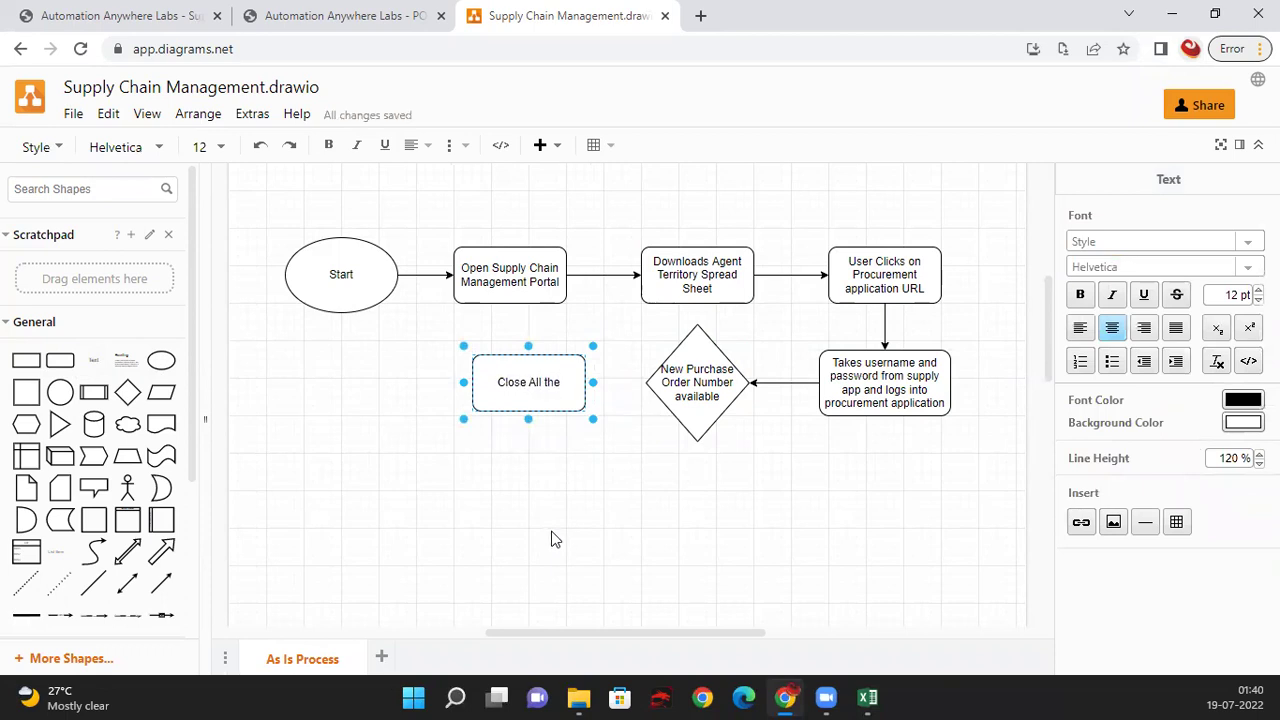
key(BackSpace)
key(BackSpace)
key(BackSpace)
key(BackSpace)
key(BackSpace)
key(BackSpace)
key(BackSpace)
key(BackSpace)
key(BackSpace)
key(BackSpace)
key(BackSpace)
key(BackSpace)
key(BackSpace)
text(Submit)
click(555, 465)
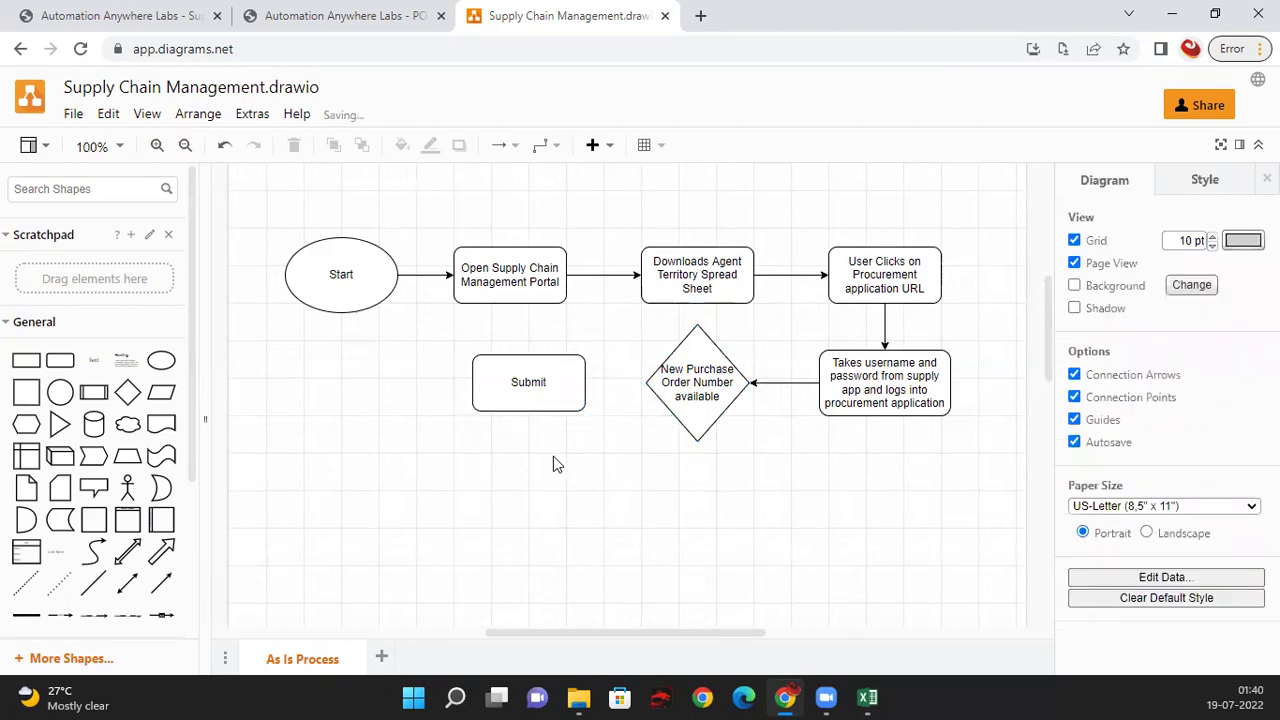
click(543, 388)
key(Delete)
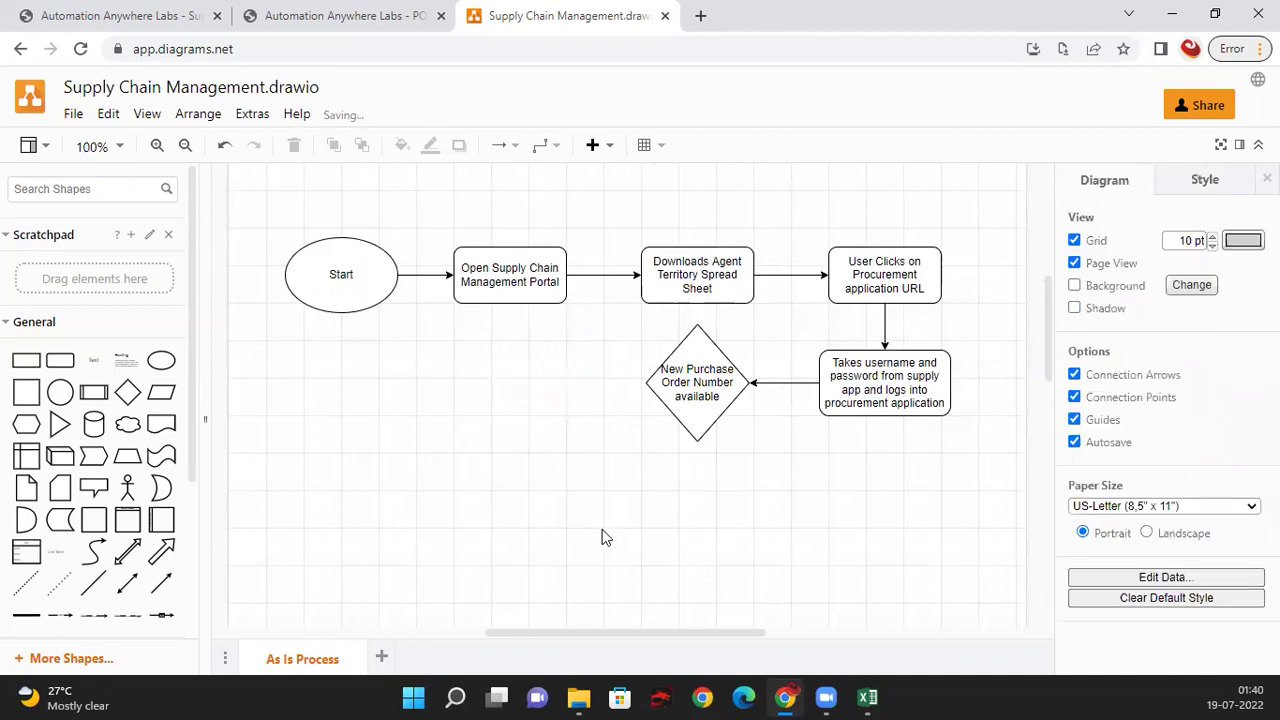
Step: Make the decision diamond slightly narrower and realign it with the login step
click(713, 392)
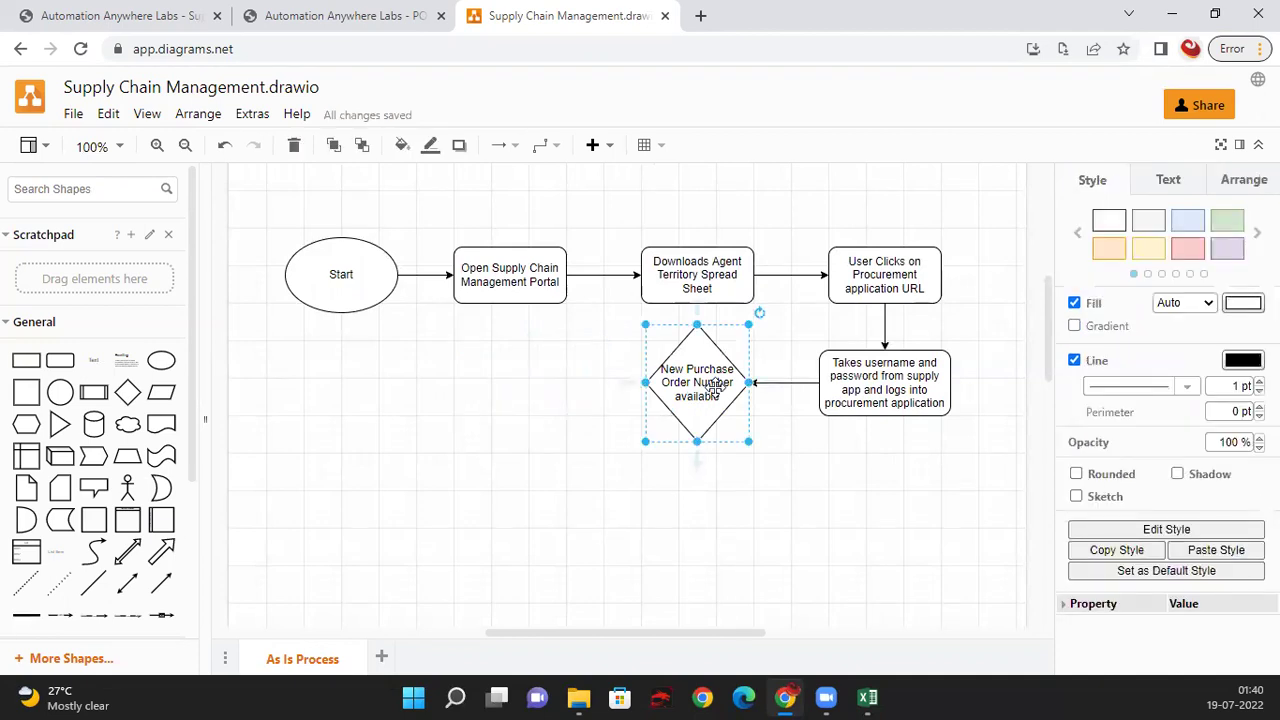
mouse_move(748, 441)
mouse_down()
mouse_move(751, 453)
mouse_move(744, 443)
mouse_up()
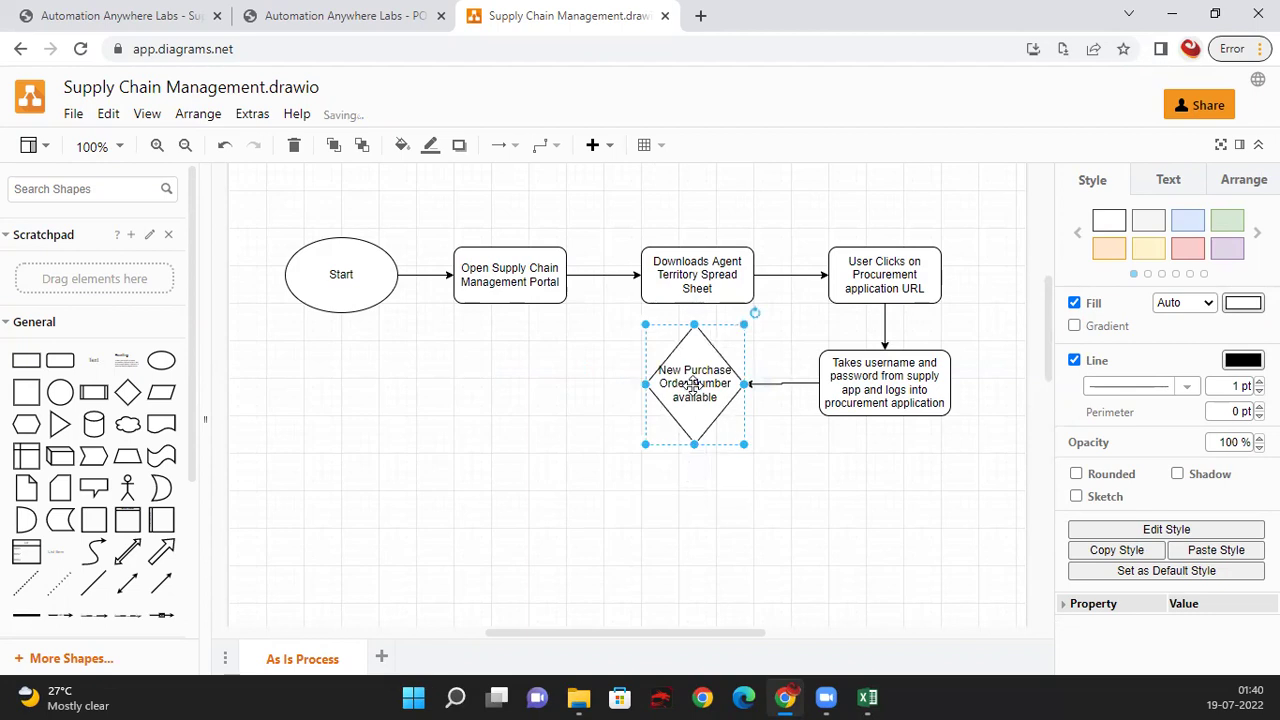
drag(693, 380, 692, 393)
click(531, 464)
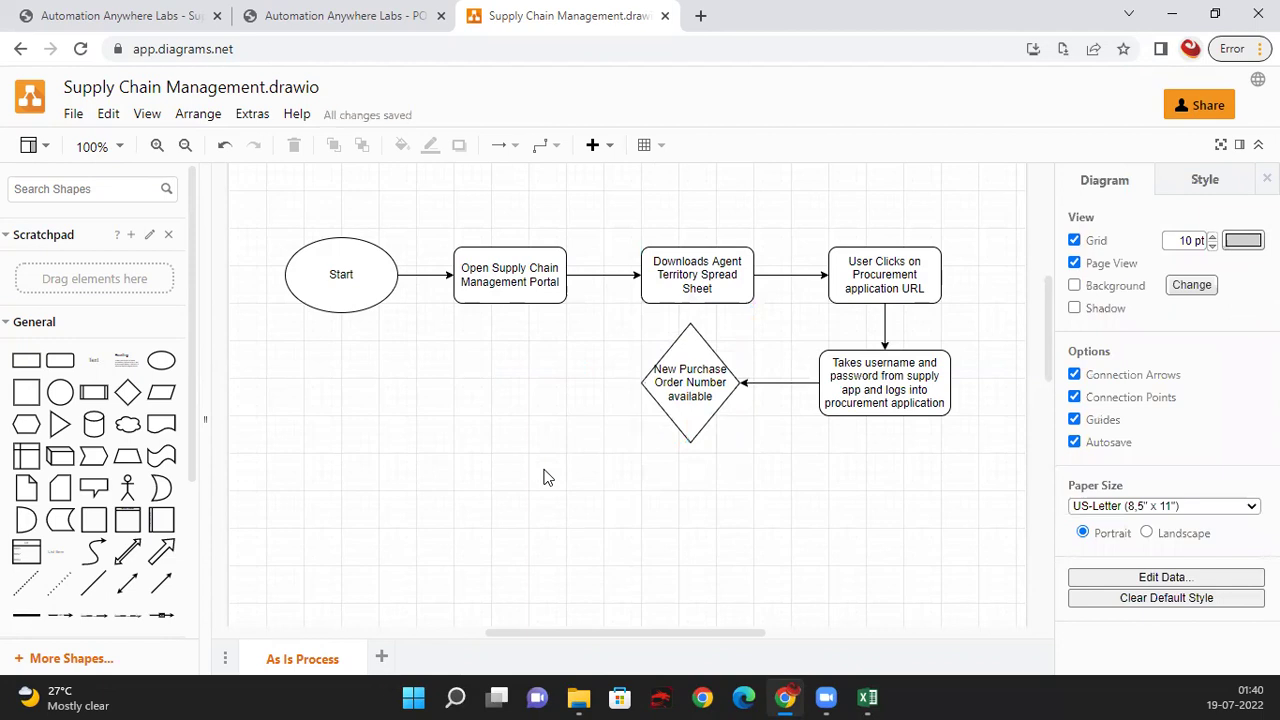
Step: Move the decision diamond and the login step together further down, leaving room for another shape below the spreadsheet download step
drag(608, 322, 984, 486)
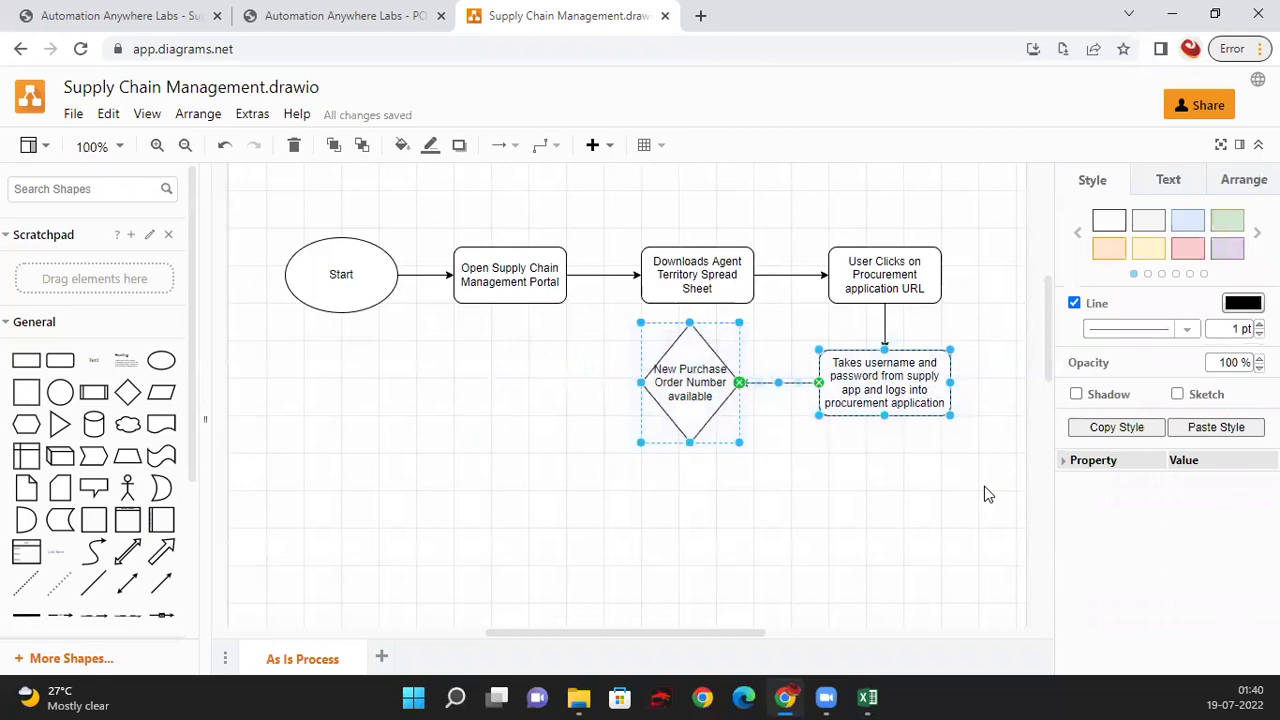
key(Down)
key(Down)
key(Down)
key(Down)
key(Down)
key(Down)
key(Down)
key(Down)
key(Down)
key(Down)
key(Down)
key(Down)
key(Down)
key(Down)
key(Down)
key(Down)
key(Down)
key(Down)
key(Down)
key(Down)
key(Down)
key(Down)
key(Down)
key(Down)
key(Down)
key(Down)
key(Down)
key(Down)
key(Down)
key(Down)
key(Down)
key(Down)
key(Down)
key(Down)
key(Down)
key(Down)
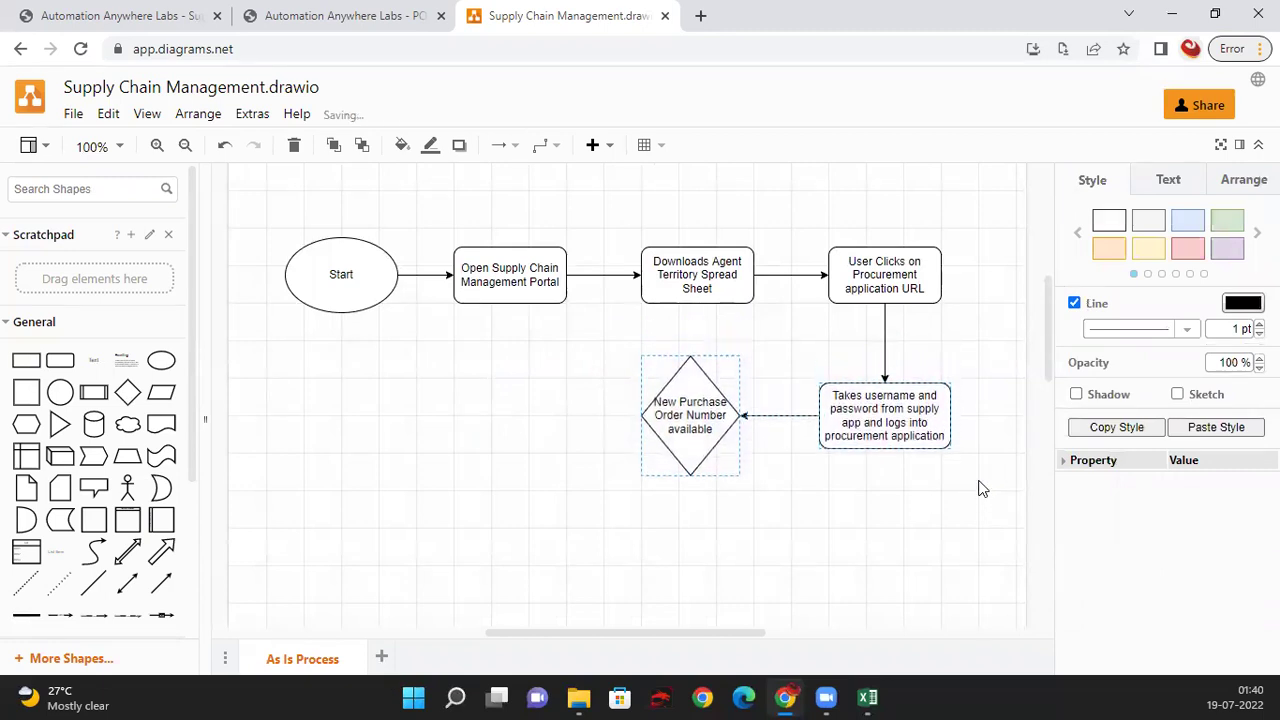
key(Down)
key(Down)
key(Down)
key(Down)
key(Down)
key(Down)
key(Down)
key(Down)
key(Down)
key(Down)
key(Down)
key(Down)
key(Down)
key(Down)
key(Down)
key(Down)
key(Down)
key(Down)
key(Down)
key(Down)
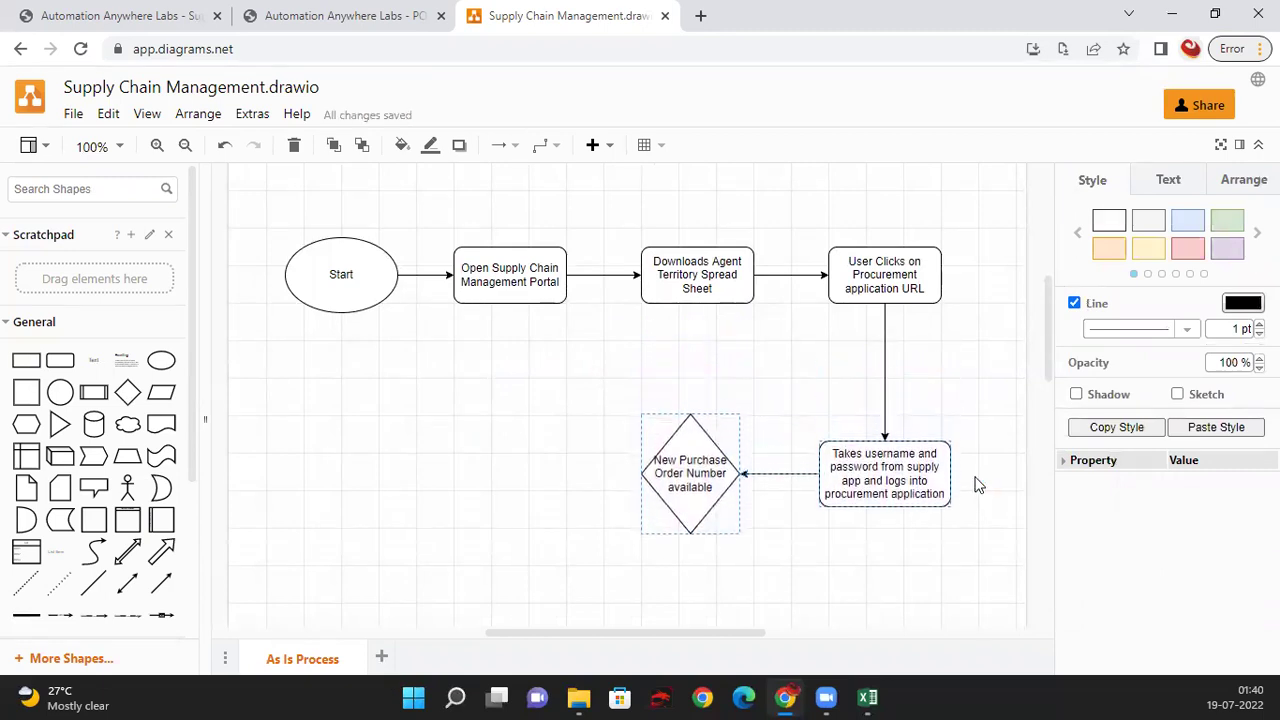
click(956, 409)
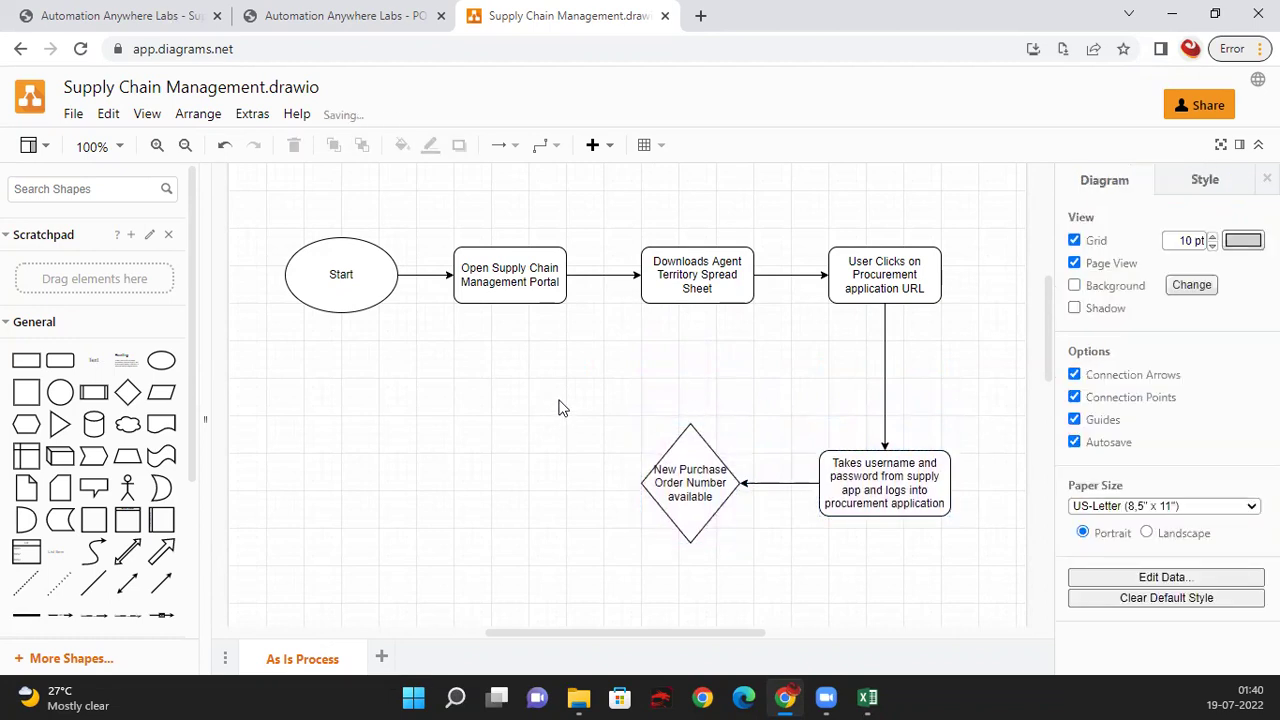
Step: Add a rounded box above the purchase order decision diamond and label it "Click on Submit Button"
scroll(560, 403, down, 1)
scroll(560, 403, up, 1)
drag(60, 360, 686, 366)
double_click(698, 364)
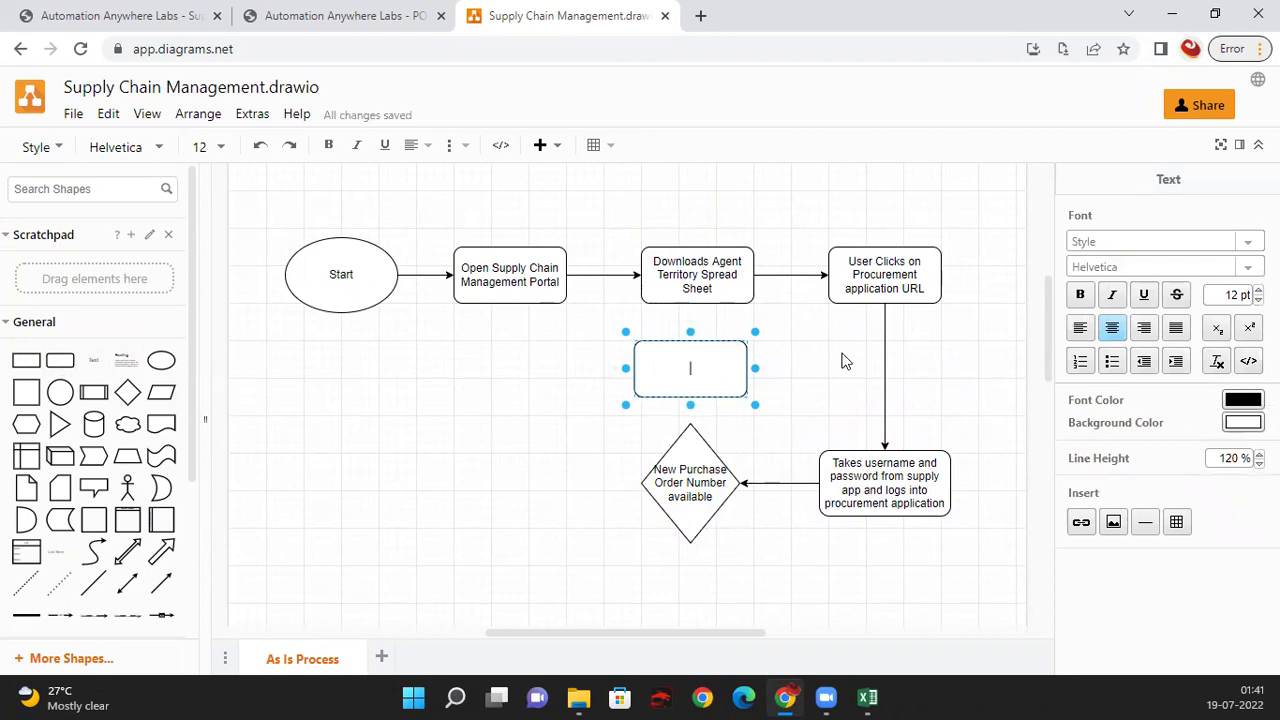
text(Click on St)
text(mit Button)
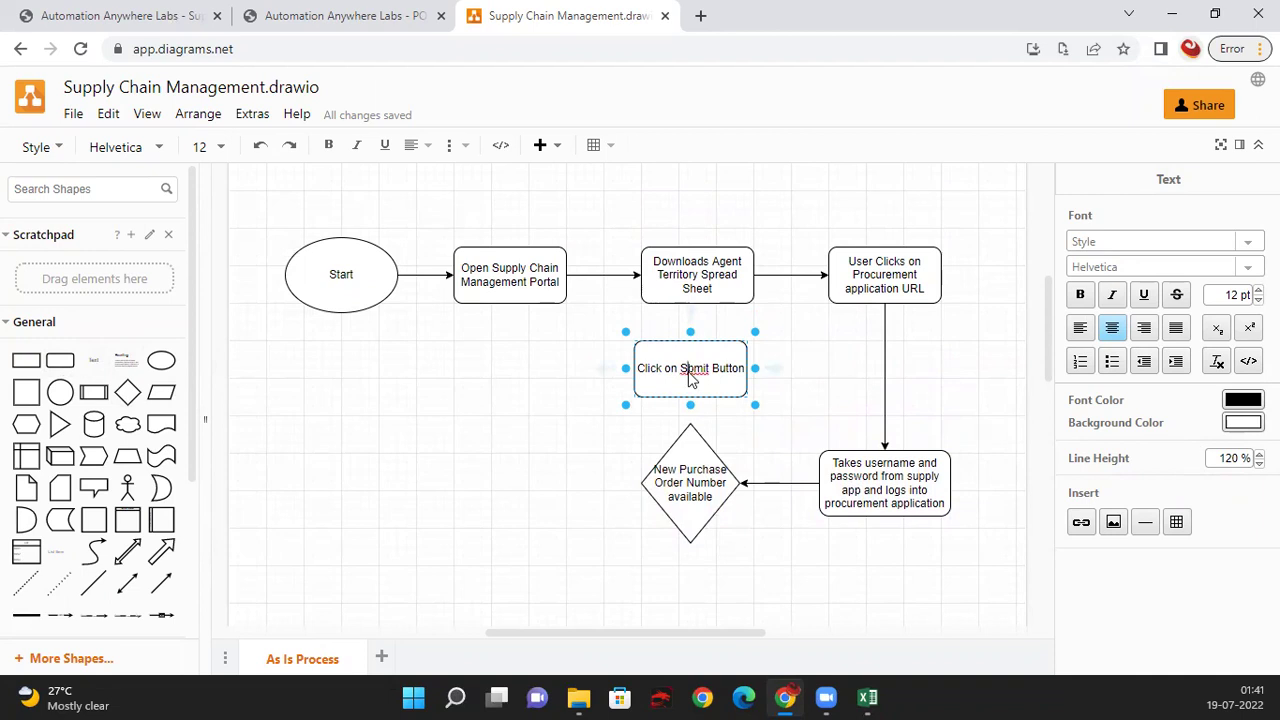
click(688, 372)
text(u)
click(510, 412)
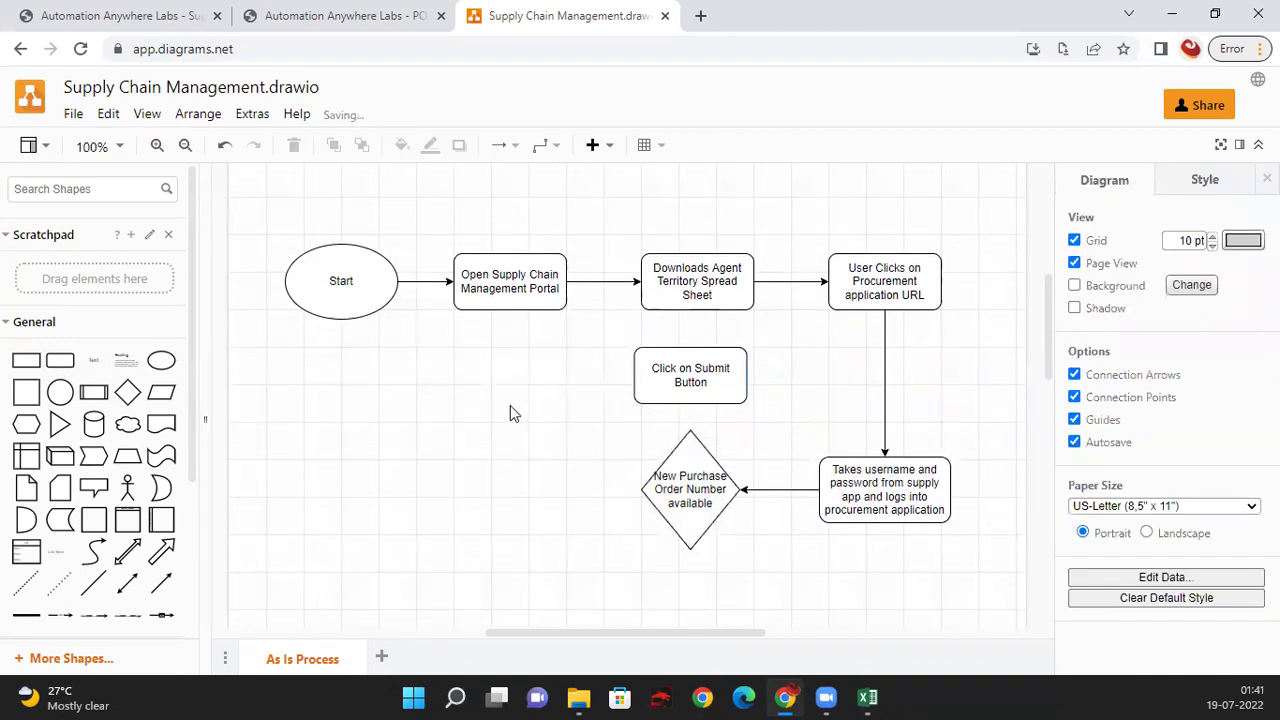
Step: Add a box "Log Out and Close all the Application" beside the submit step, and draw arrows from the decision to submit and from submit to it
click(60, 362)
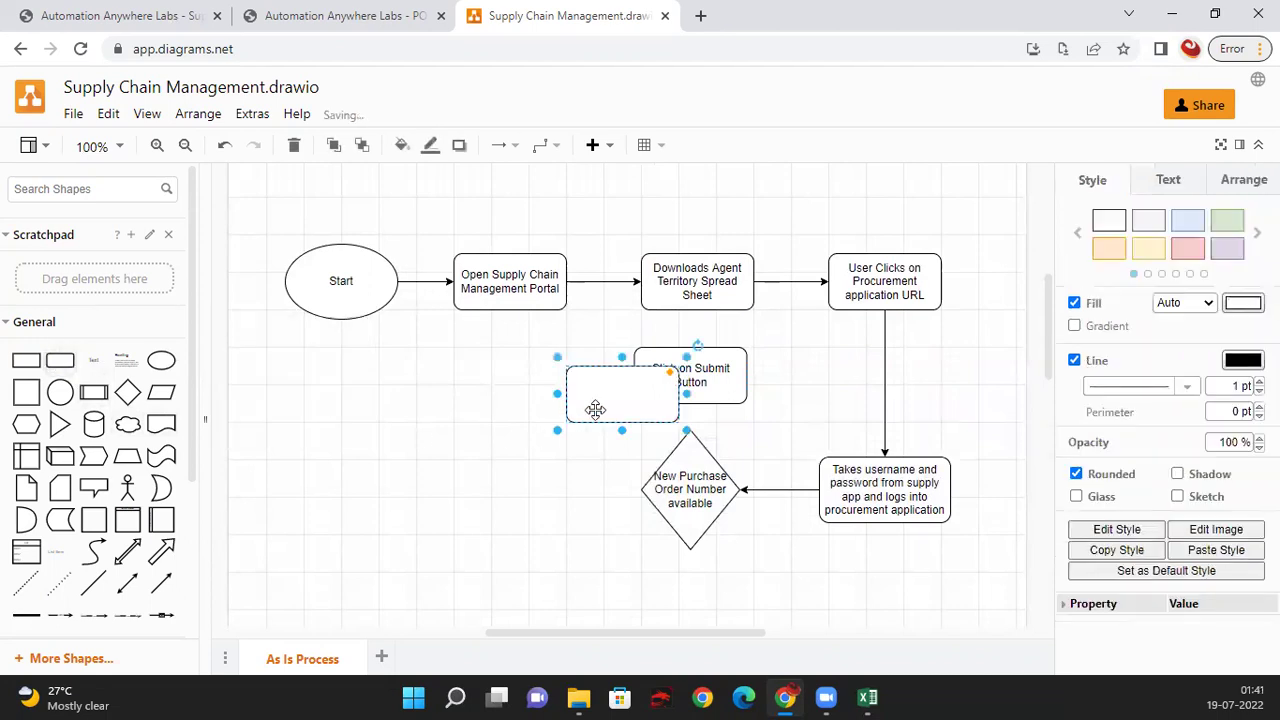
drag(594, 409, 505, 388)
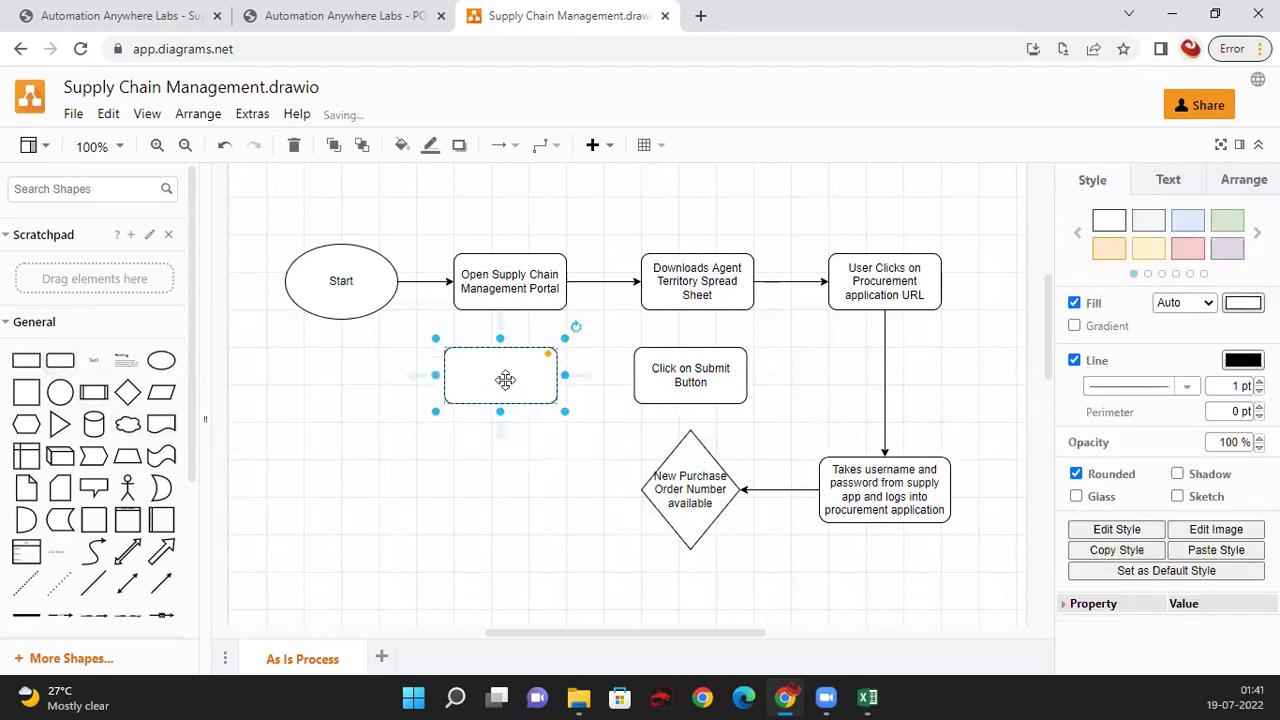
double_click(505, 388)
text(Log)
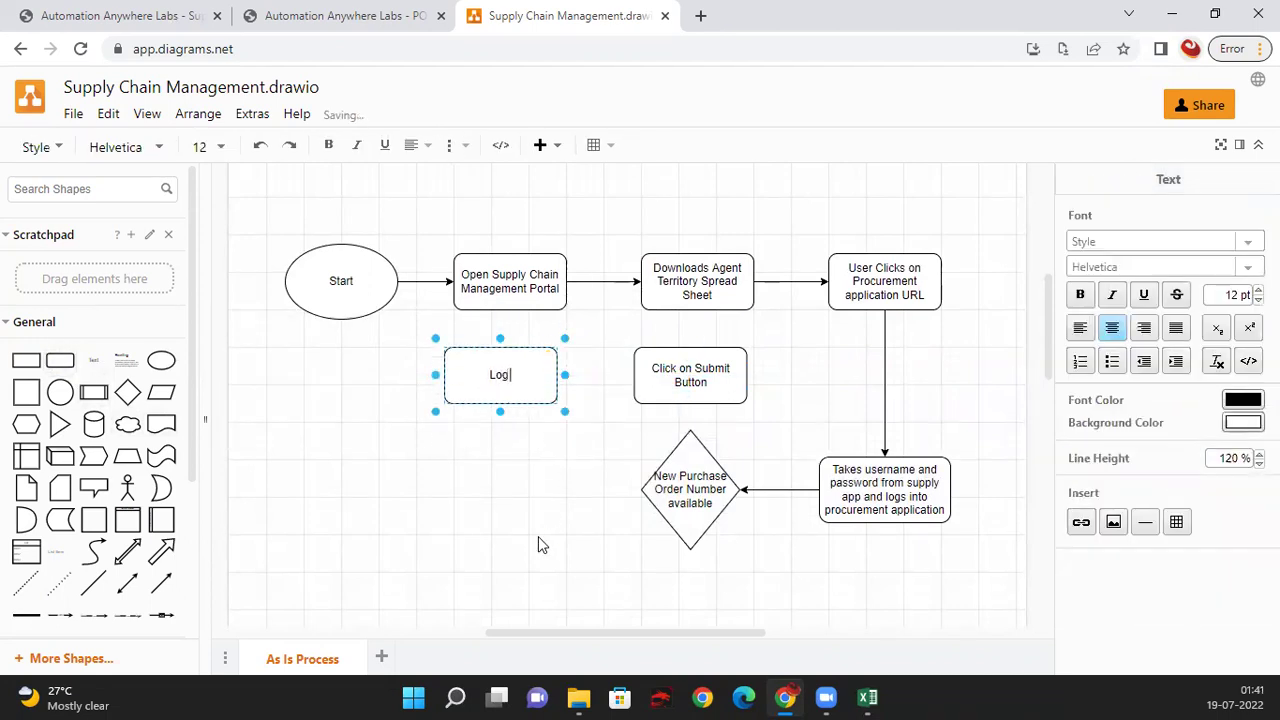
text( Out and)
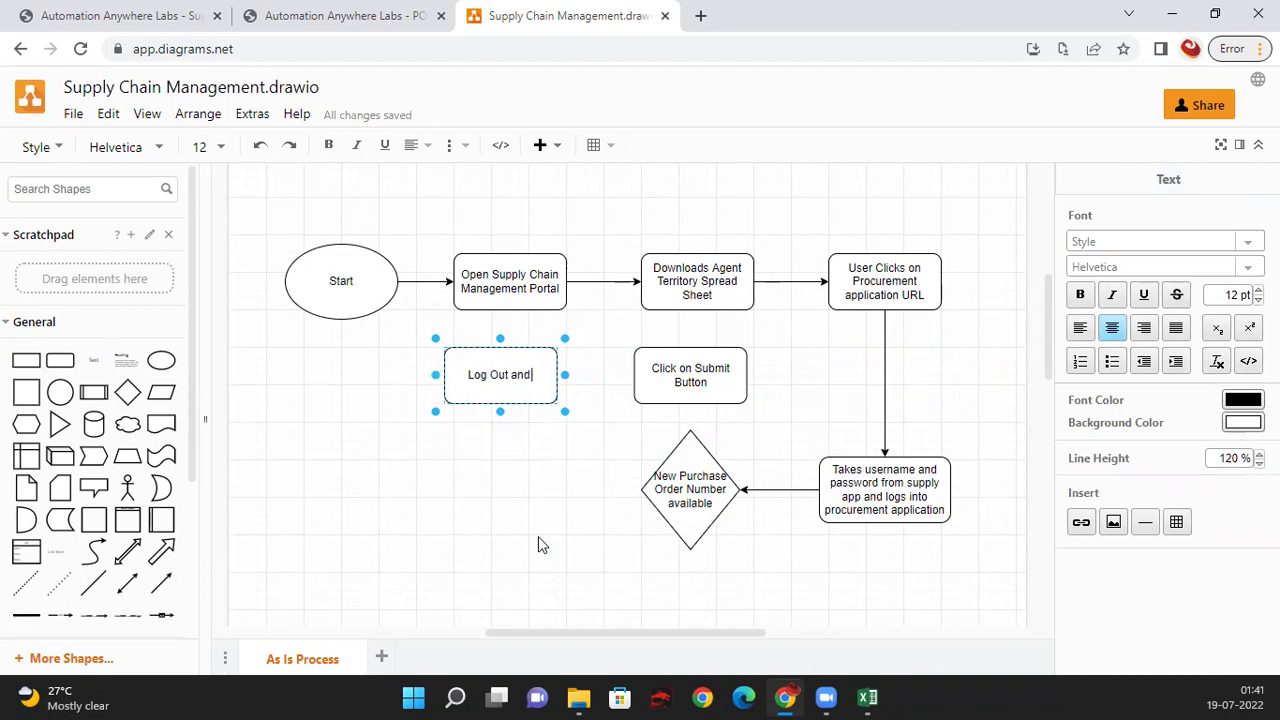
text( Close all the Ap)
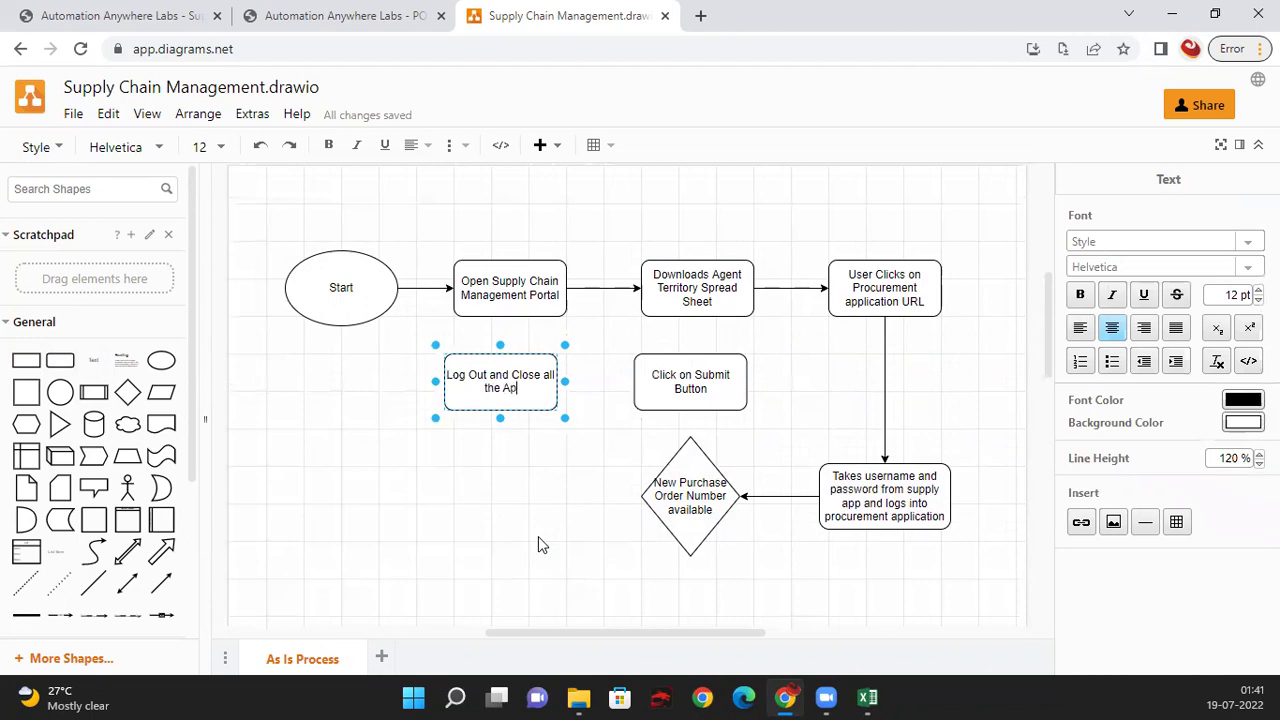
text(plication)
click(538, 537)
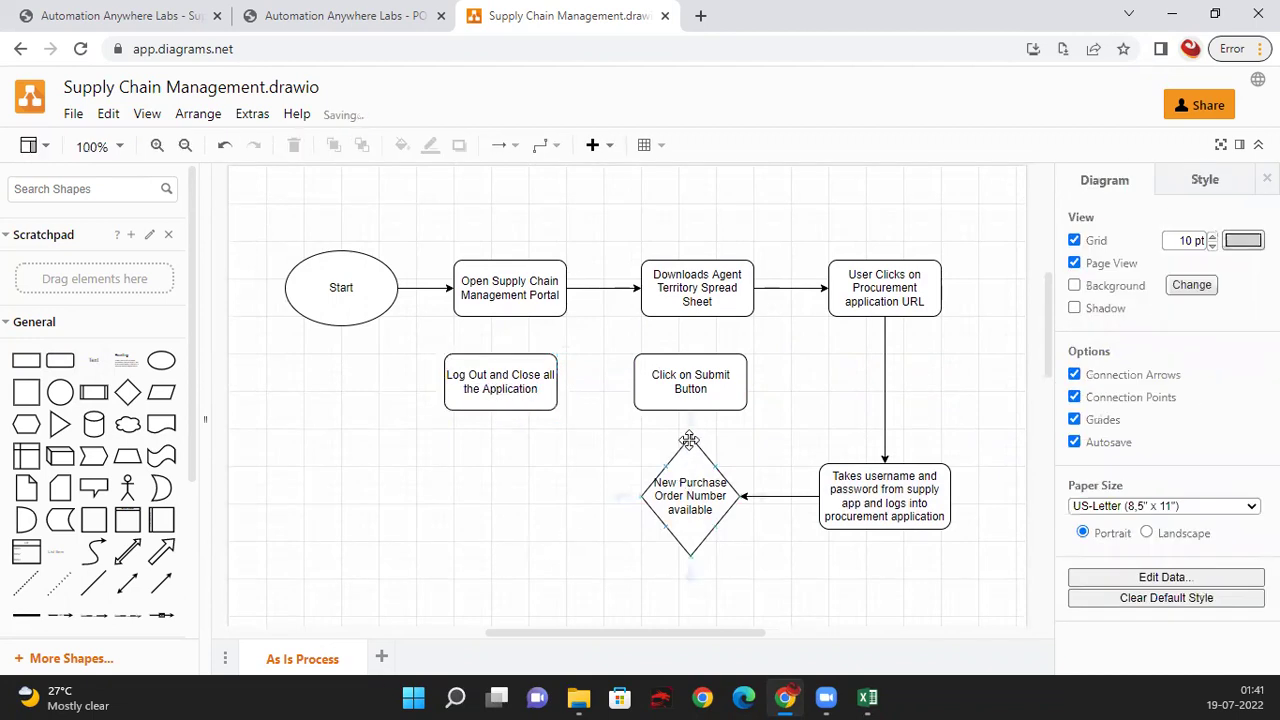
drag(693, 445, 551, 377)
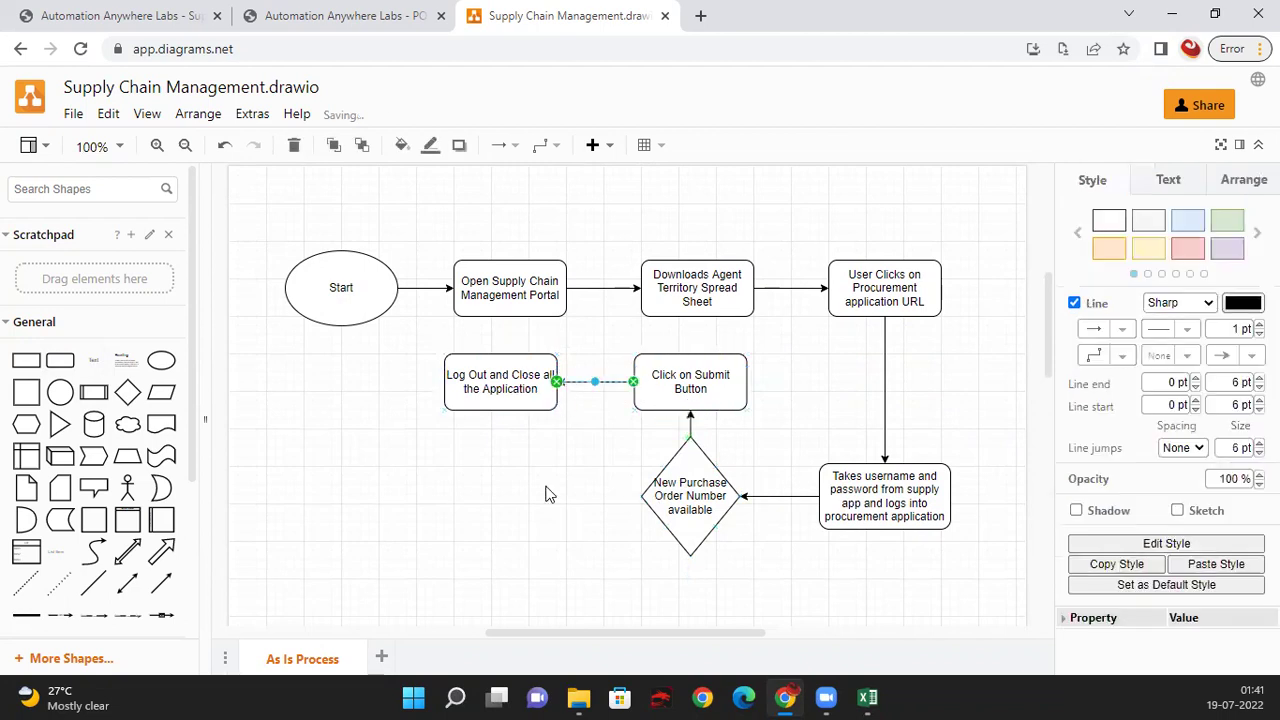
click(508, 542)
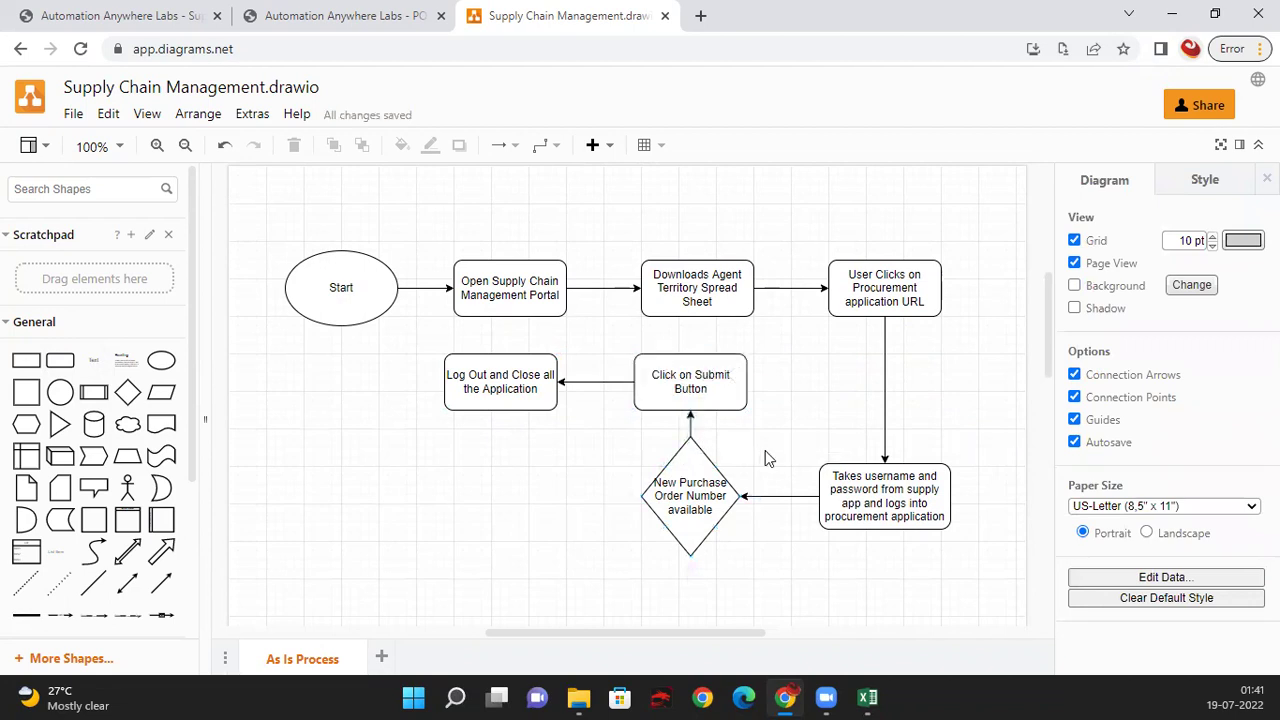
Step: Move the decision diamond and the login step together further down, lengthening the arrow between the diamond and the submit step
drag(606, 428, 1022, 569)
key(Down)
key(Down)
key(Down)
key(Down)
key(Down)
key(Down)
key(Down)
key(Down)
key(Down)
key(Down)
key(Down)
key(Down)
key(Down)
key(Down)
key(Down)
key(Down)
key(Down)
key(Down)
key(Down)
key(Down)
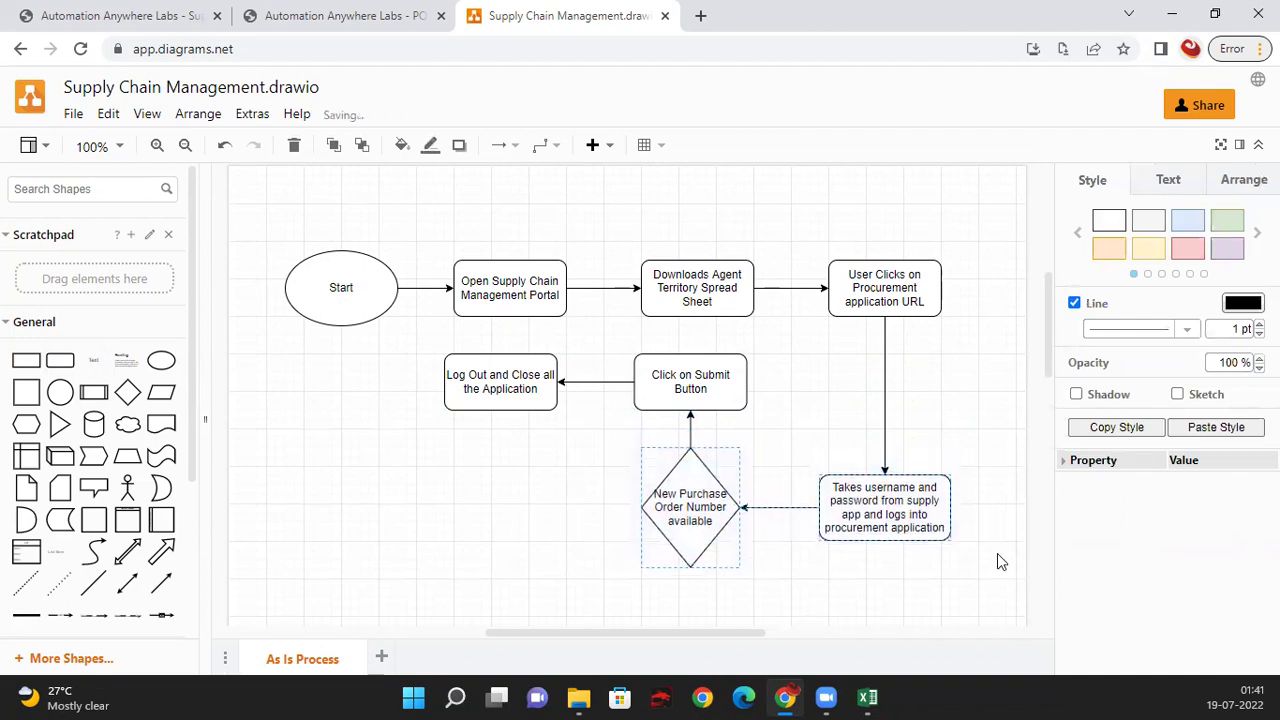
key(Down)
key(Down)
click(826, 486)
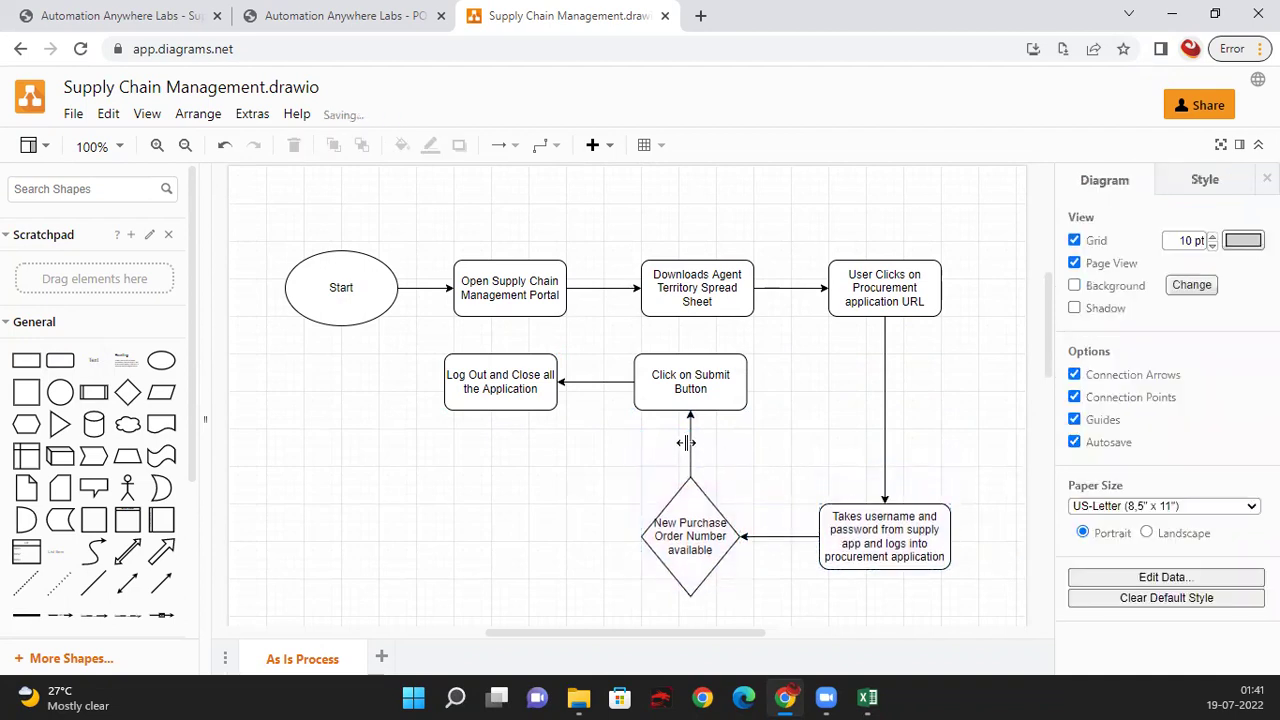
click(690, 440)
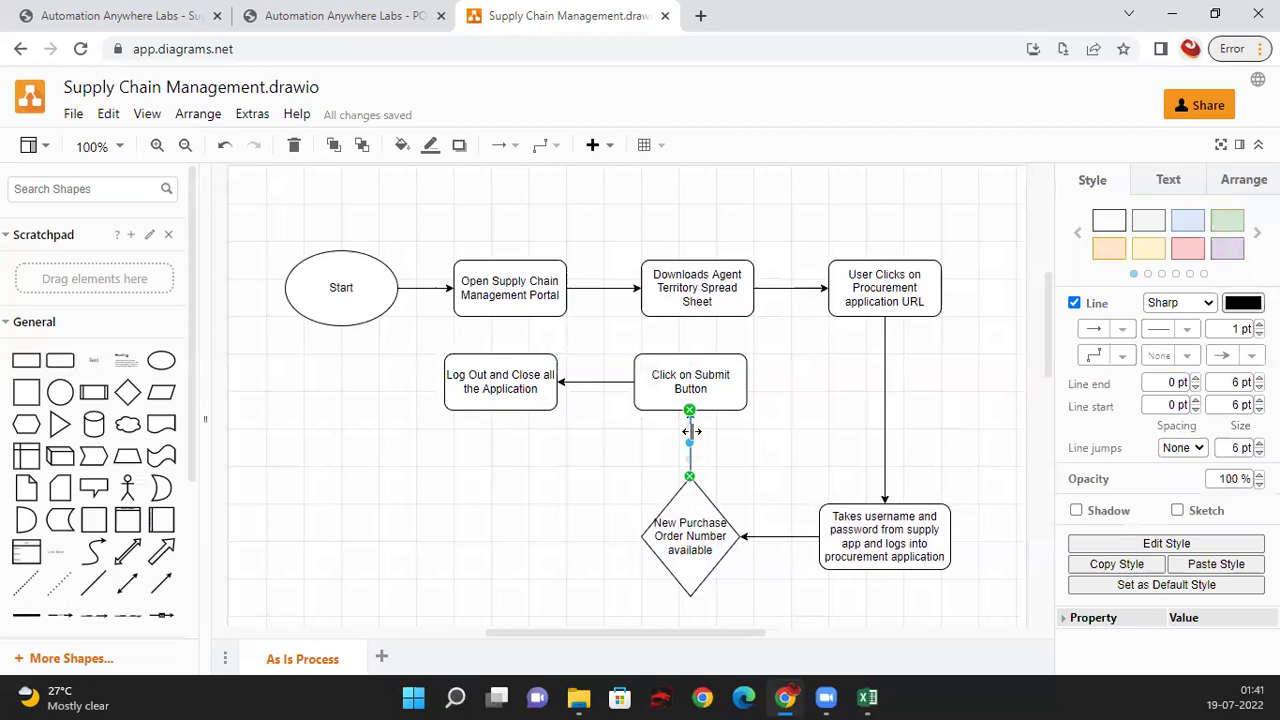
click(566, 484)
drag(564, 454, 1008, 615)
key(Down)
key(Down)
key(Down)
key(Down)
key(Down)
key(Down)
key(Down)
key(Down)
key(Down)
key(Down)
key(Down)
key(Down)
key(Down)
key(Down)
key(Down)
key(Down)
key(Down)
key(Down)
key(Down)
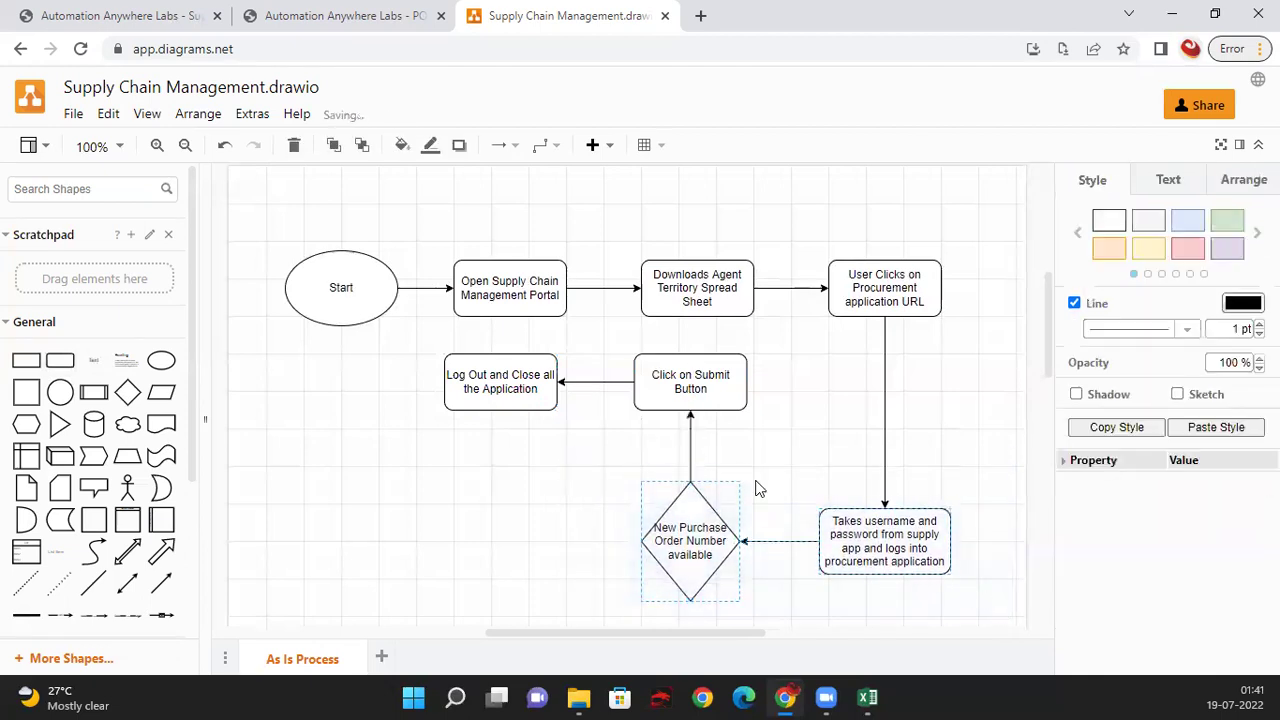
Step: Label the arrow from the decision diamond to the submit step "No"
click(690, 468)
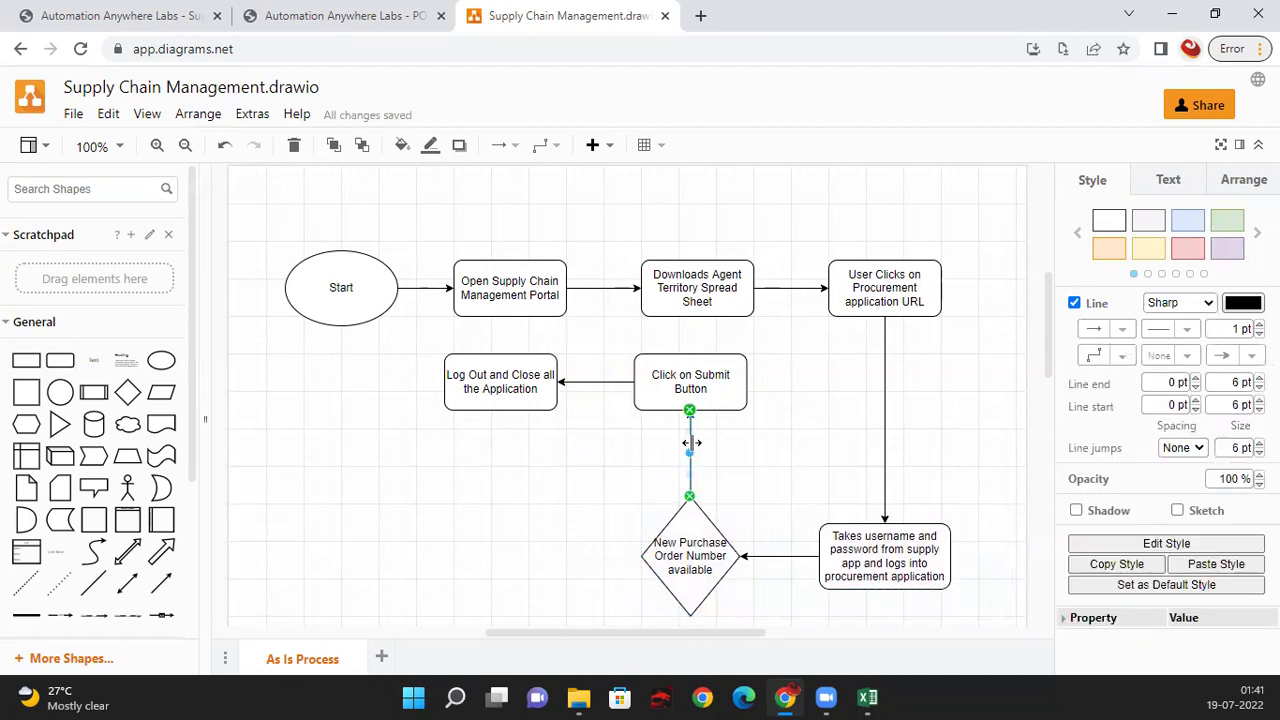
double_click(691, 443)
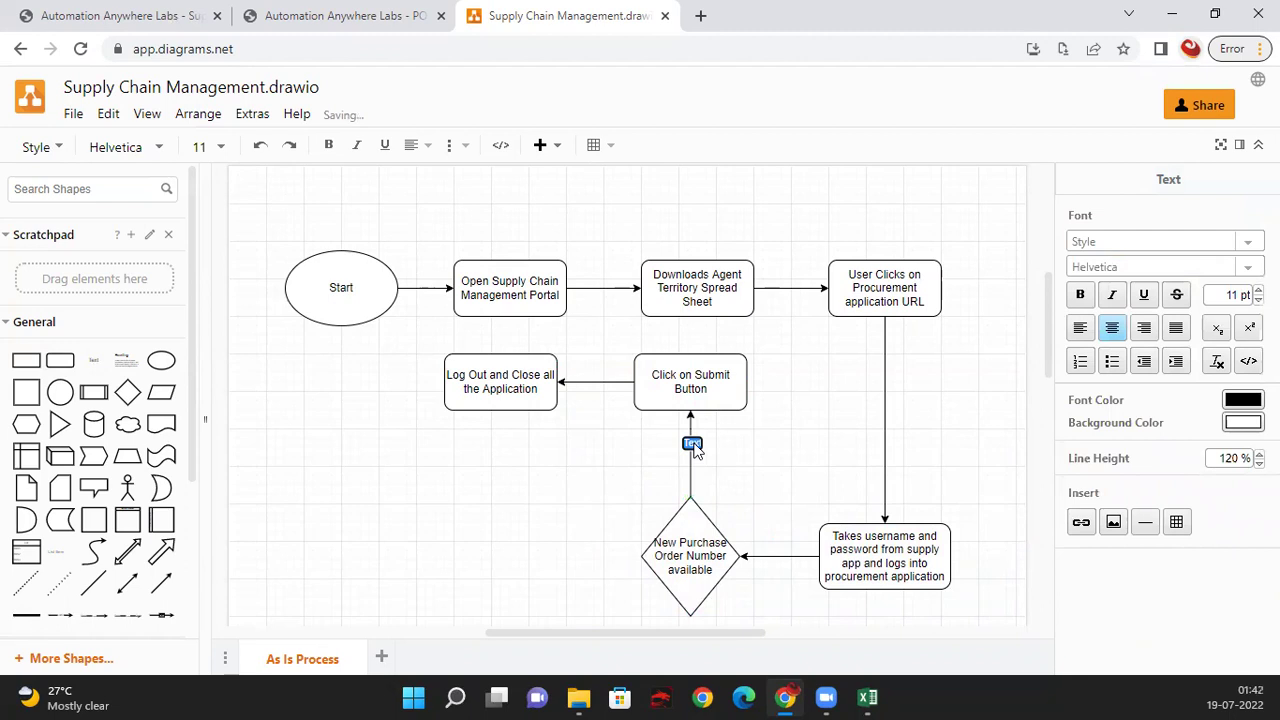
text(Y)
click(506, 499)
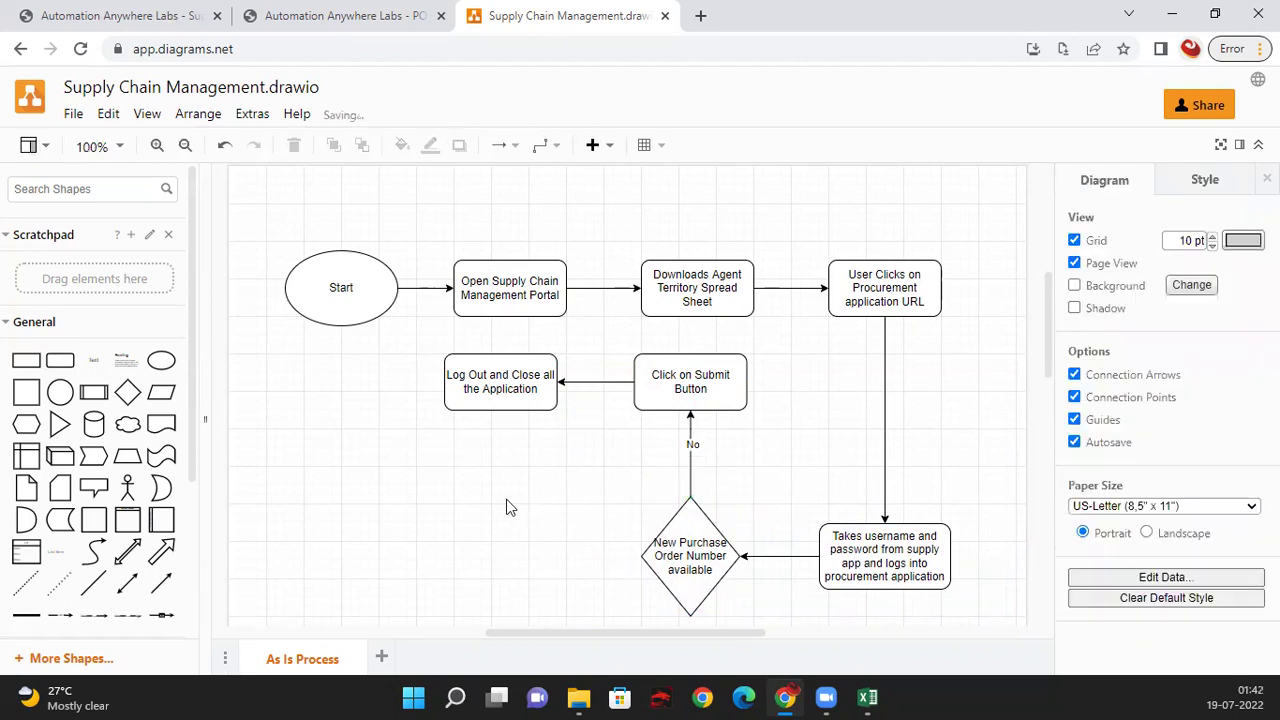
Step: Move the decision diamond and the login step together back up, shortening the "No" arrow to the submit step
drag(494, 476, 1008, 614)
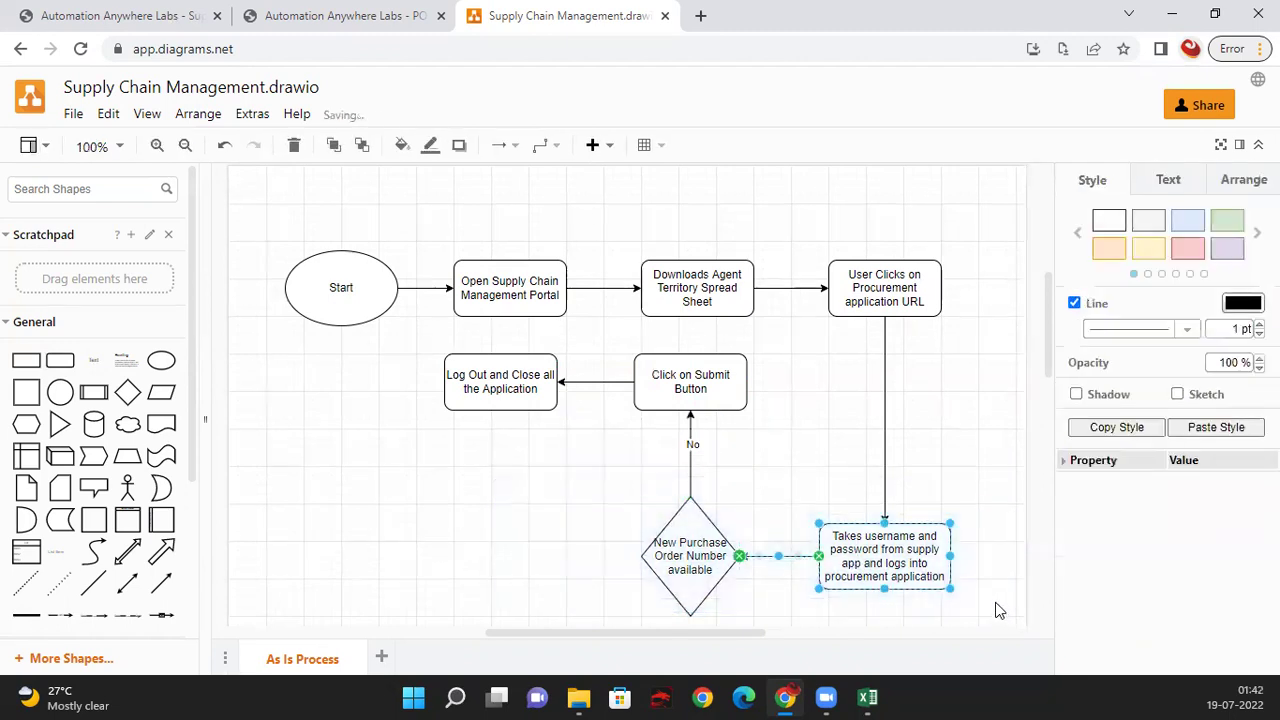
click(523, 465)
drag(490, 478, 1005, 625)
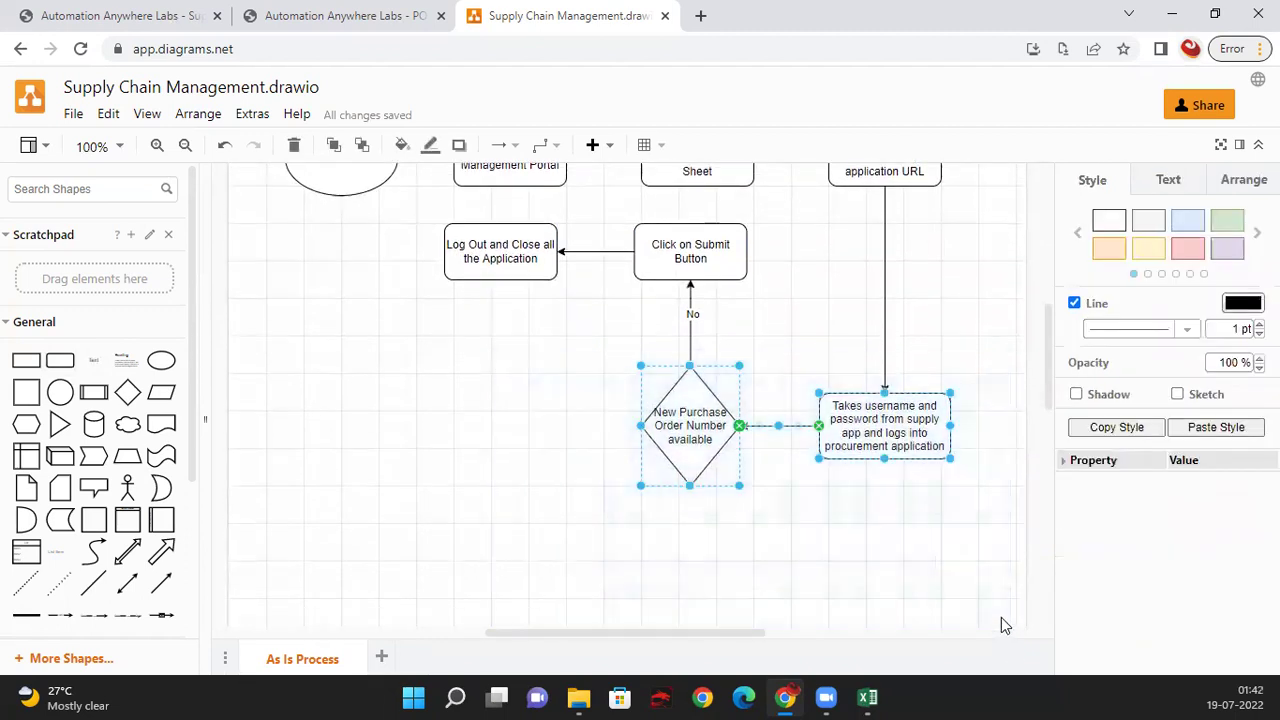
key(Up)
key(Up)
key(Up)
key(Up)
key(Up)
key(Up)
key(Up)
key(Up)
key(Up)
key(Up)
key(Up)
key(Up)
key(Up)
key(Up)
key(Up)
key(Up)
key(Up)
key(Up)
key(Up)
key(Up)
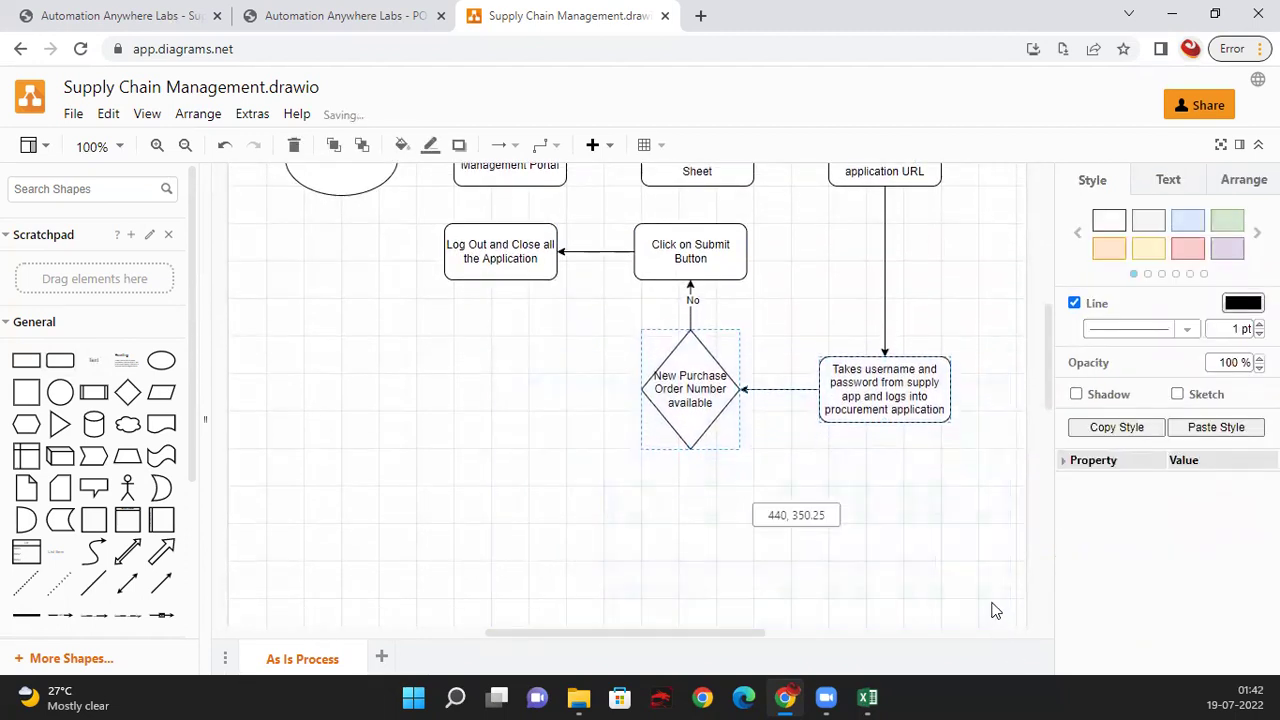
key(Up)
key(Up)
key(Up)
key(Up)
key(Up)
key(Up)
key(Up)
click(484, 476)
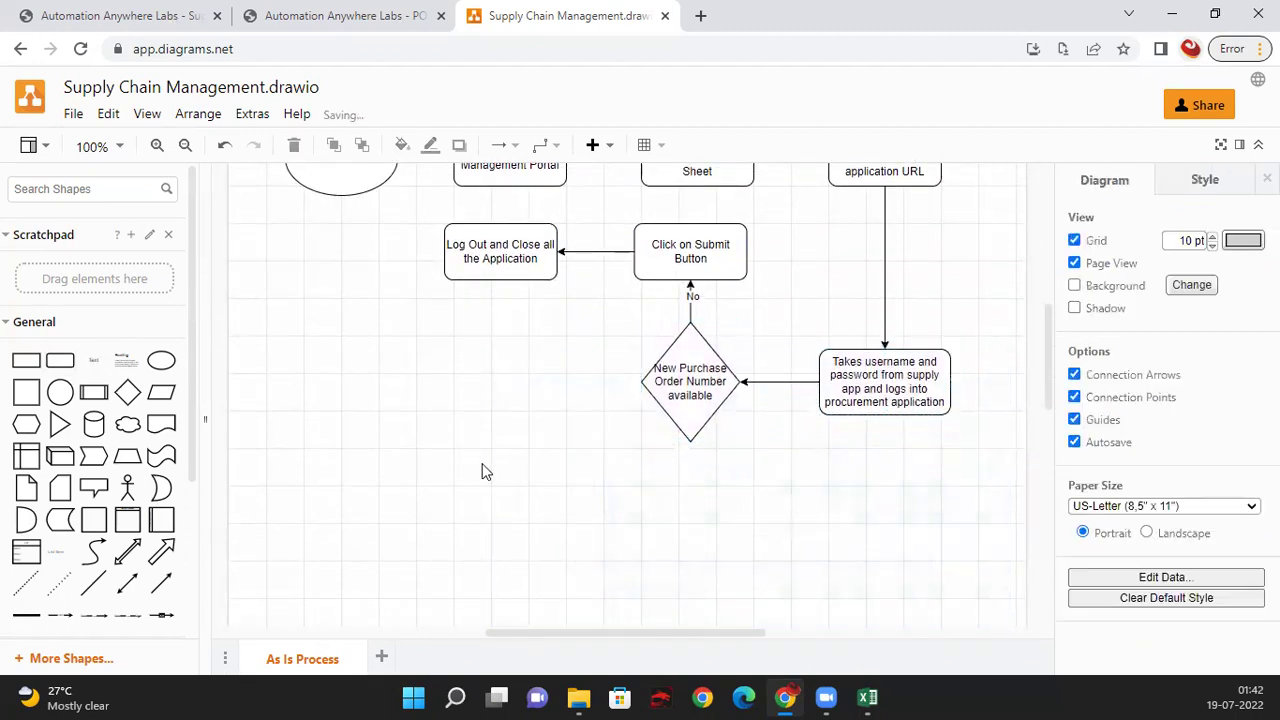
Step: Add a box "Search PO number in Procurement application" level with the decision diamond, under the log-out step, and connect the diamond to it with an arrow
scroll(482, 468, up, 2)
scroll(482, 448, down, 2)
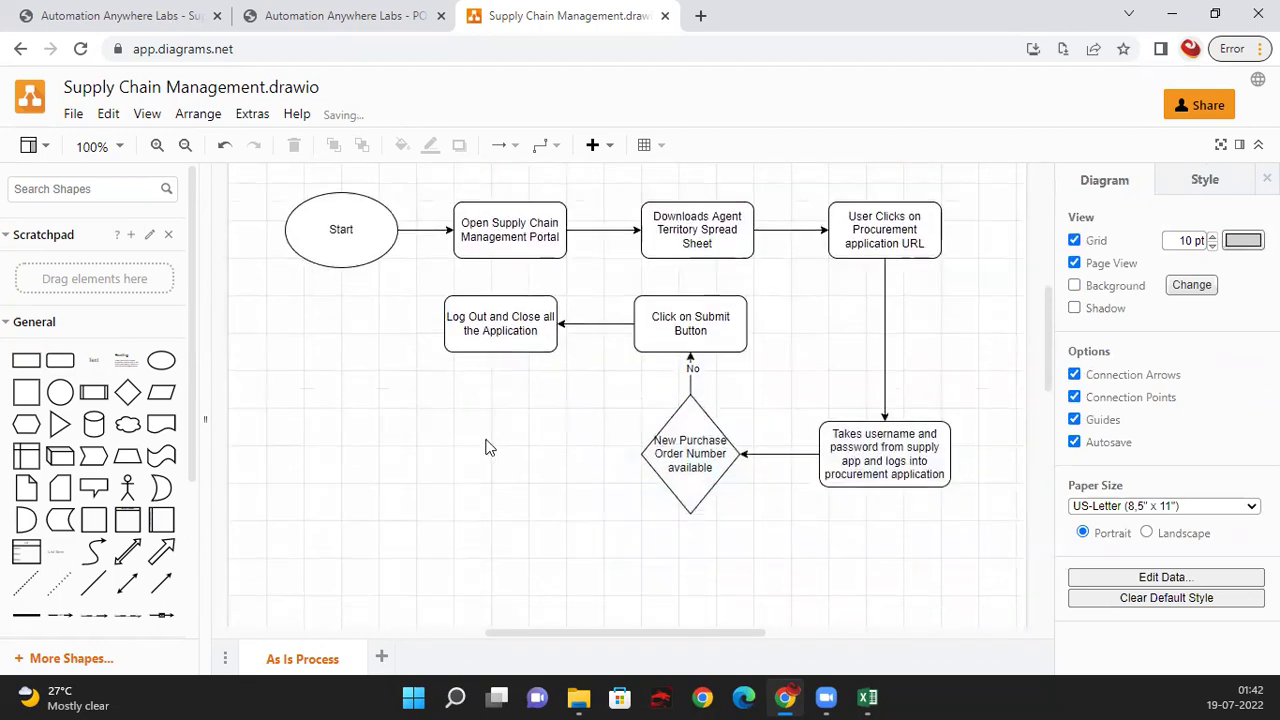
scroll(519, 443, up, 2)
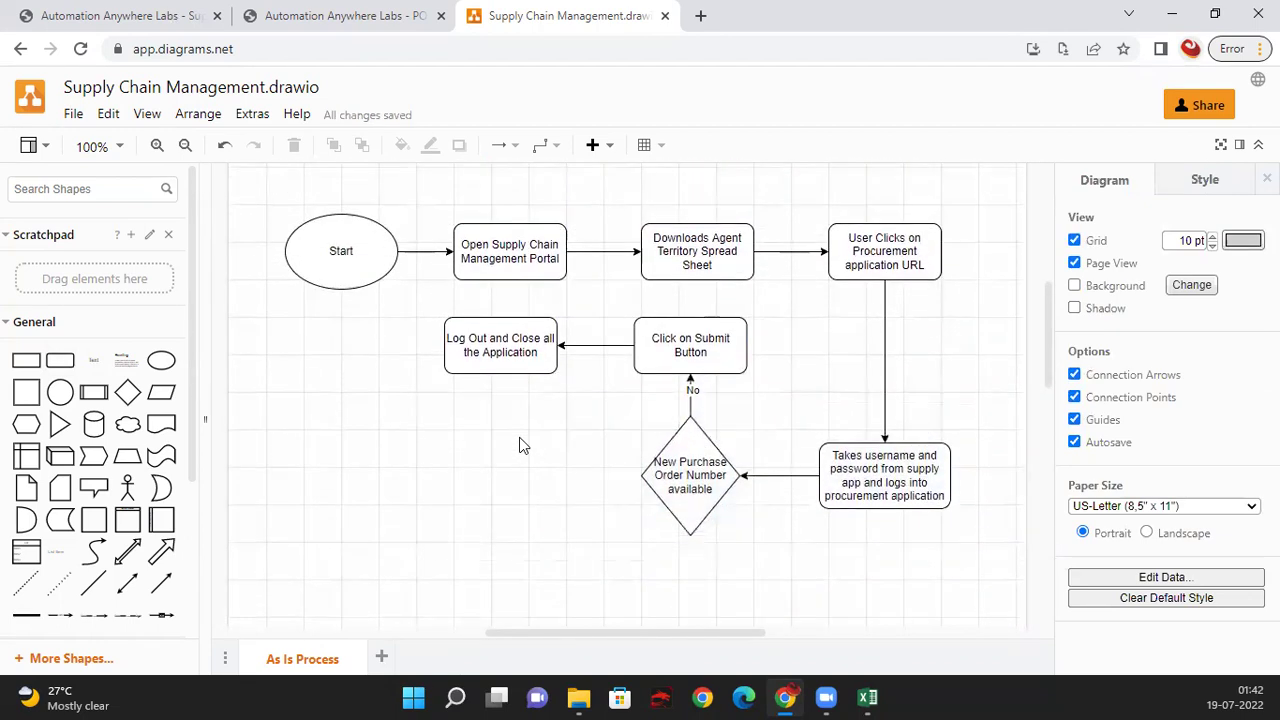
scroll(525, 440, down, 2)
drag(60, 360, 457, 363)
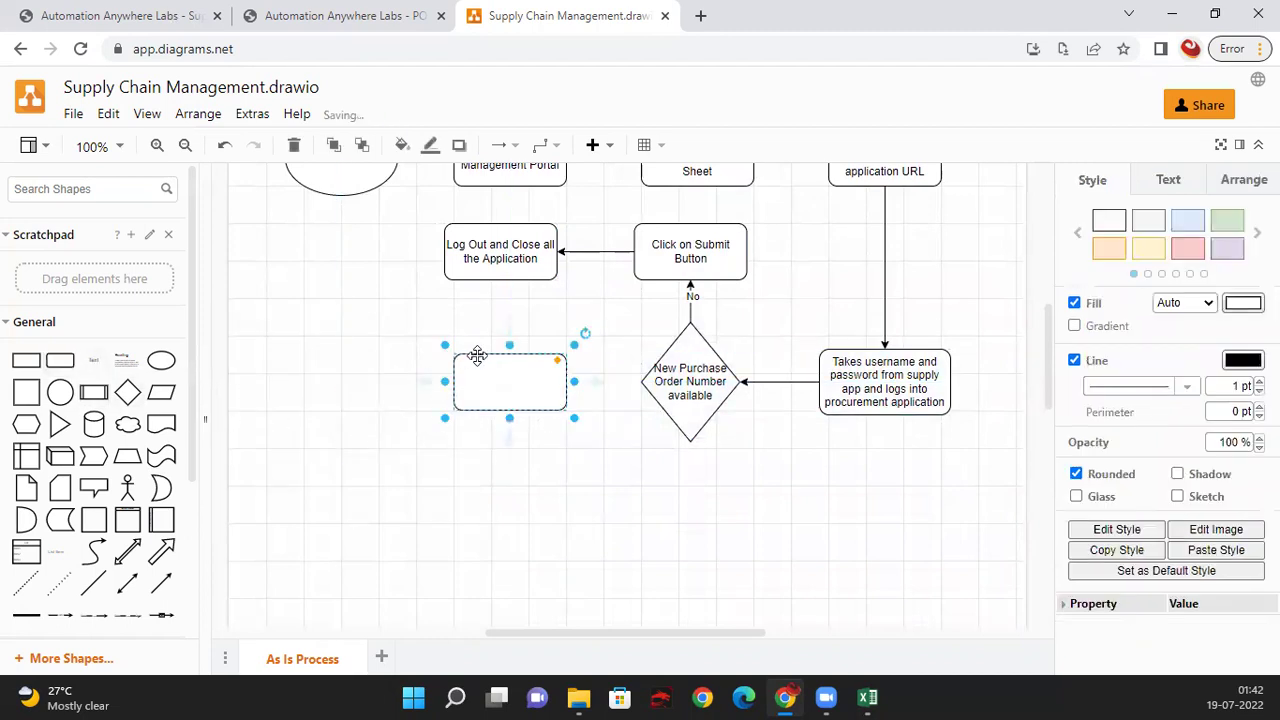
double_click(507, 378)
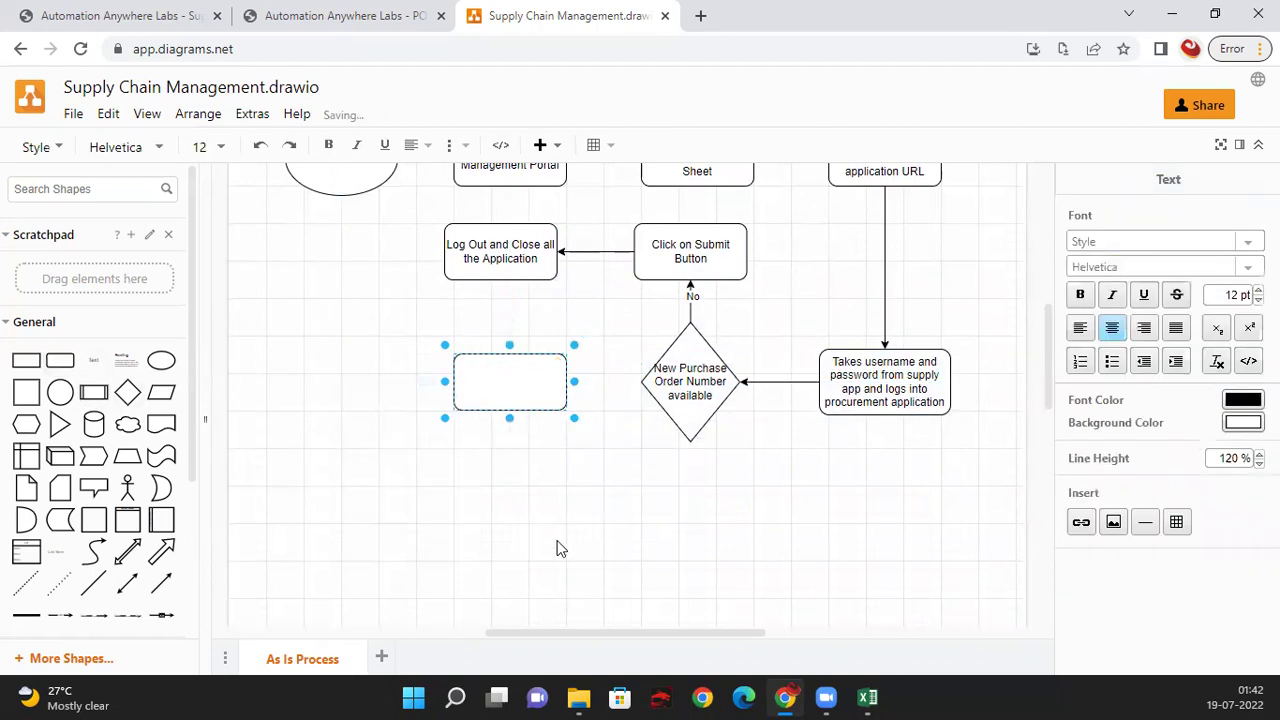
text(Search P)
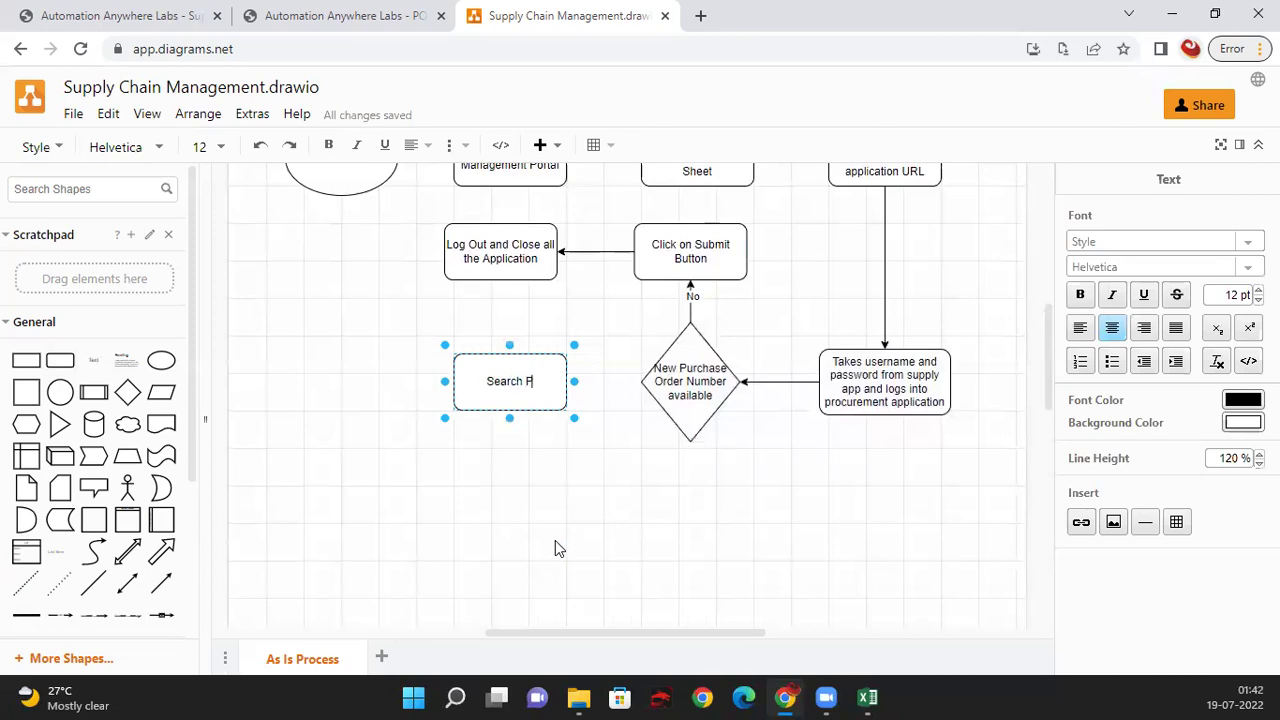
text(O number in Proc)
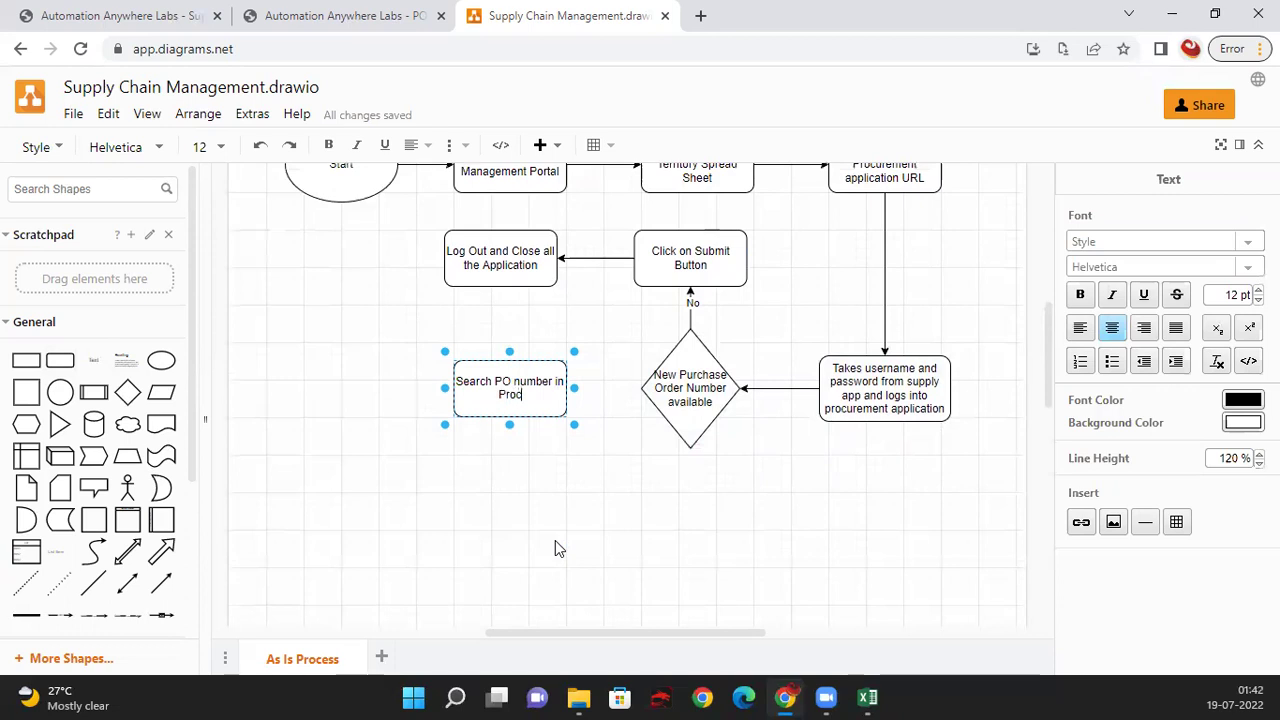
text(urement application)
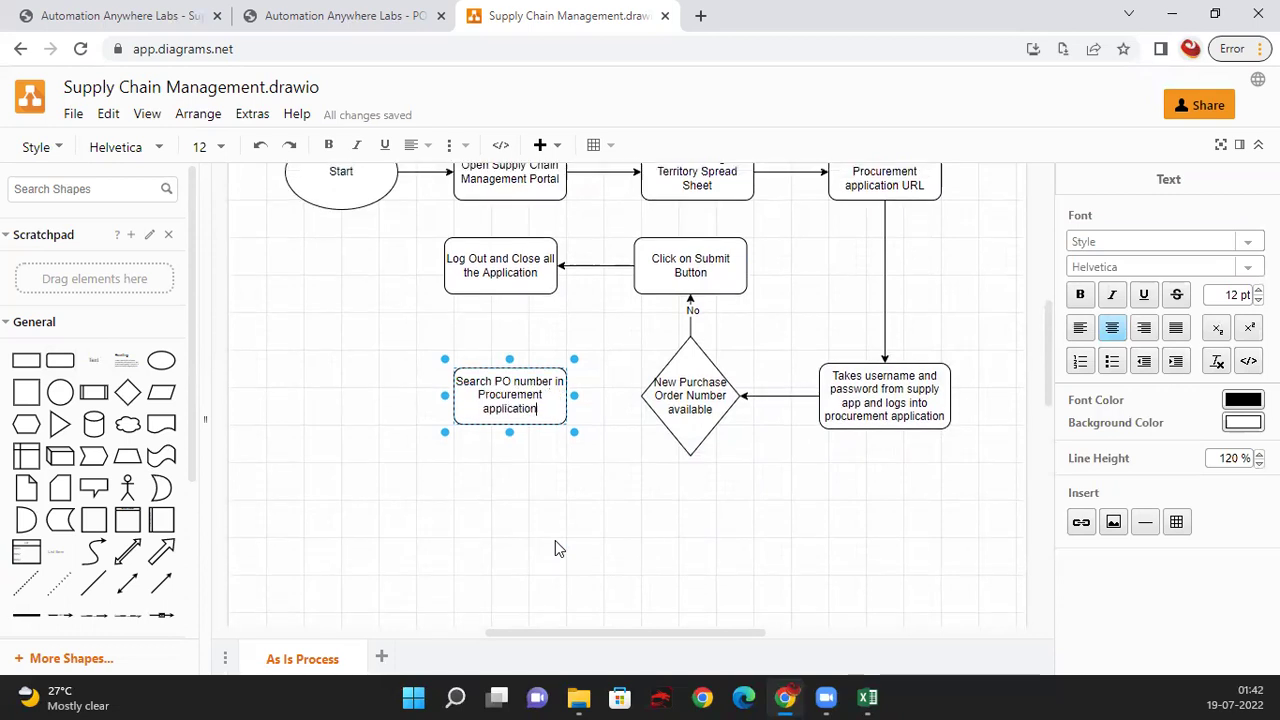
click(555, 542)
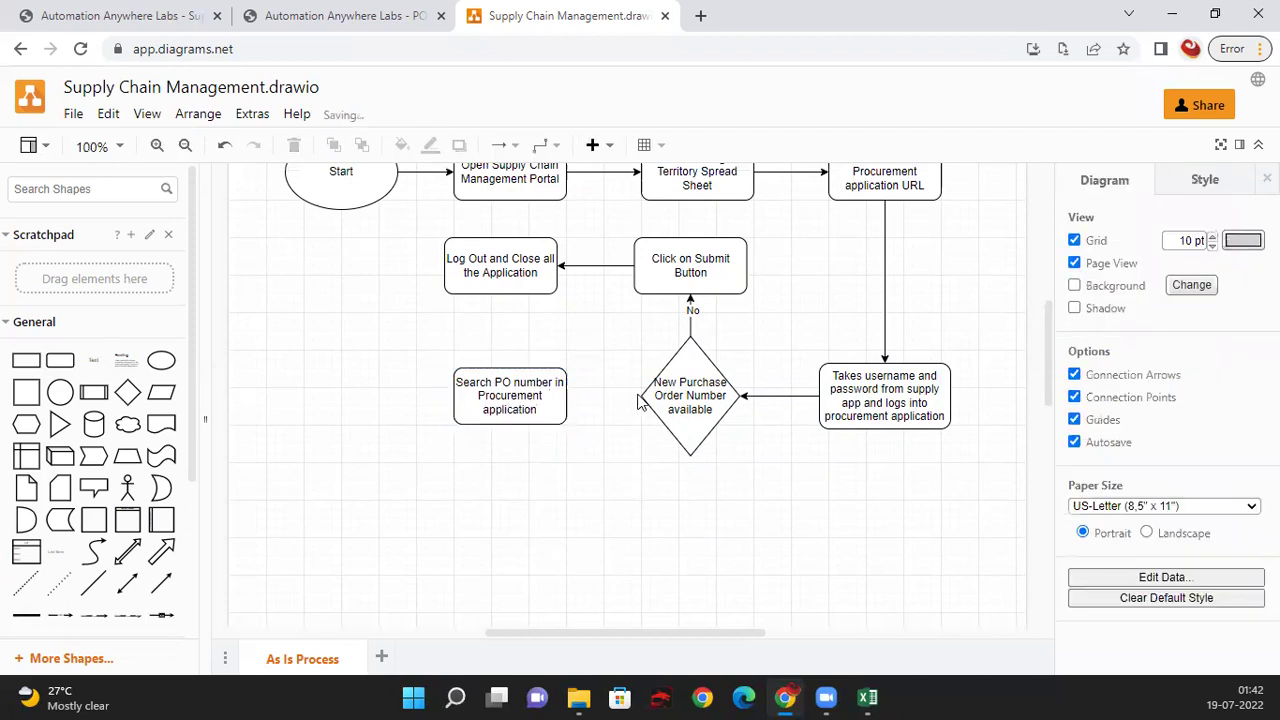
drag(641, 394, 562, 392)
click(365, 389)
Step: Check the supply chain challenge page, search Procurement Anywhere for its first purchase order number to review the order details, and return to the diagram
click(125, 15)
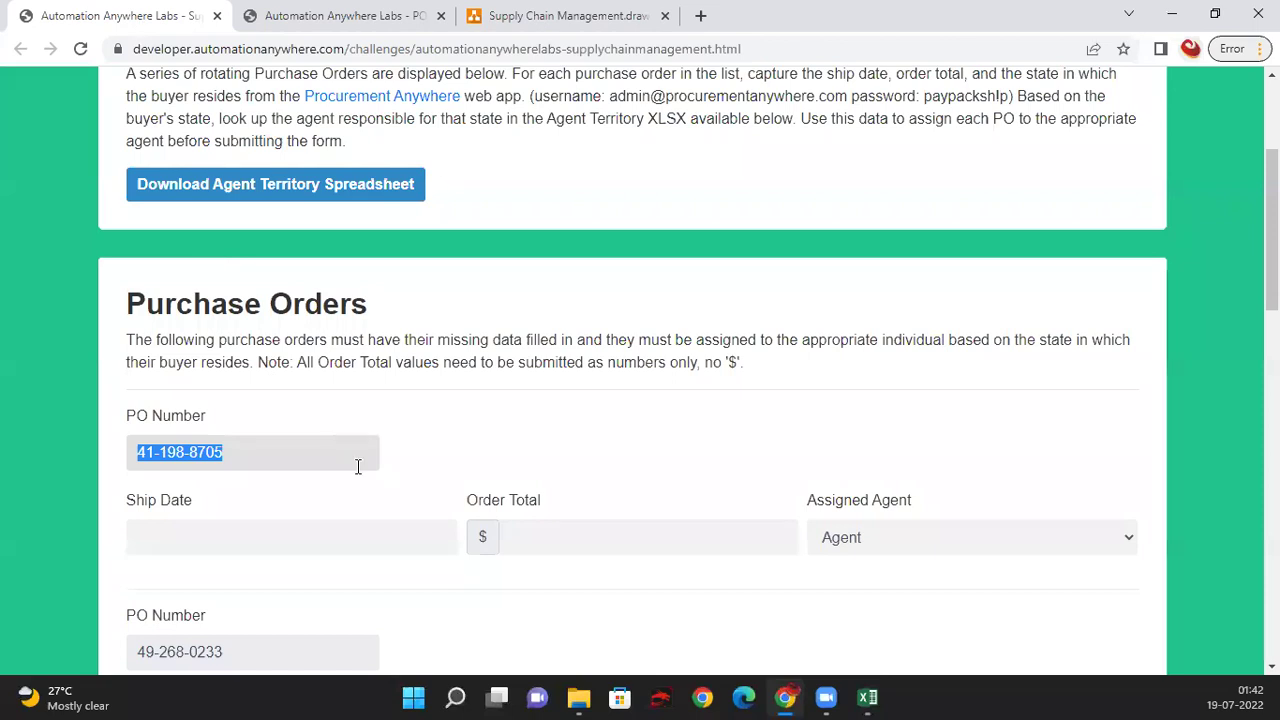
click(341, 16)
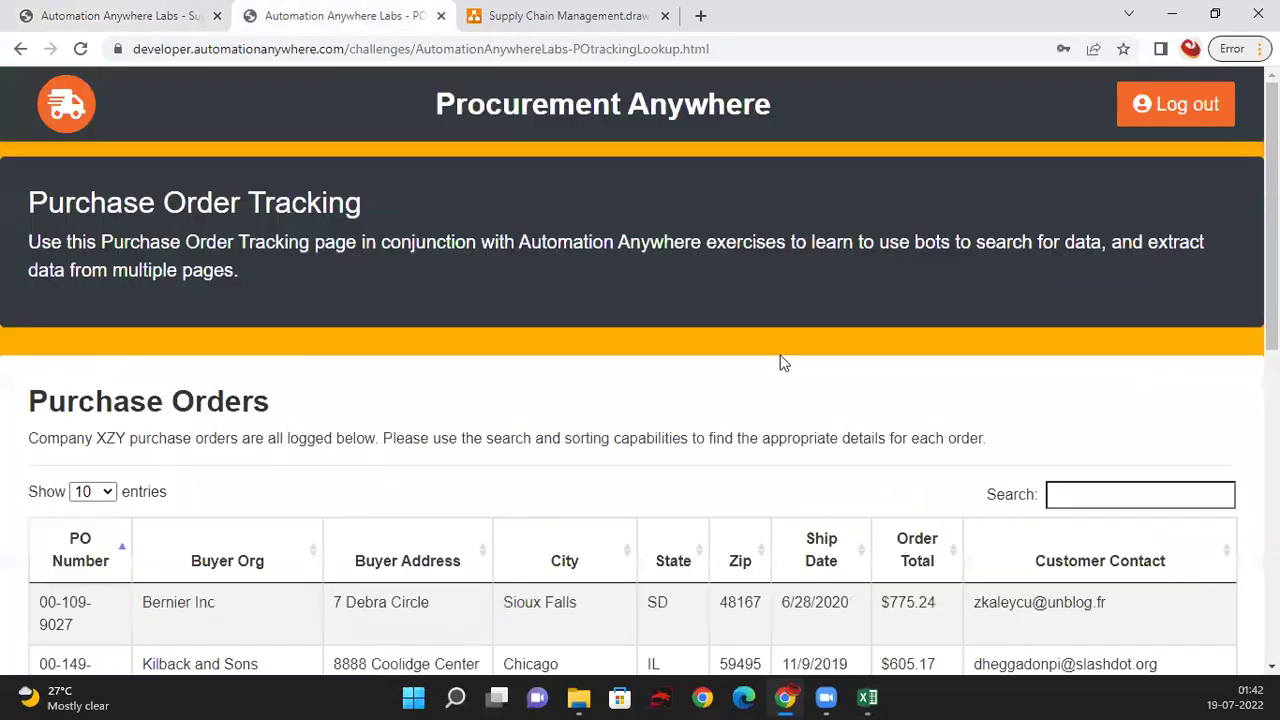
click(1097, 494)
text(41-198-8705)
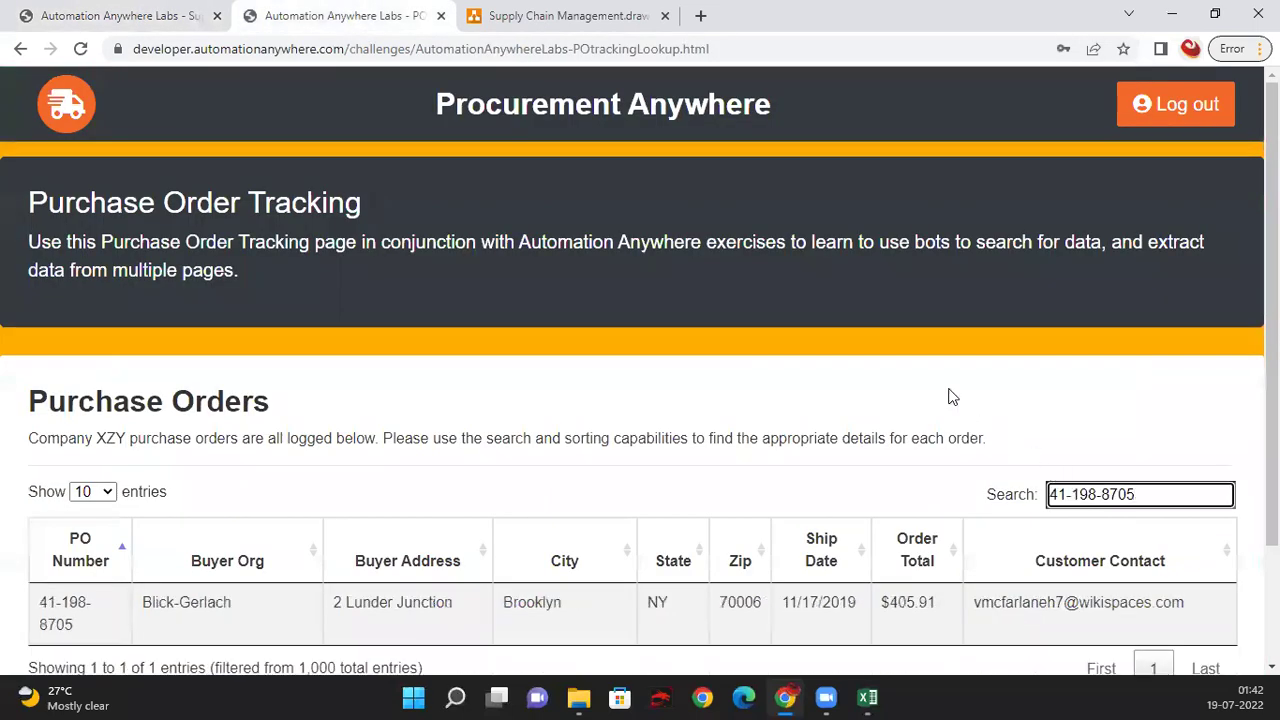
scroll(740, 420, down, 3)
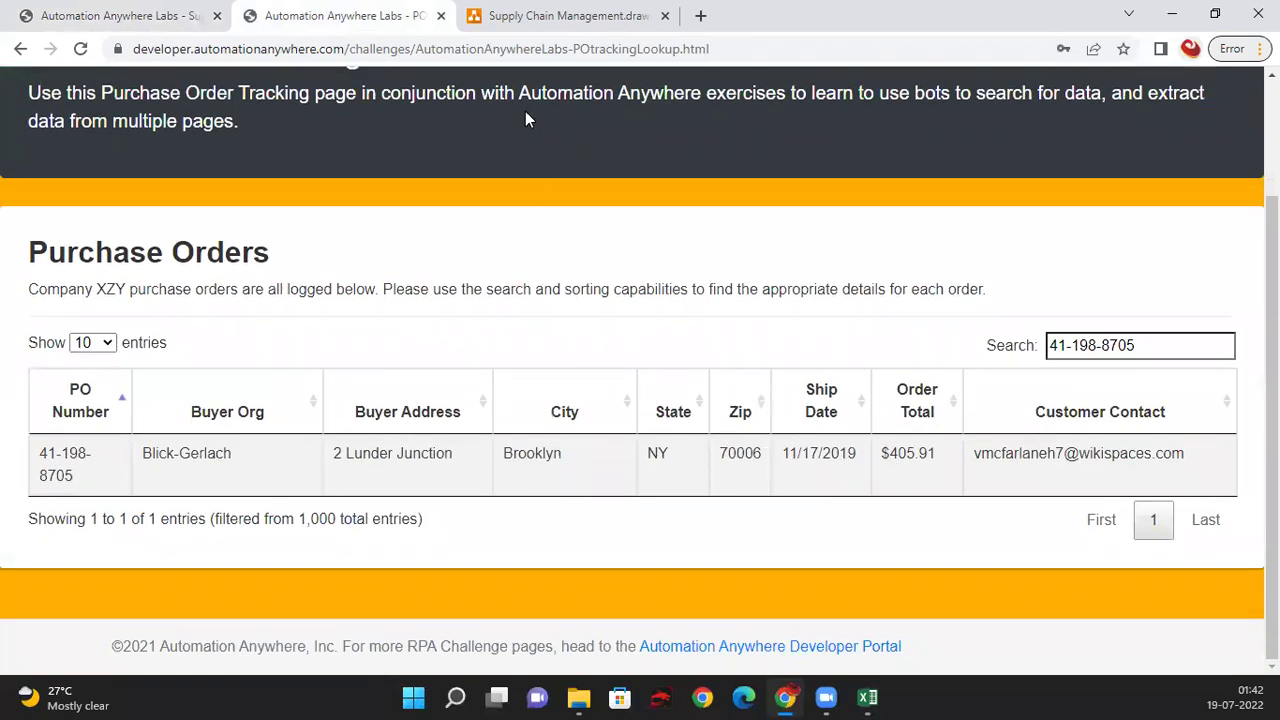
click(579, 17)
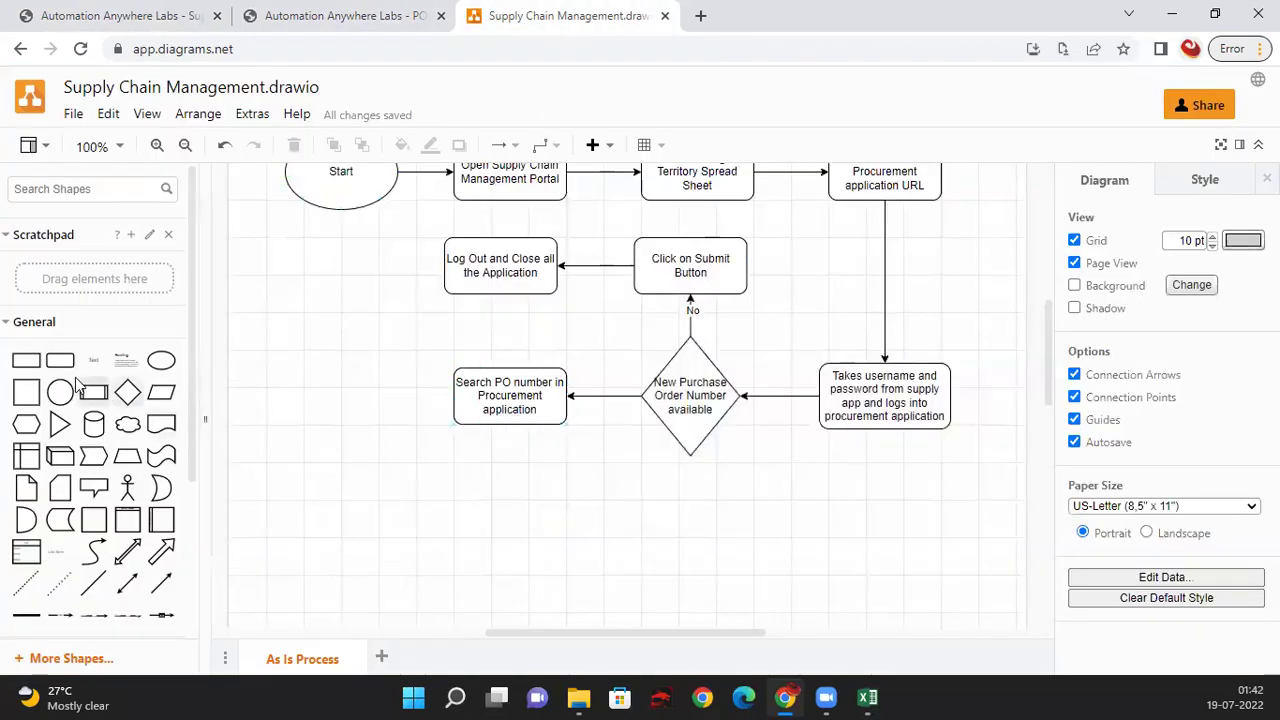
Step: Add a rounded box "Capture Ship date, Order total and state" beside the PO search step and connect the search step to it with an arrow
drag(476, 400, 326, 391)
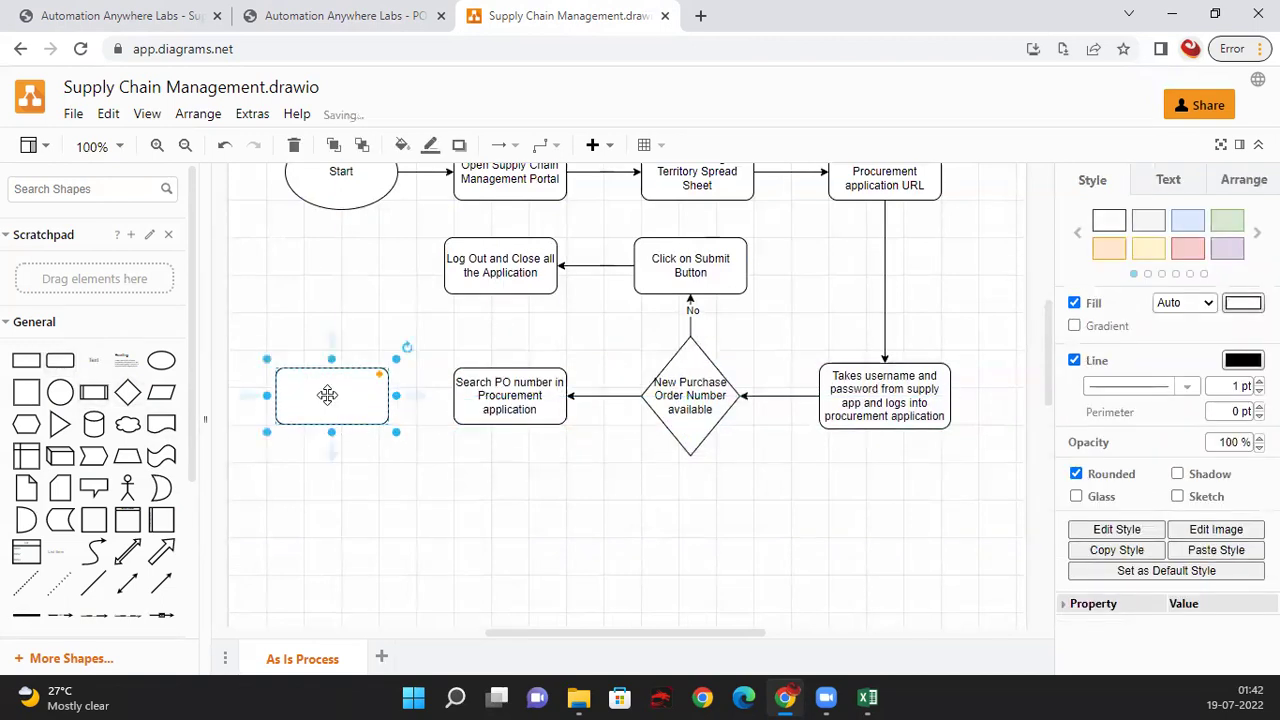
key(F2)
text(Ex)
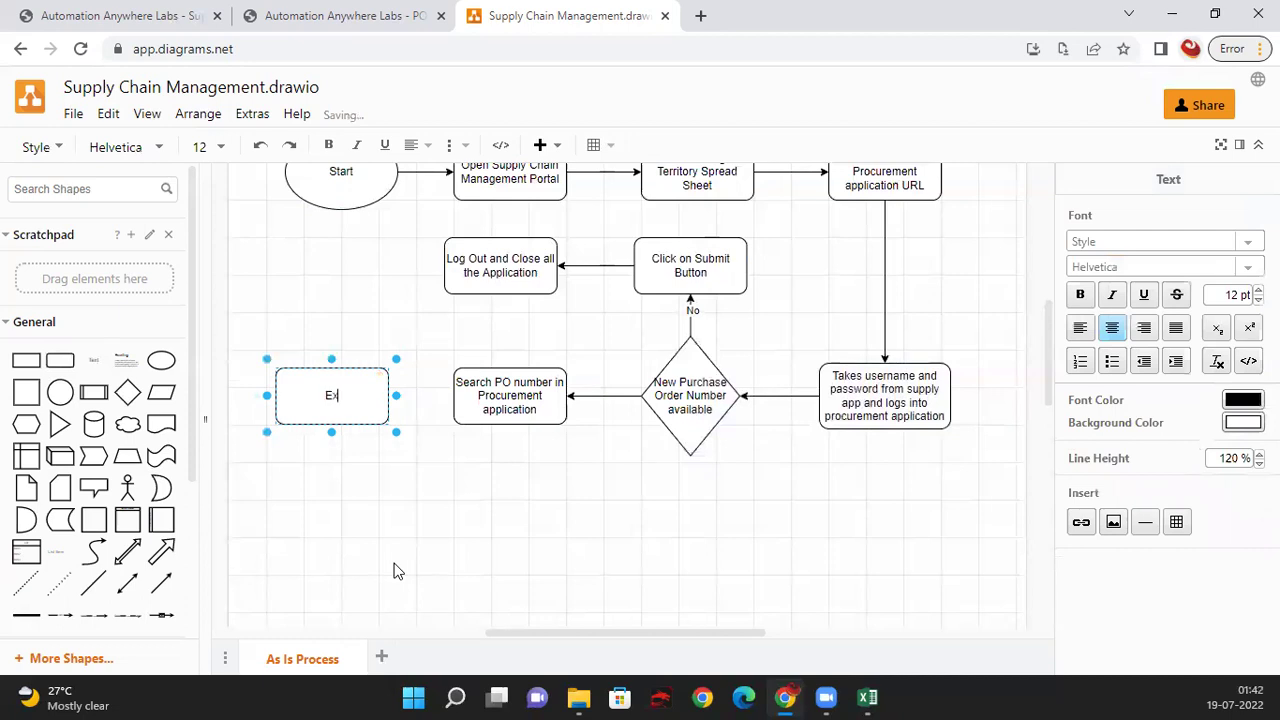
text(tur)
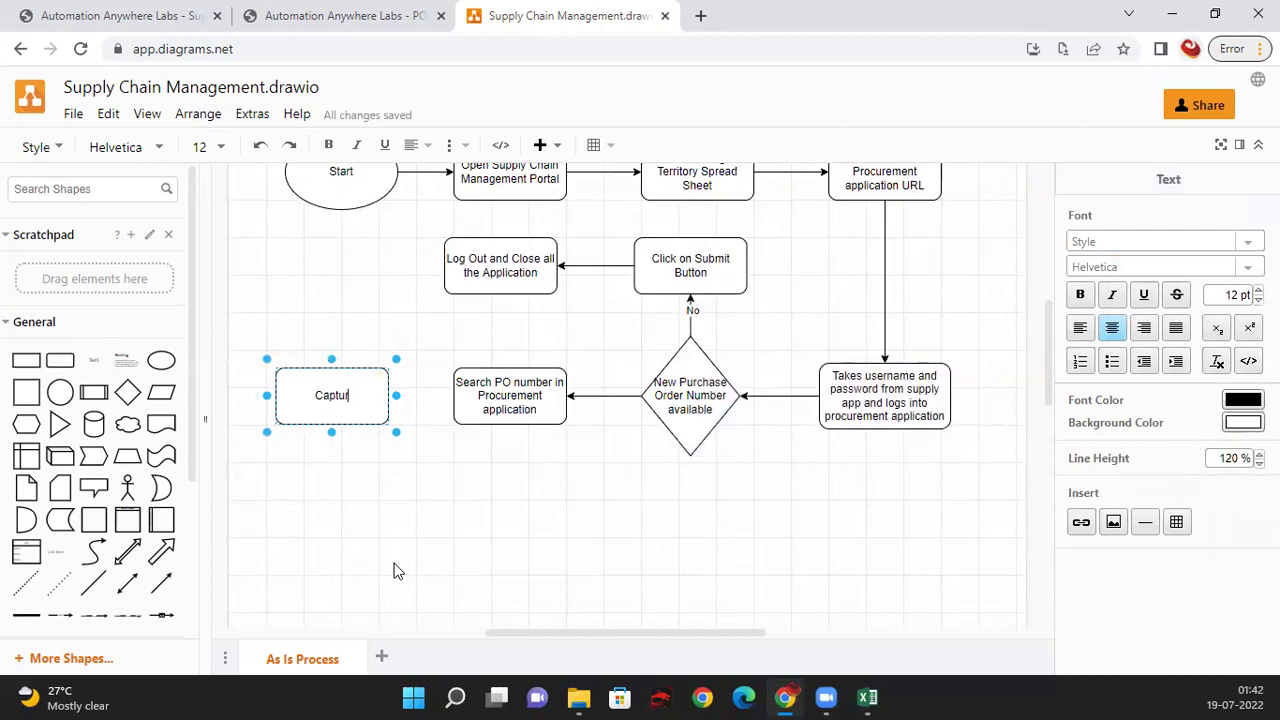
text(Ship date, Ord)
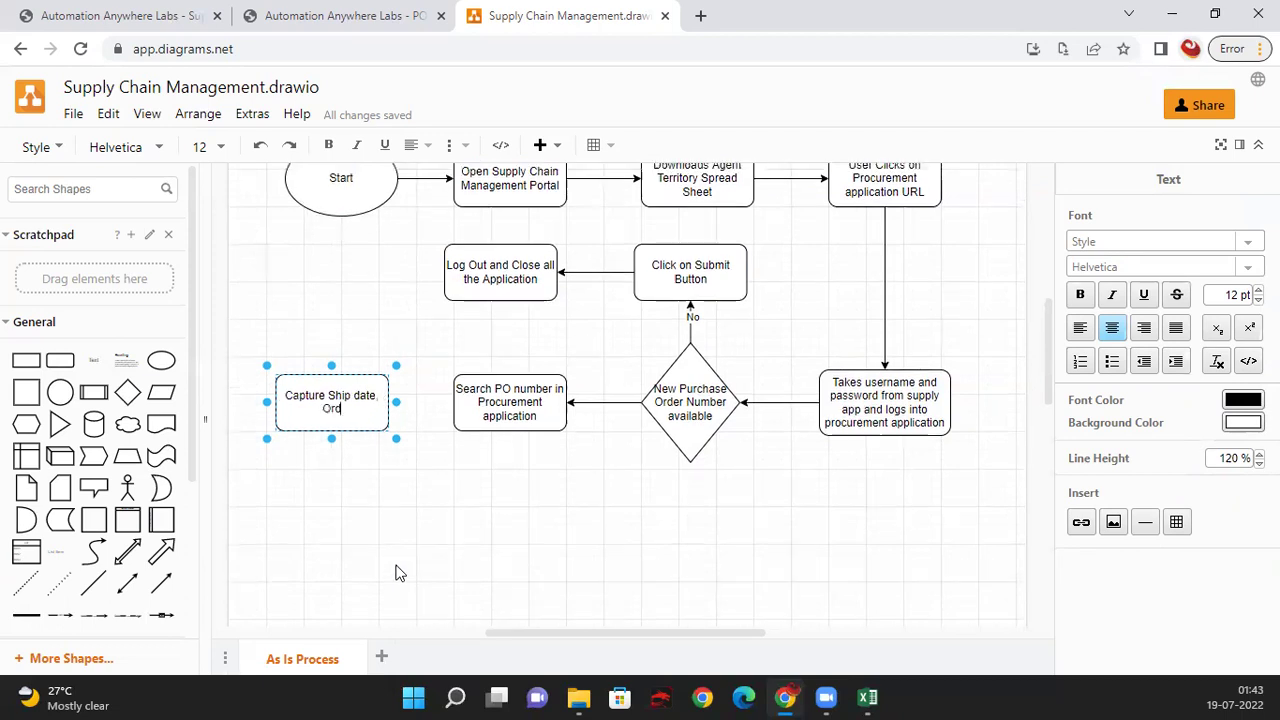
text(er total)
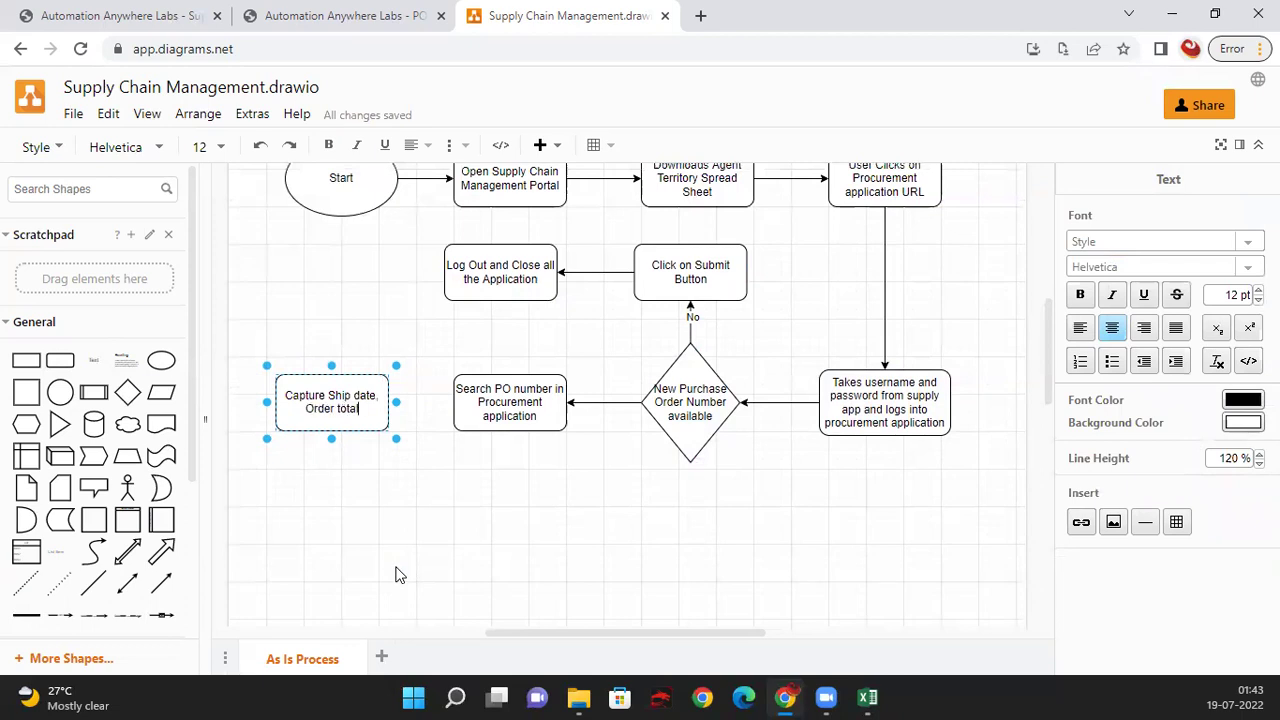
text( abd state)
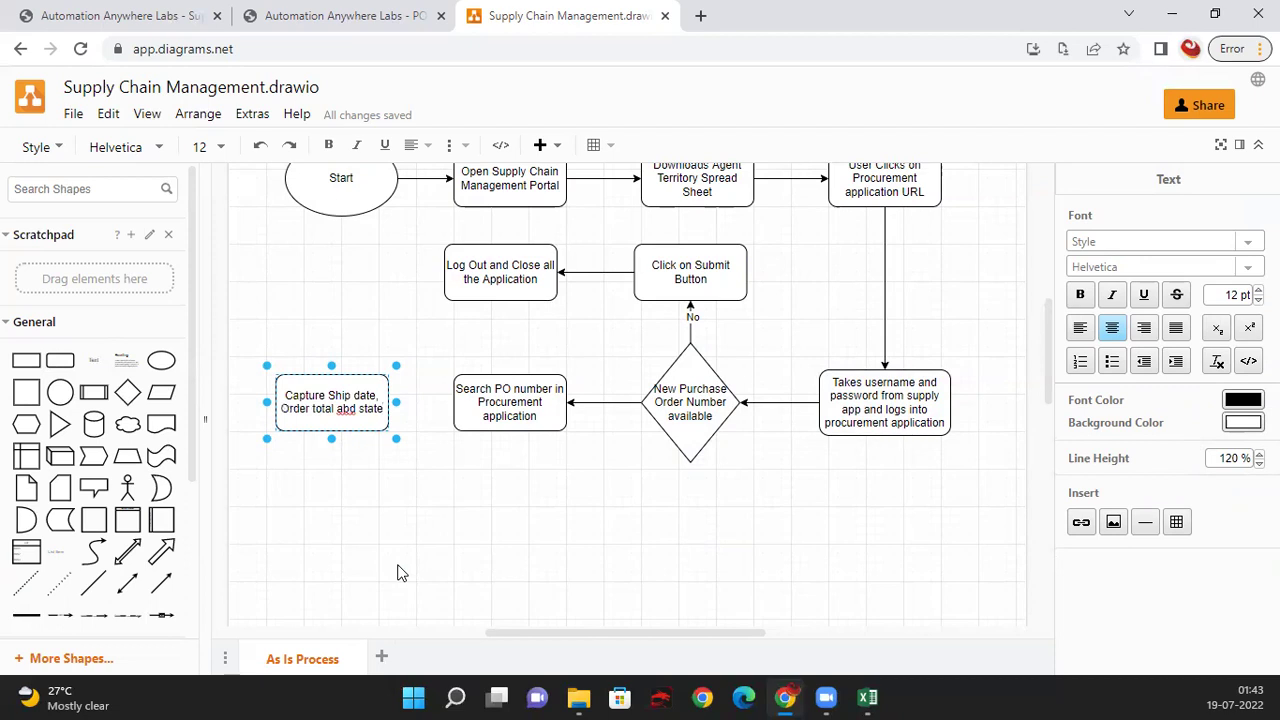
key(Left)
key(Left)
key(Left)
key(Left)
key(Left)
key(Left)
key(Left)
key(BackSpace)
text(n)
click(433, 556)
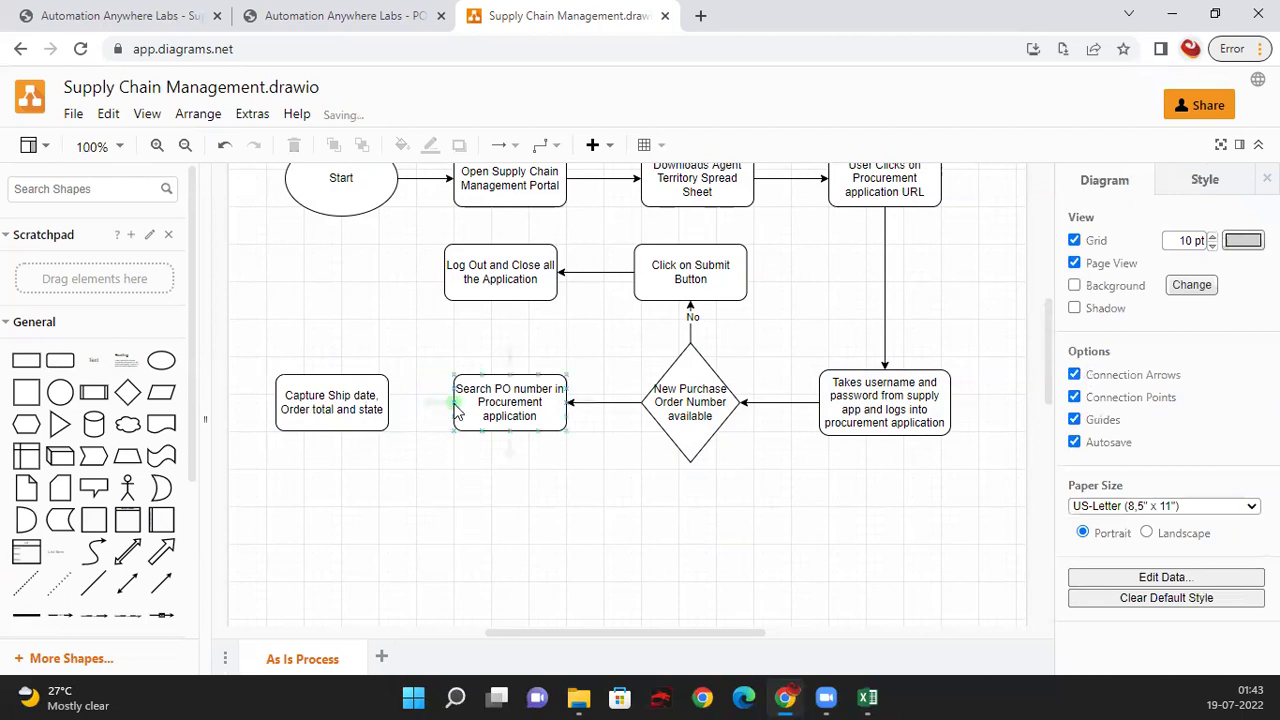
drag(455, 410, 389, 404)
click(546, 543)
Step: Add a rounded box "Get Agent name from Agent territory spreadsheet" under the capture step and connect the capture step to it with an arrow
scroll(308, 452, down, 1)
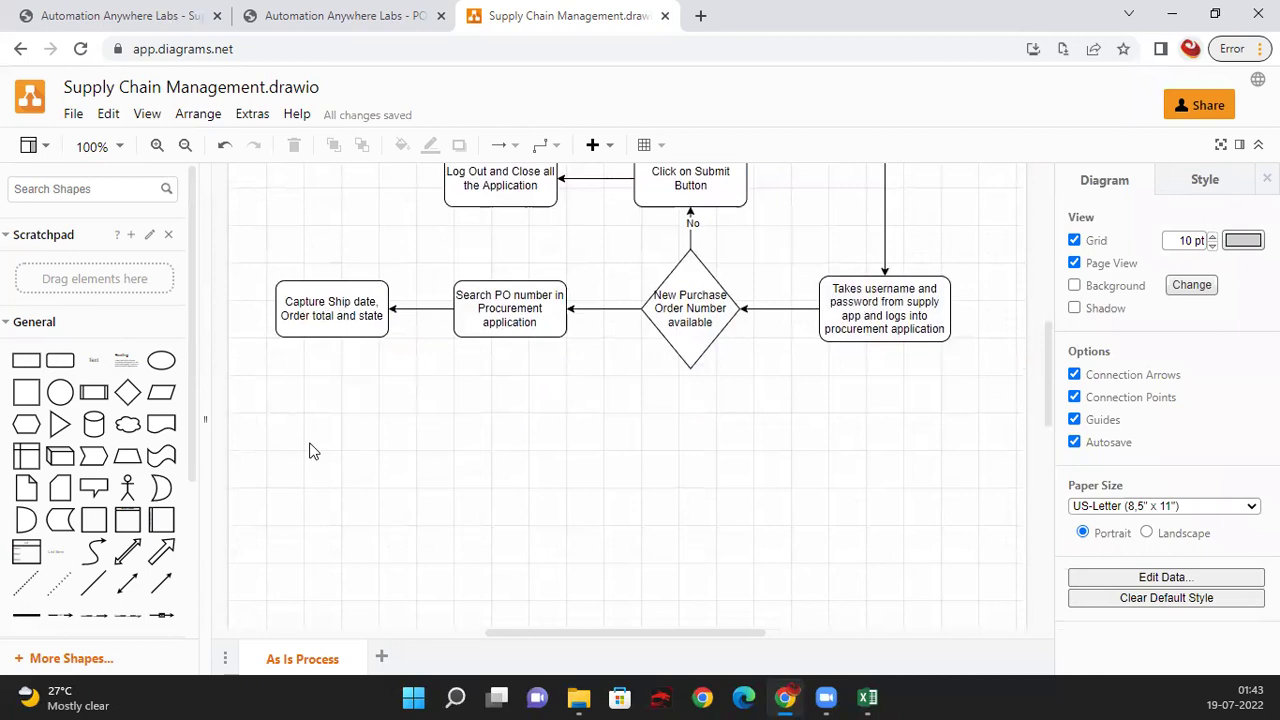
scroll(313, 449, up, 3)
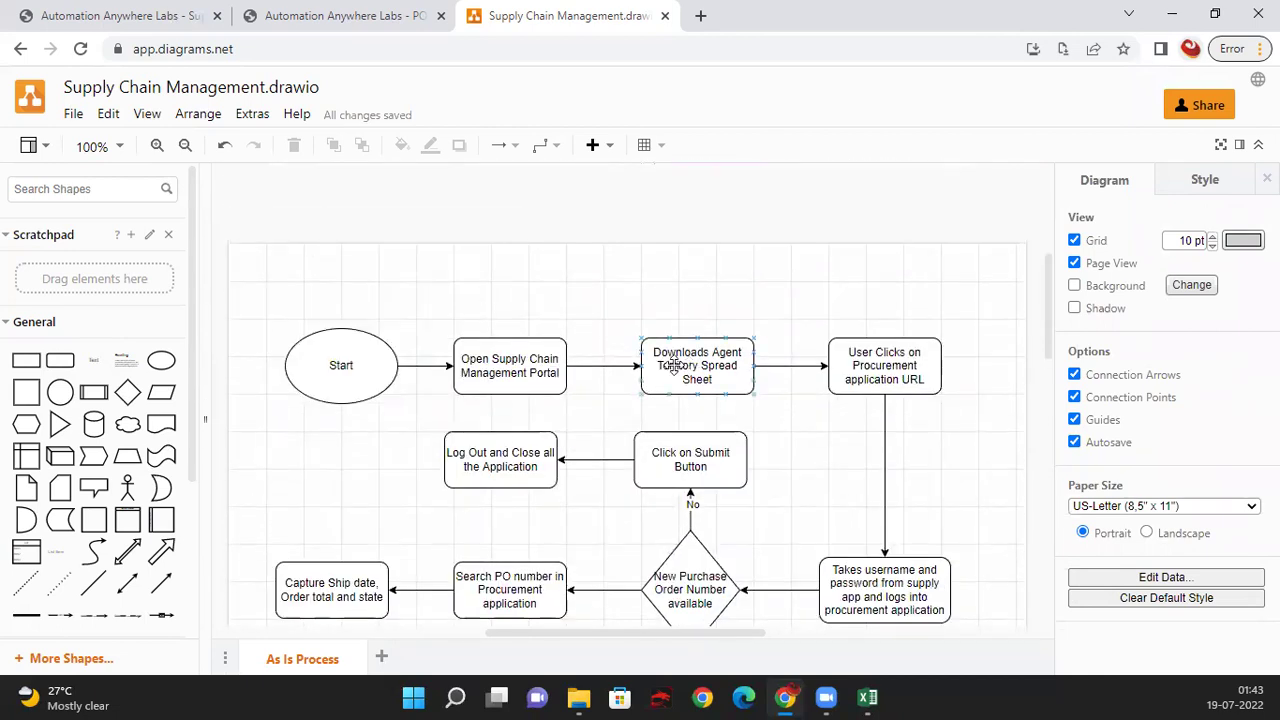
scroll(418, 401, down, 1)
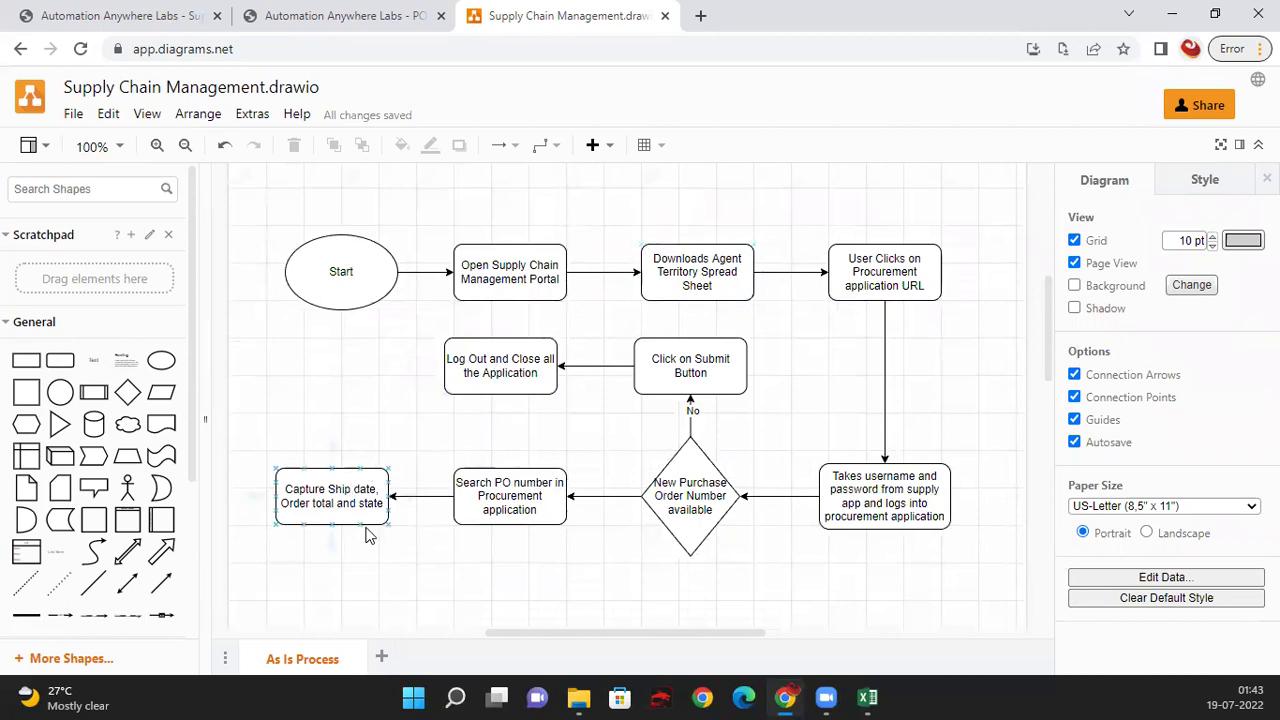
scroll(298, 474, down, 1)
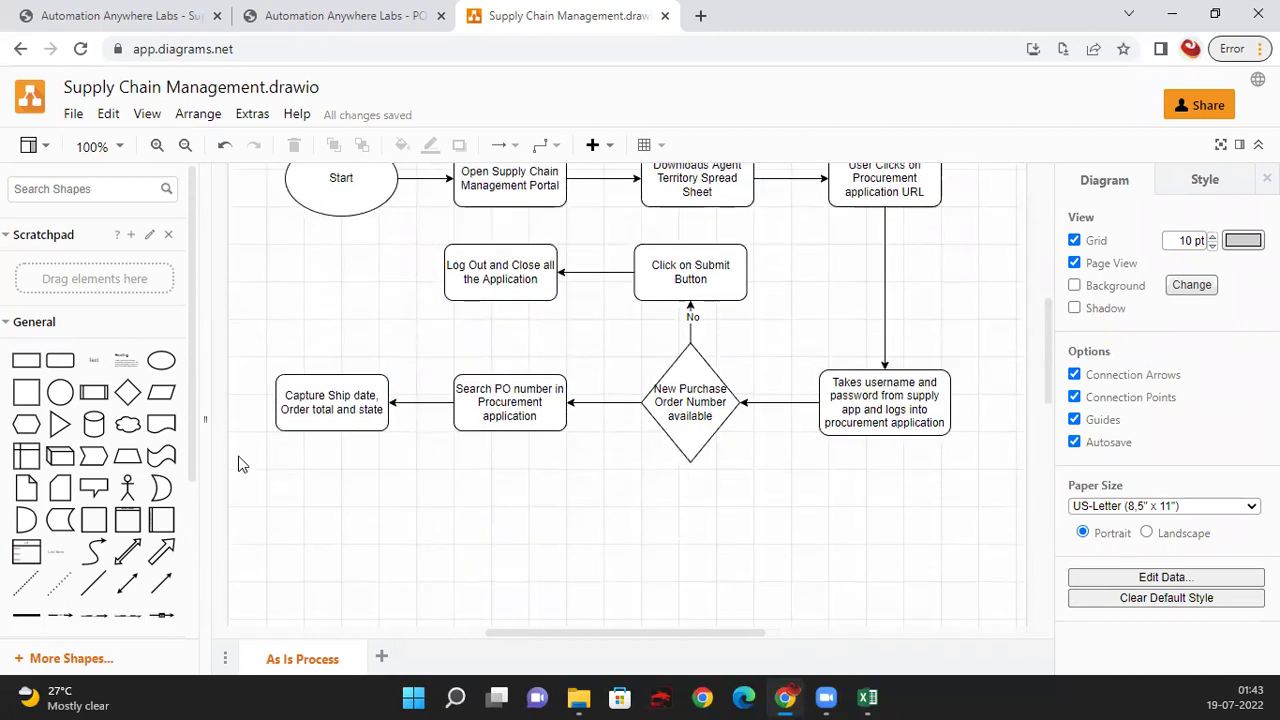
click(60, 360)
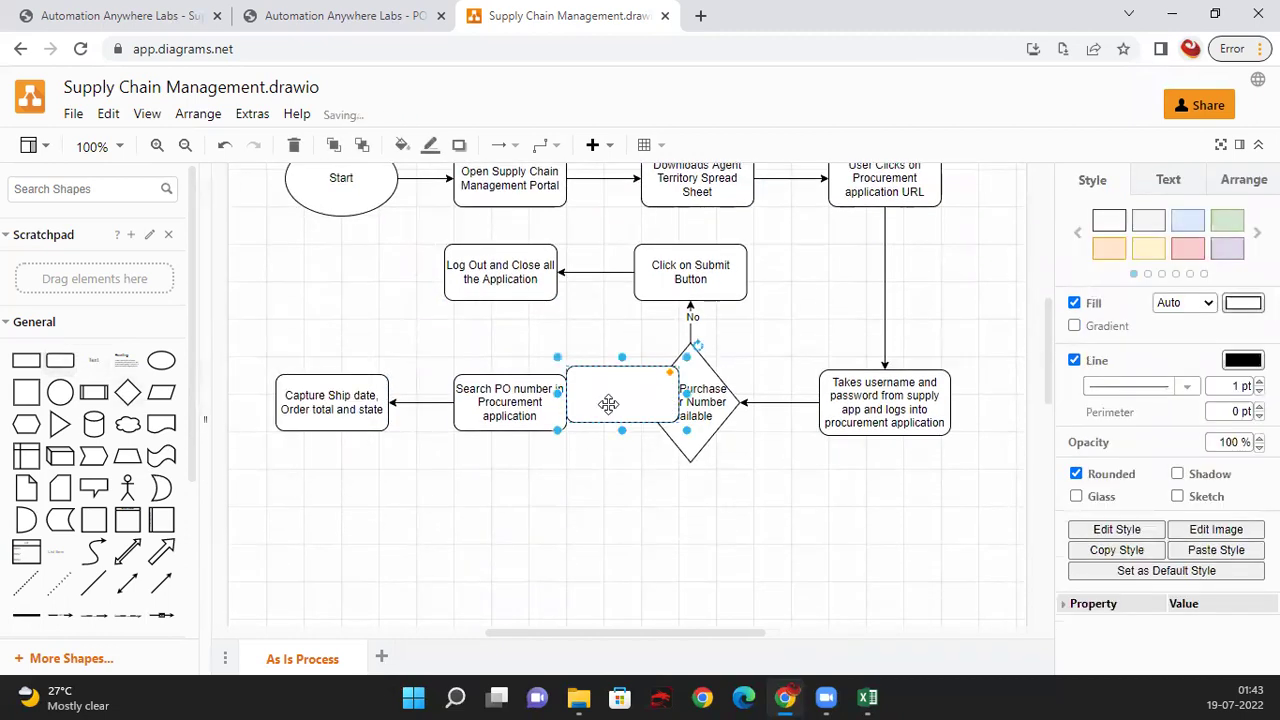
drag(612, 400, 328, 506)
double_click(328, 506)
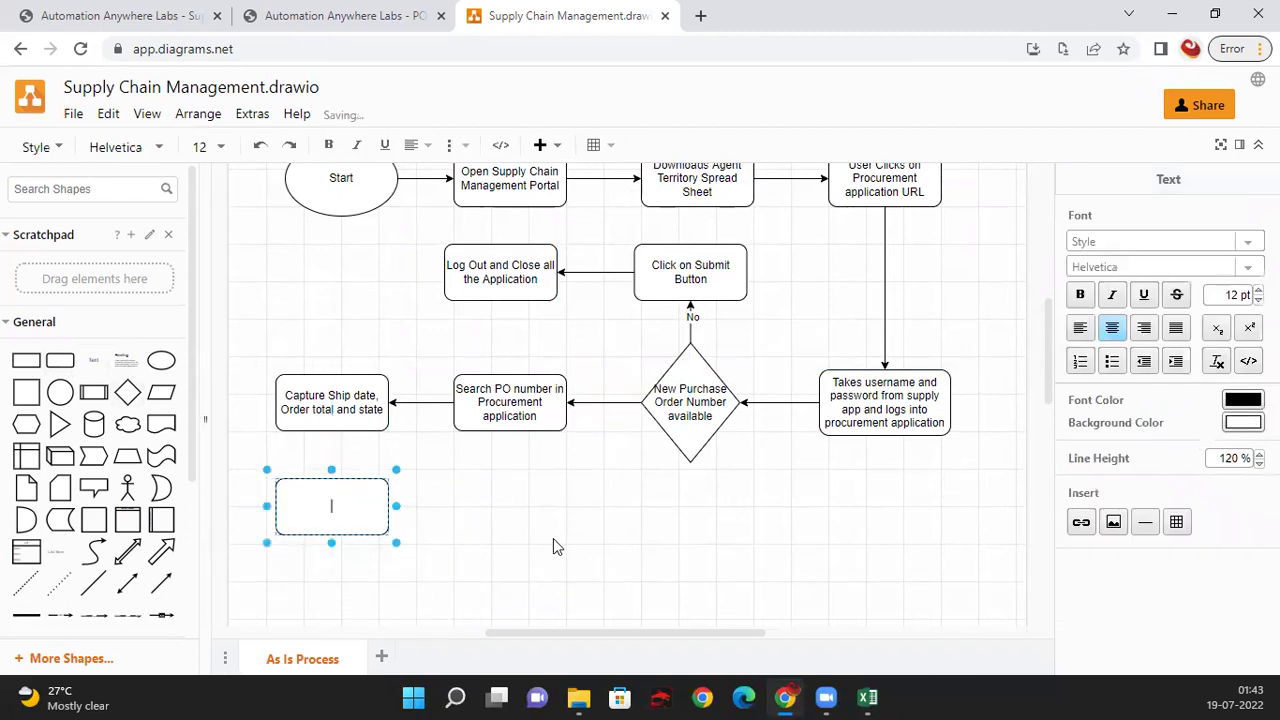
text(Get Agent n)
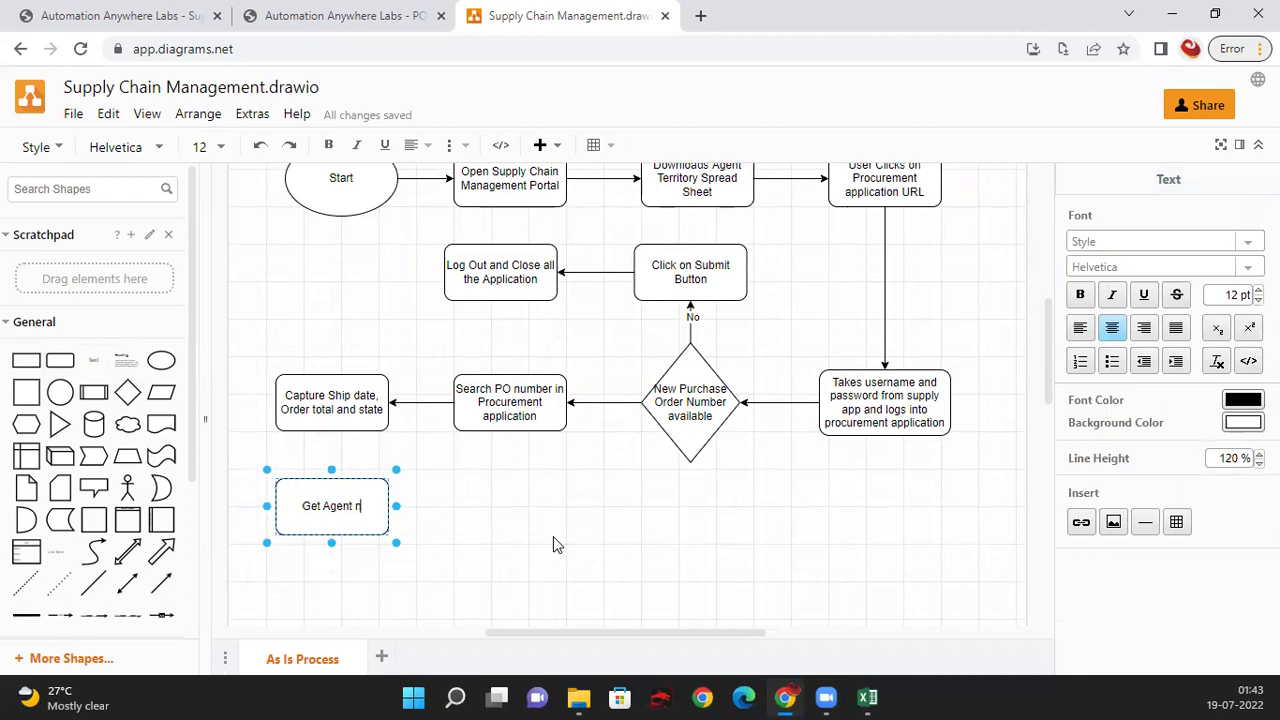
text(ame from)
text(Ag)
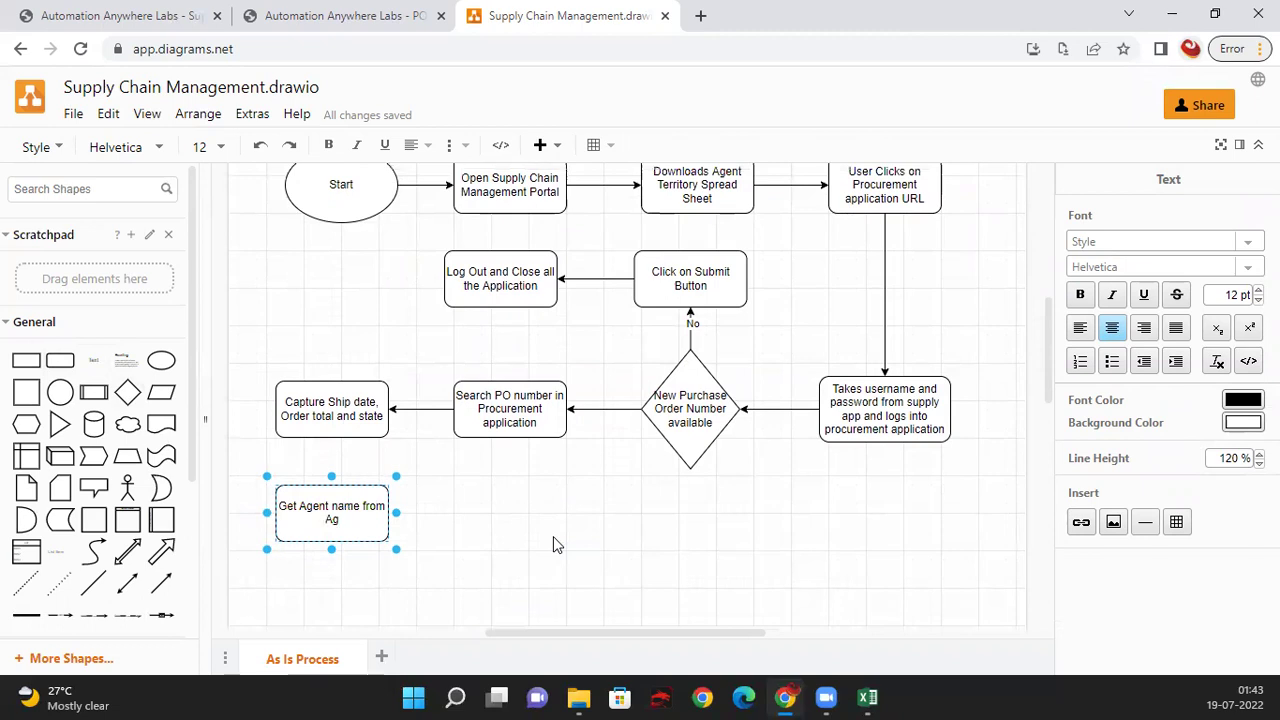
text(ent te)
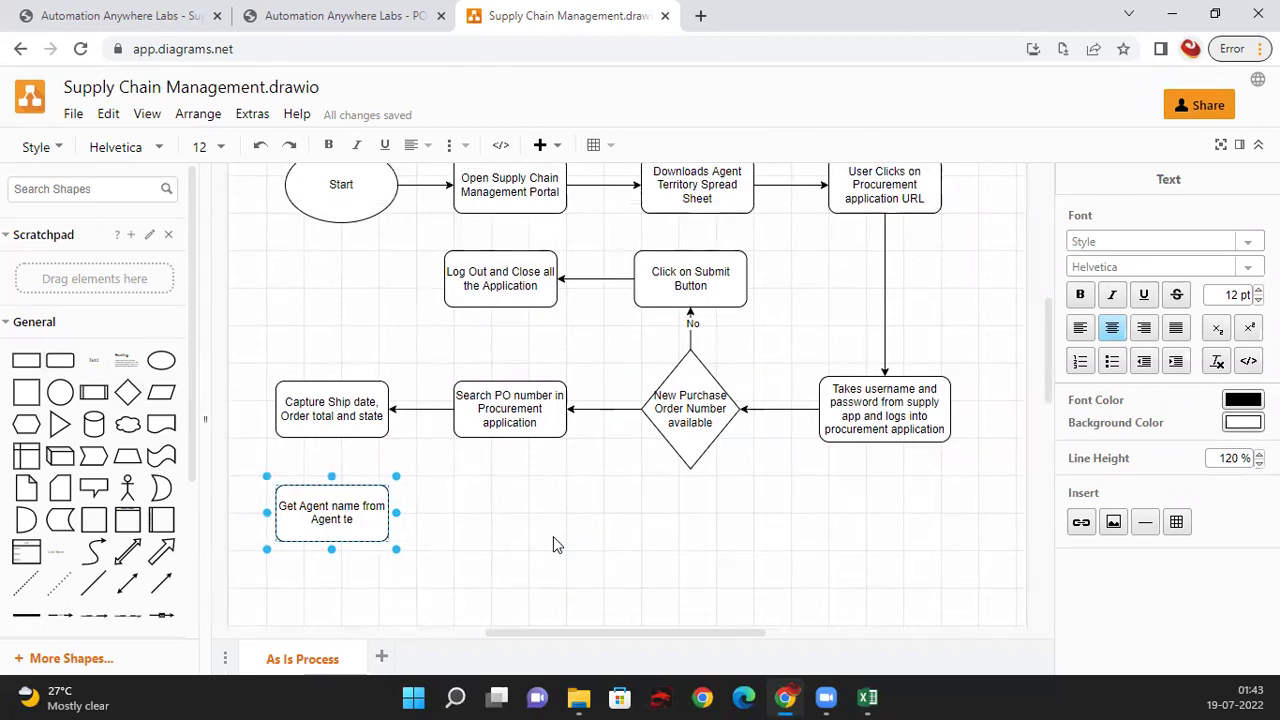
text(rritory spreadsheet)
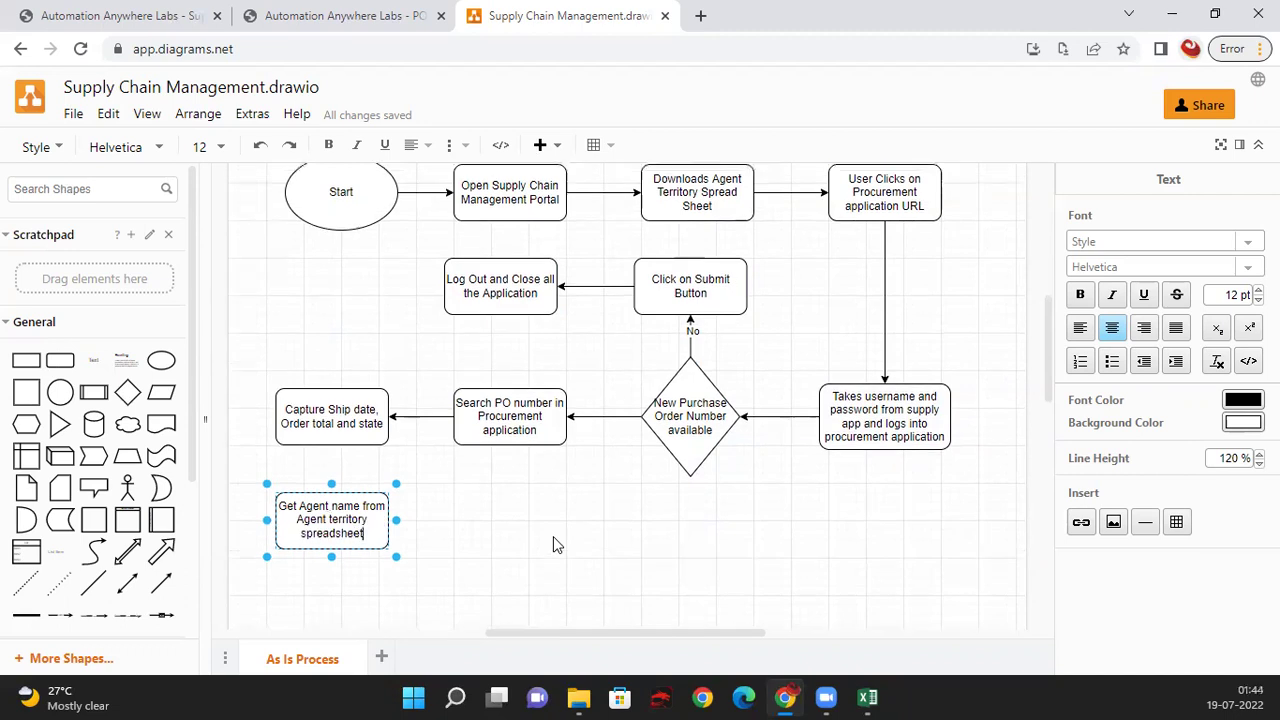
click(553, 536)
drag(333, 449, 332, 494)
click(545, 522)
Step: Add an empty rounded box under the PO search step, level with the agent name step, and connect the agent name step to it
scroll(380, 445, down, 2)
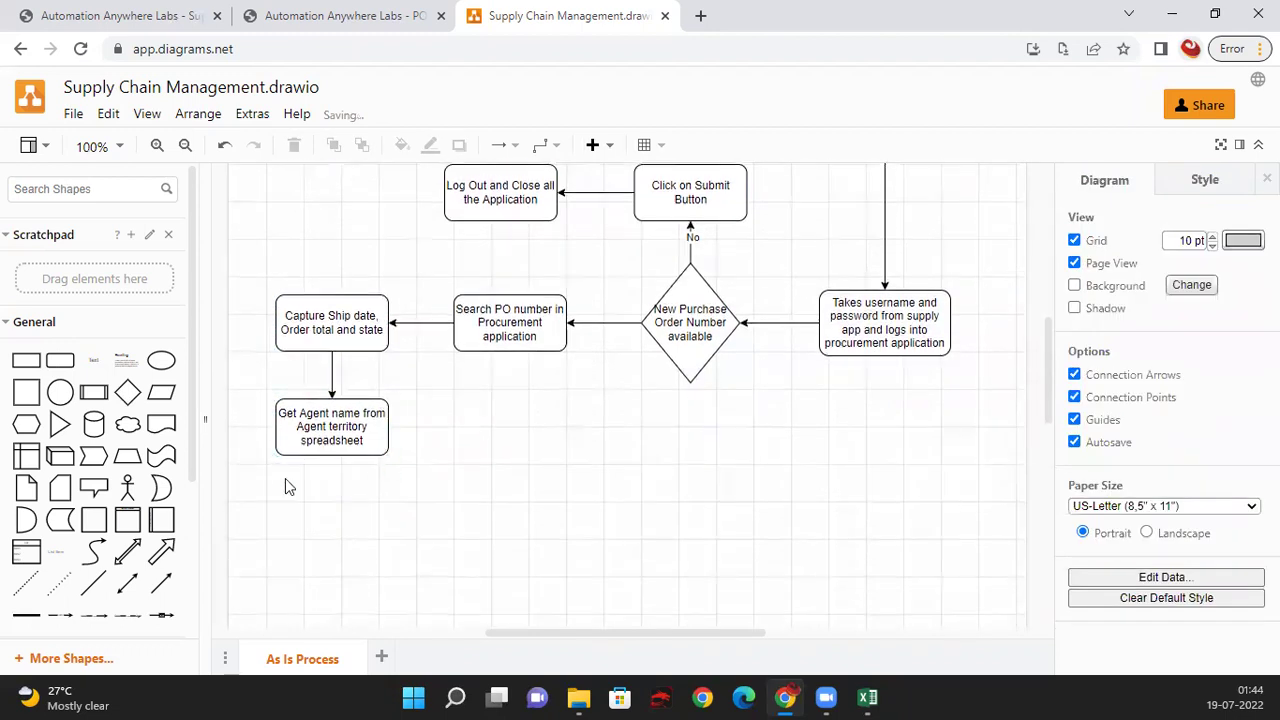
click(62, 362)
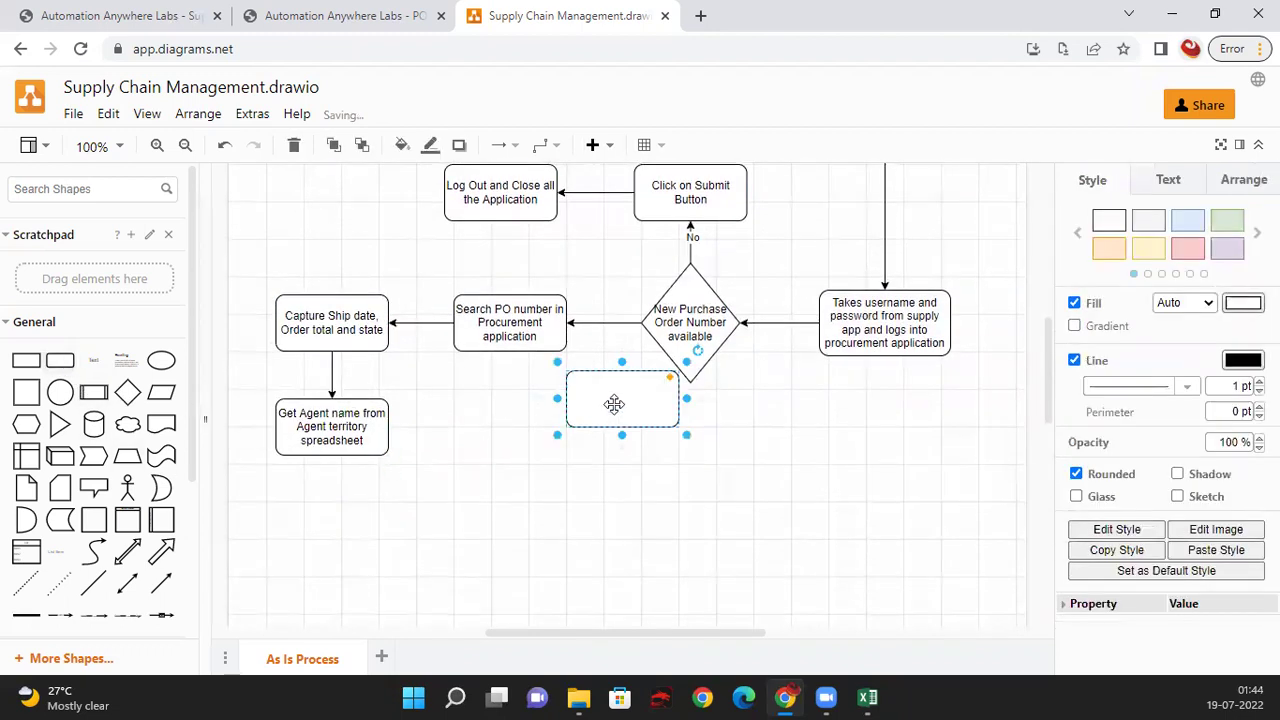
drag(614, 404, 500, 431)
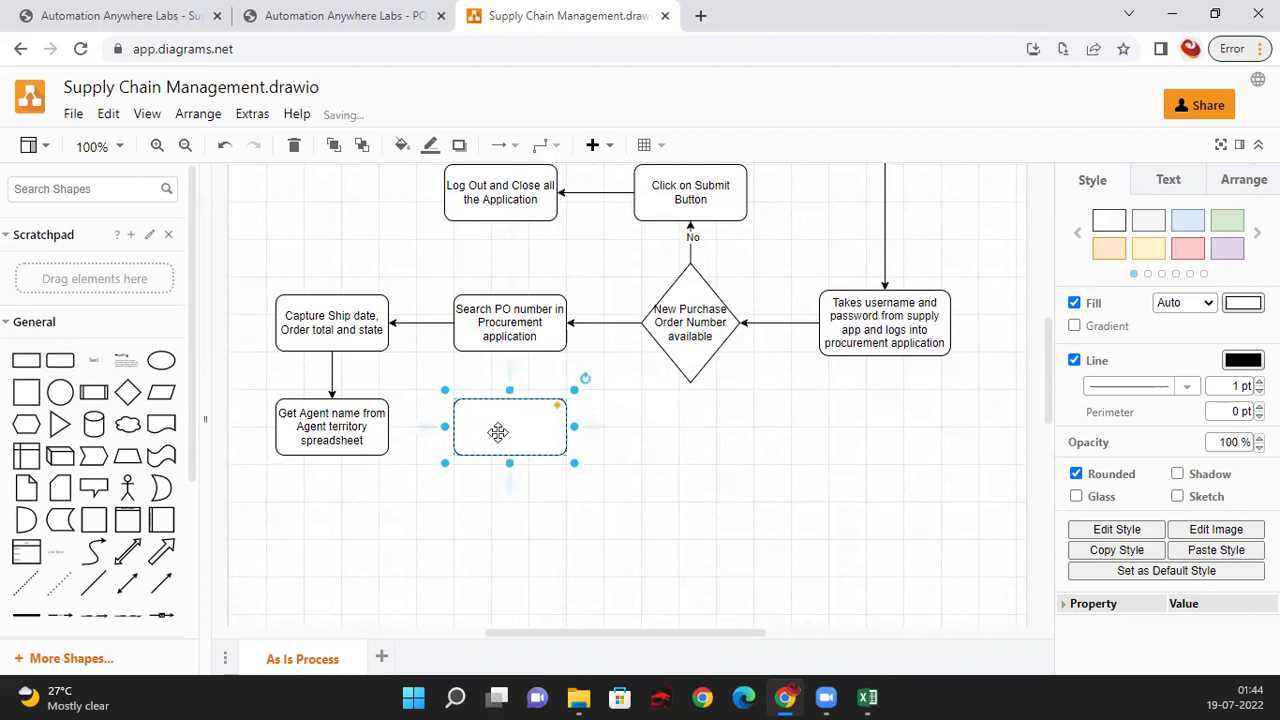
drag(389, 432, 455, 431)
Step: Label the empty box "Input Ship date, Order total, agent name in supply chain management application"
double_click(512, 424)
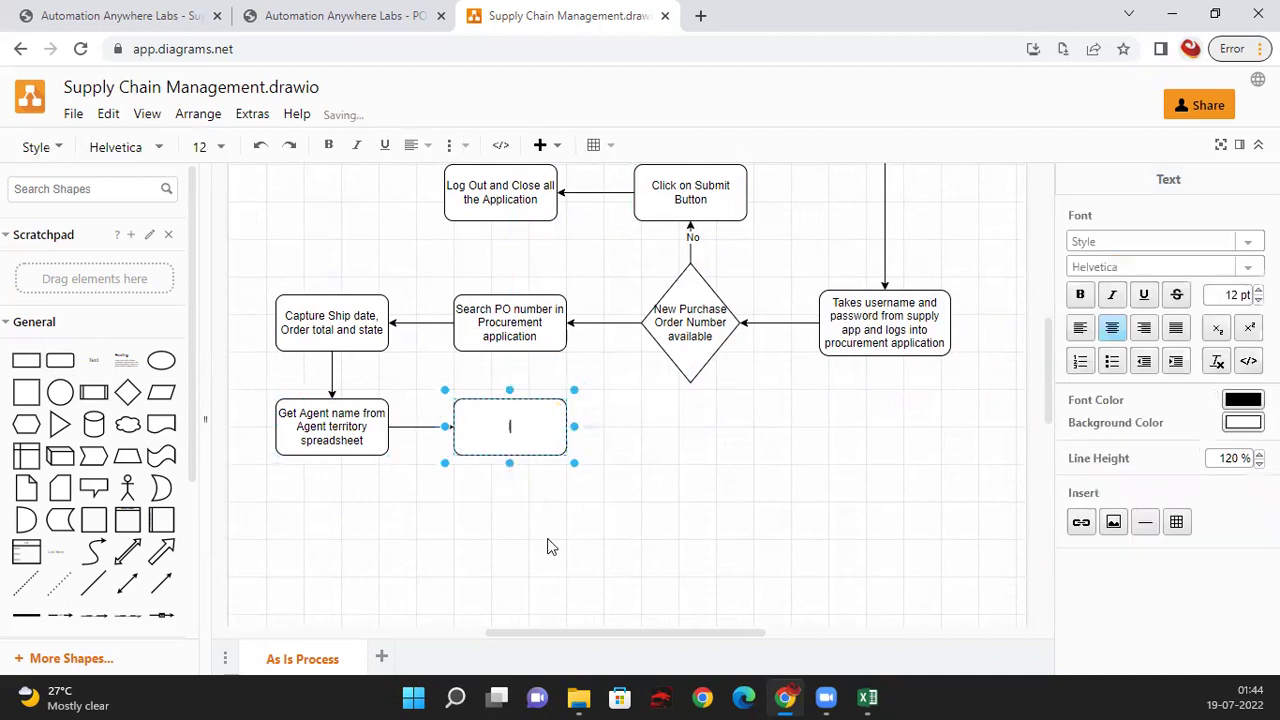
text(Input Shipd)
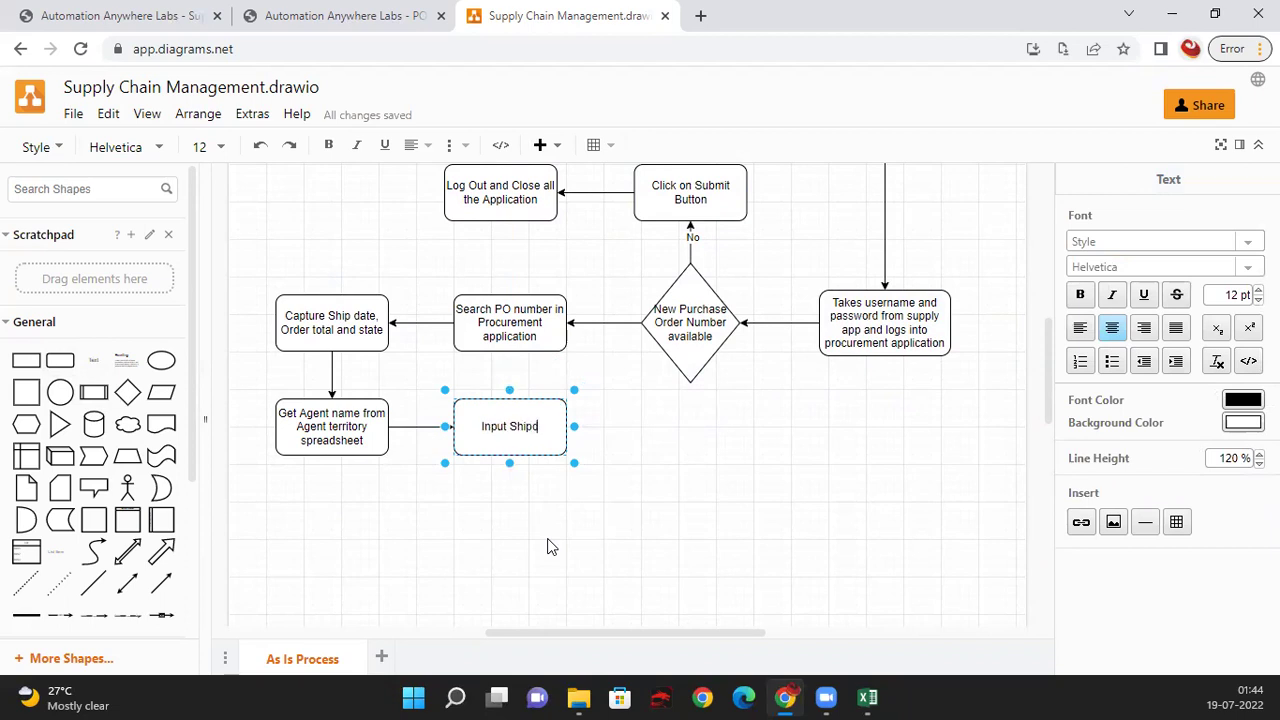
text(ate,  Orde)
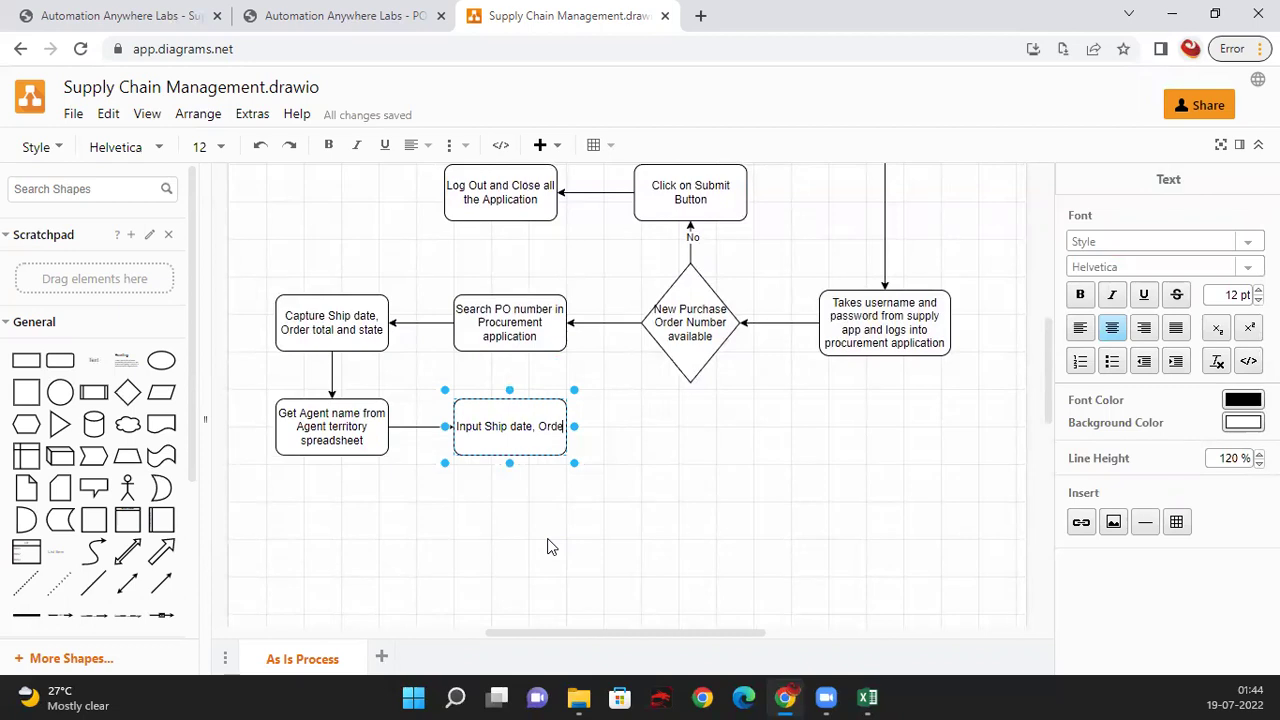
text(r total, )
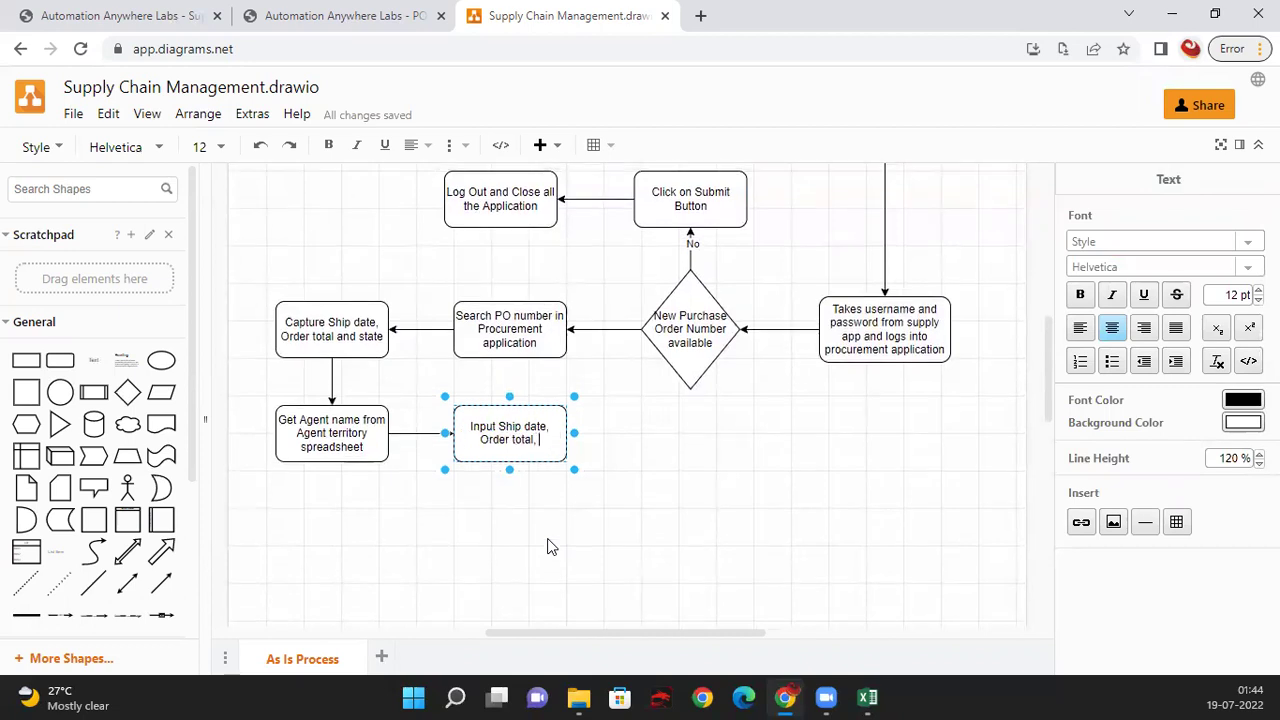
text(agent name i)
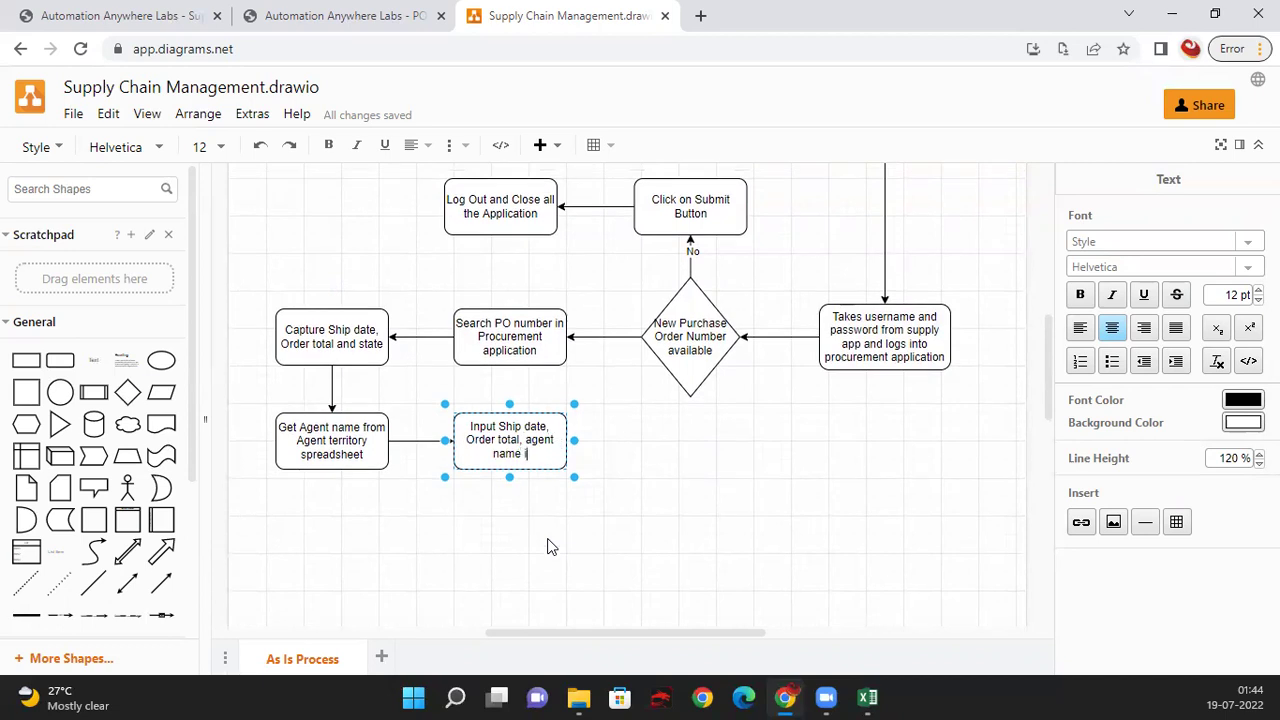
text(n supply chain mana)
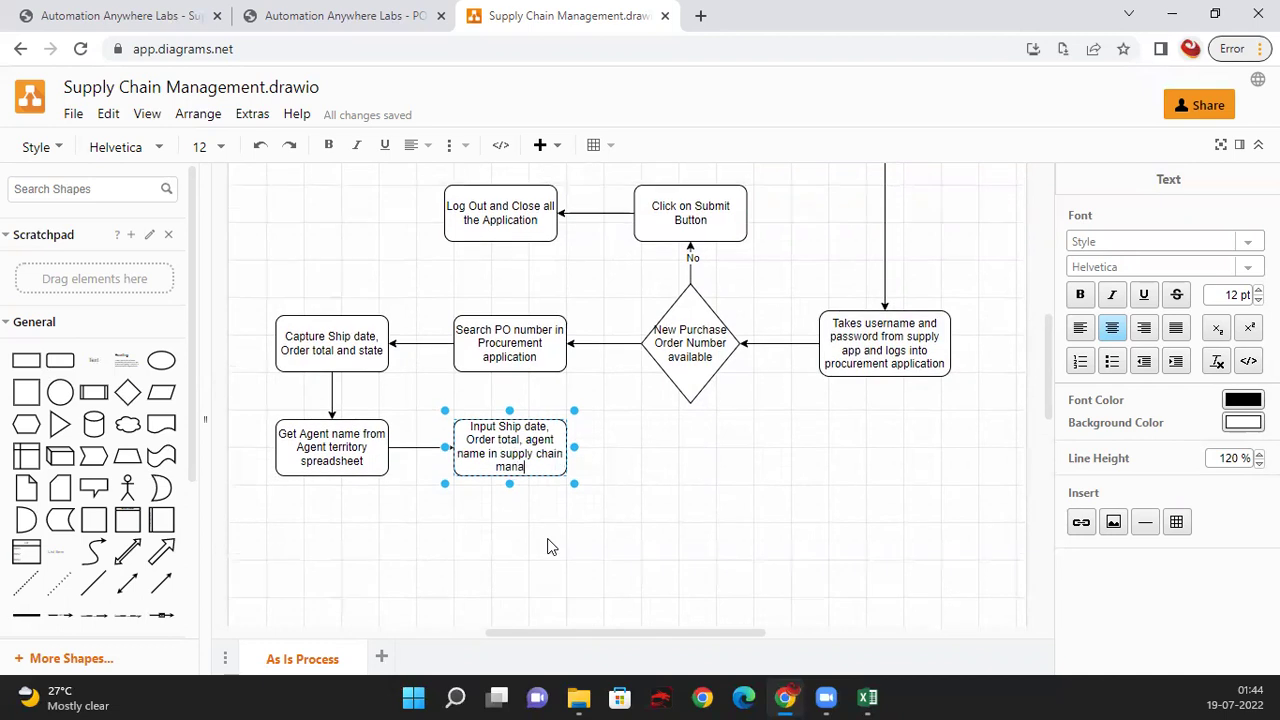
text(gement application)
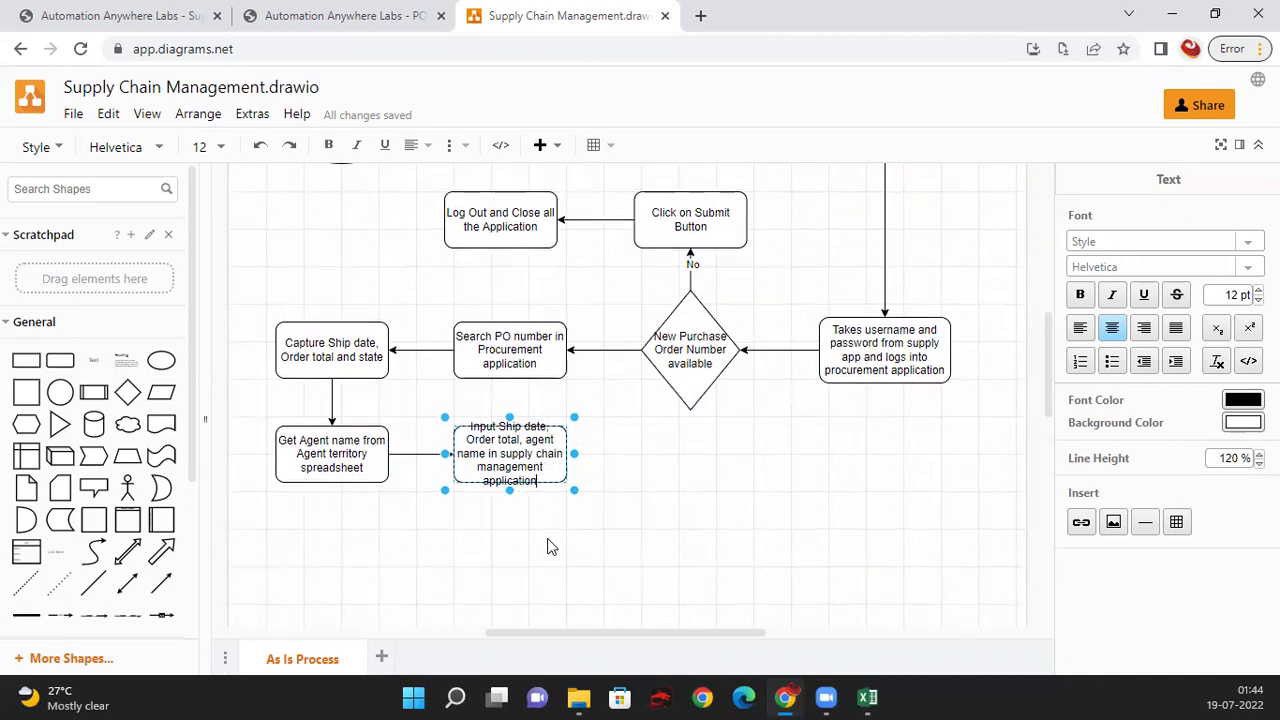
click(596, 534)
Step: Enlarge the "Input Ship date" box so that its whole text fits inside the outline
click(543, 466)
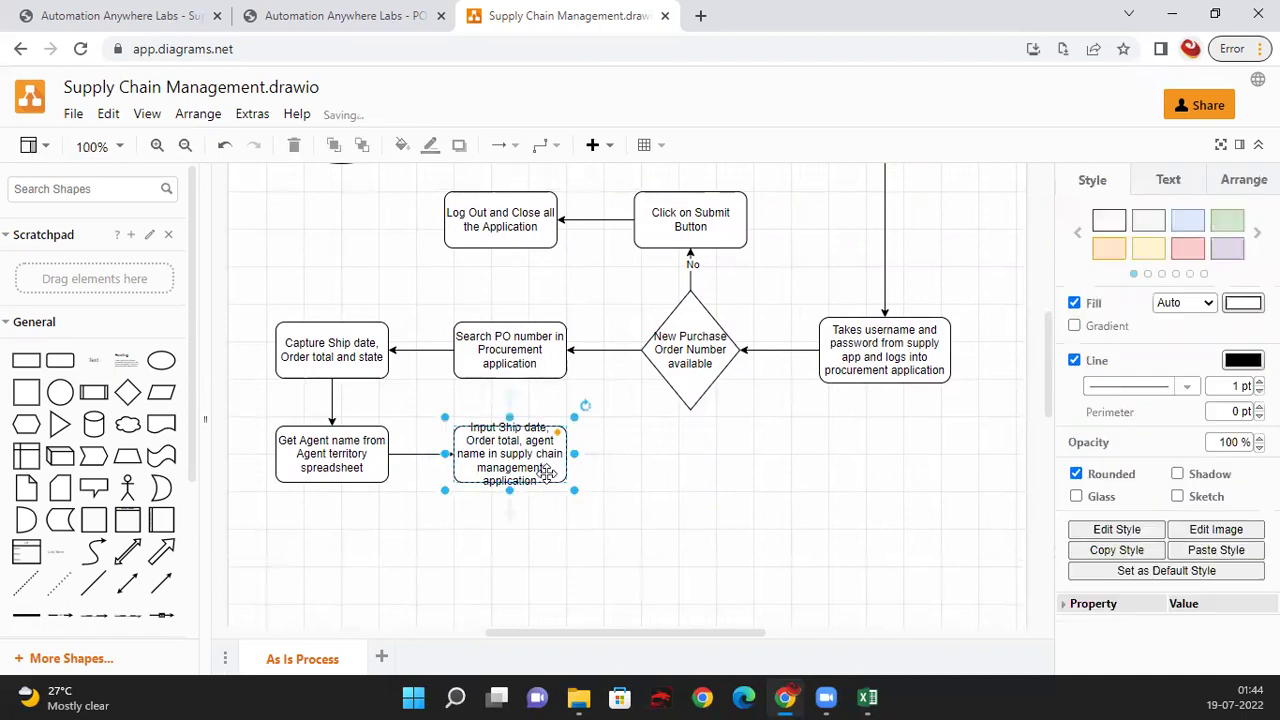
drag(573, 489, 526, 471)
click(810, 486)
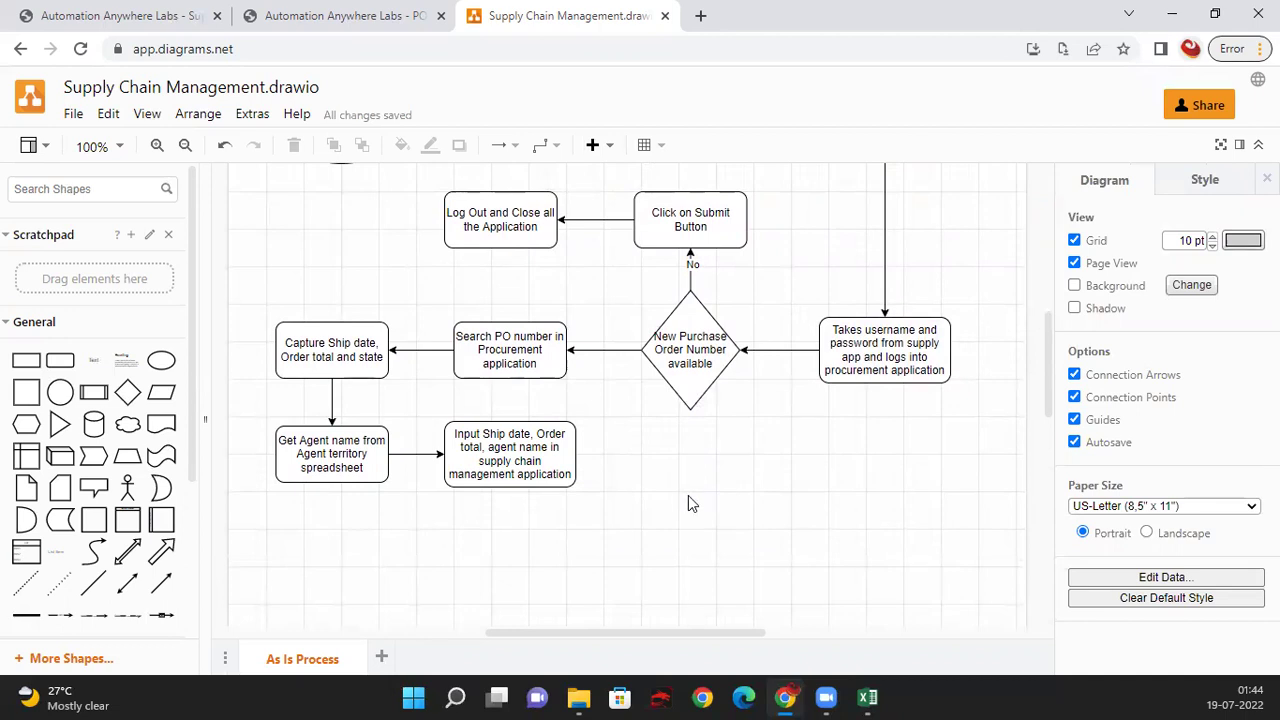
Step: Draw an arrow from the "Input Ship date" box to the underside of the decision diamond to close the loop
click(572, 455)
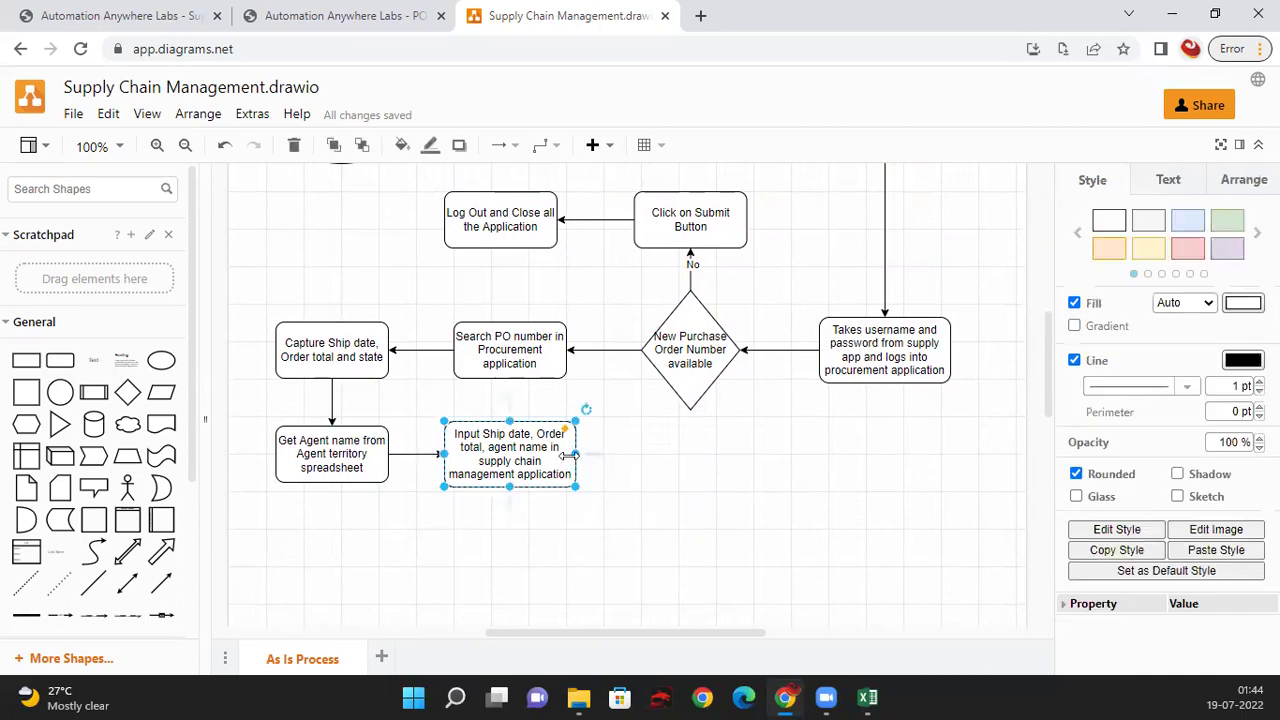
click(729, 484)
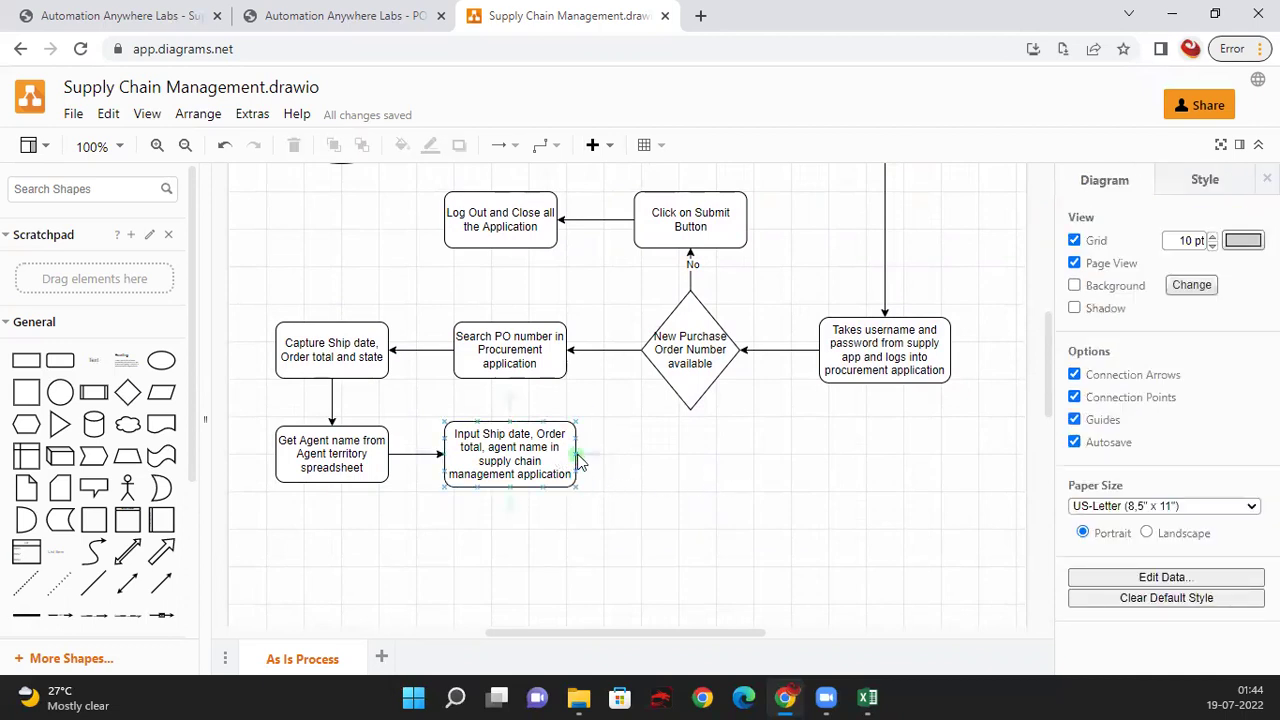
drag(578, 454, 690, 408)
click(785, 510)
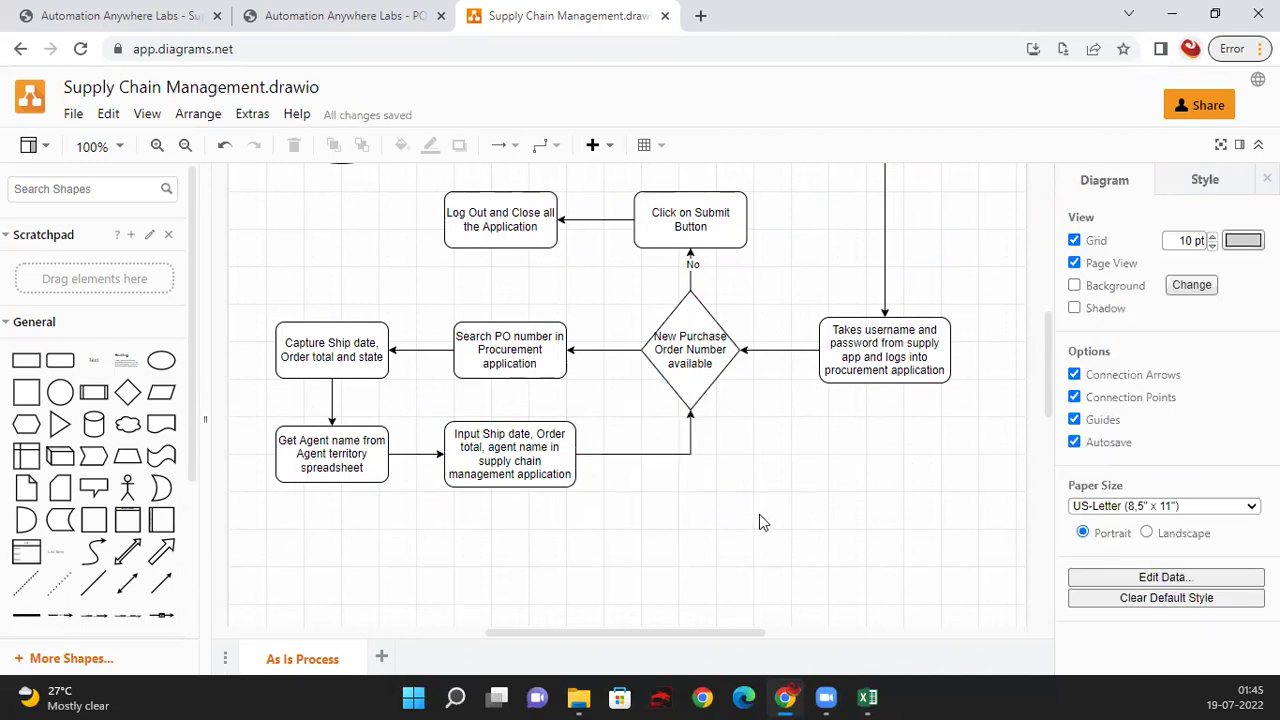
Step: Check the last purchase order fields and the Submit option on the supply chain challenge page, and return to the flowchart to review it
scroll(760, 514, up, 4)
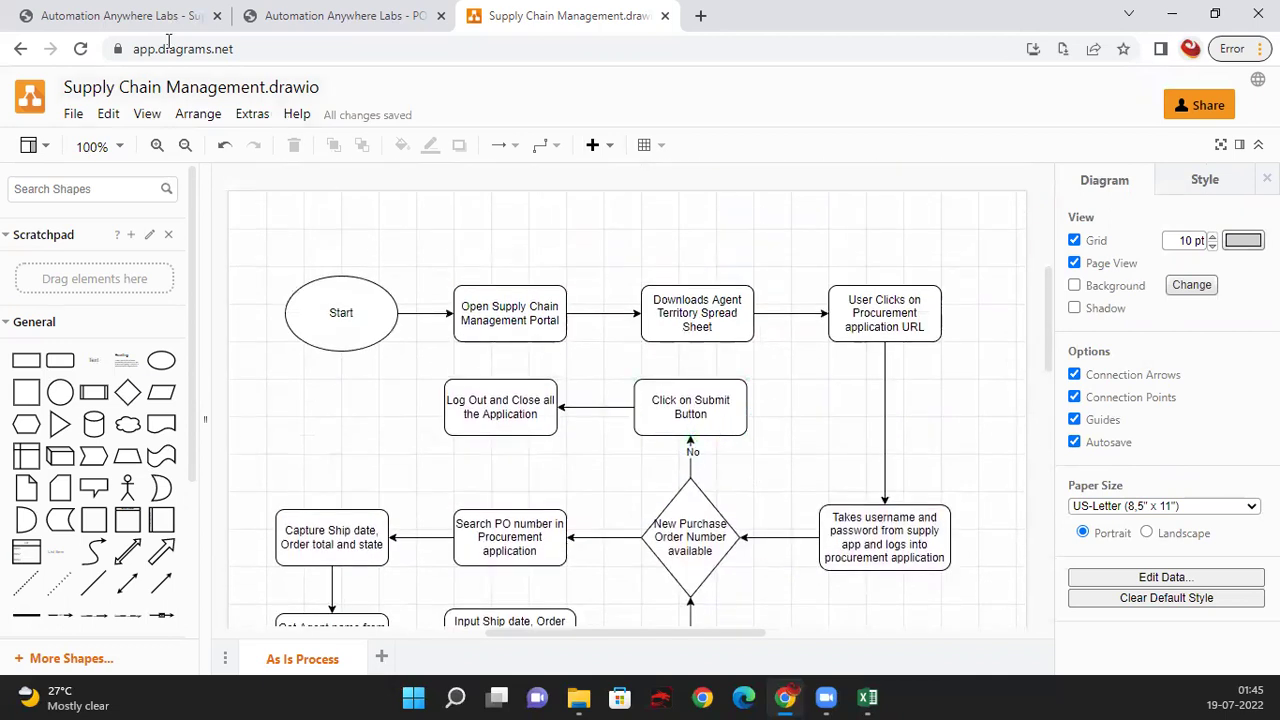
click(120, 16)
scroll(277, 438, down, 4)
scroll(277, 438, down, 9)
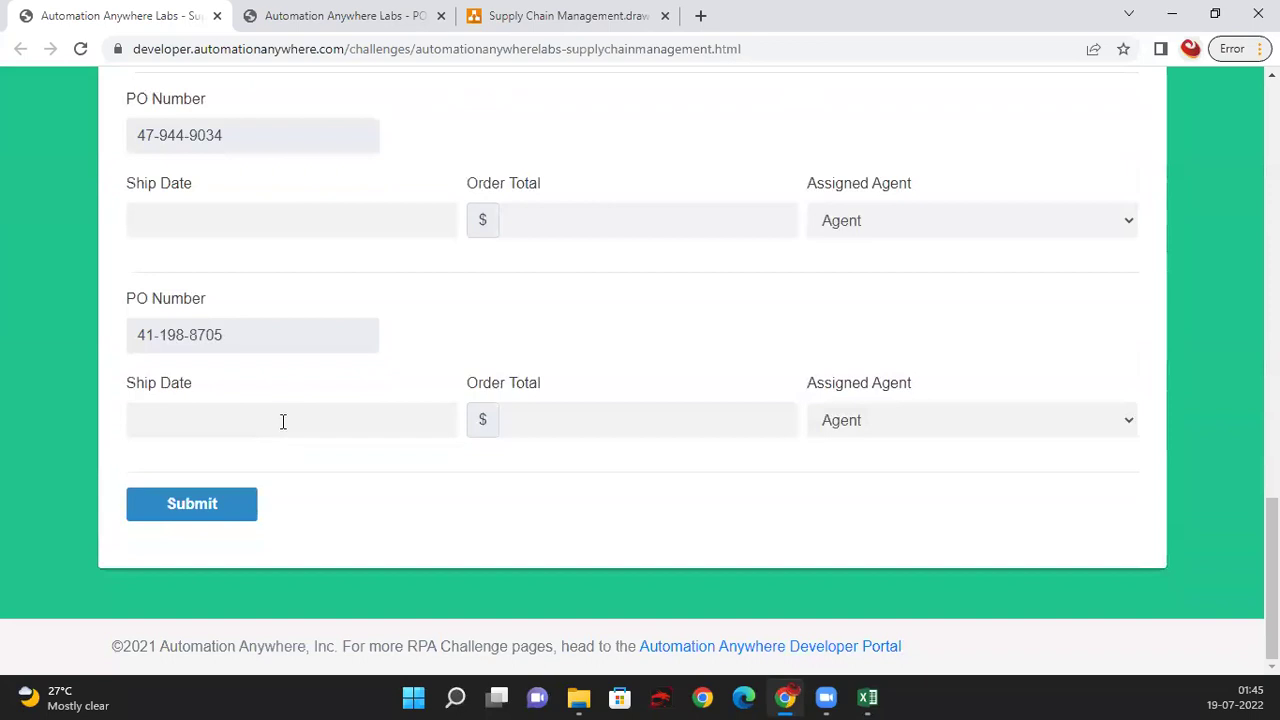
click(283, 421)
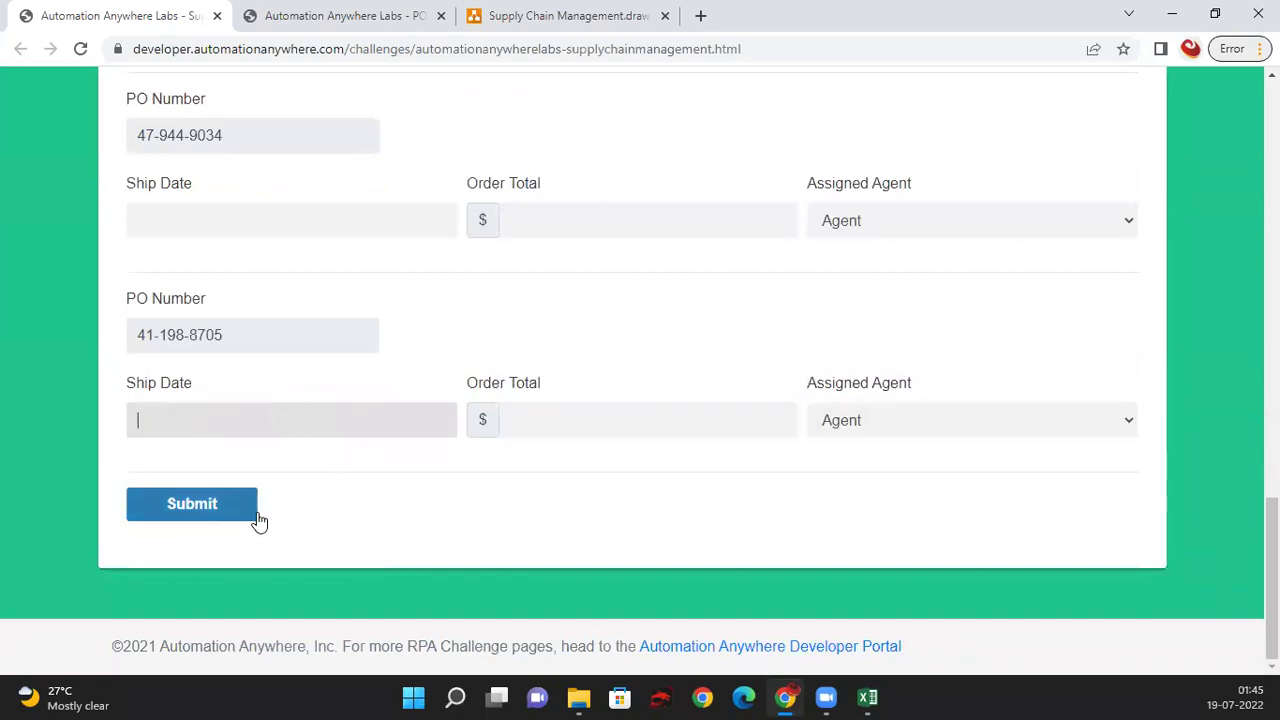
click(550, 16)
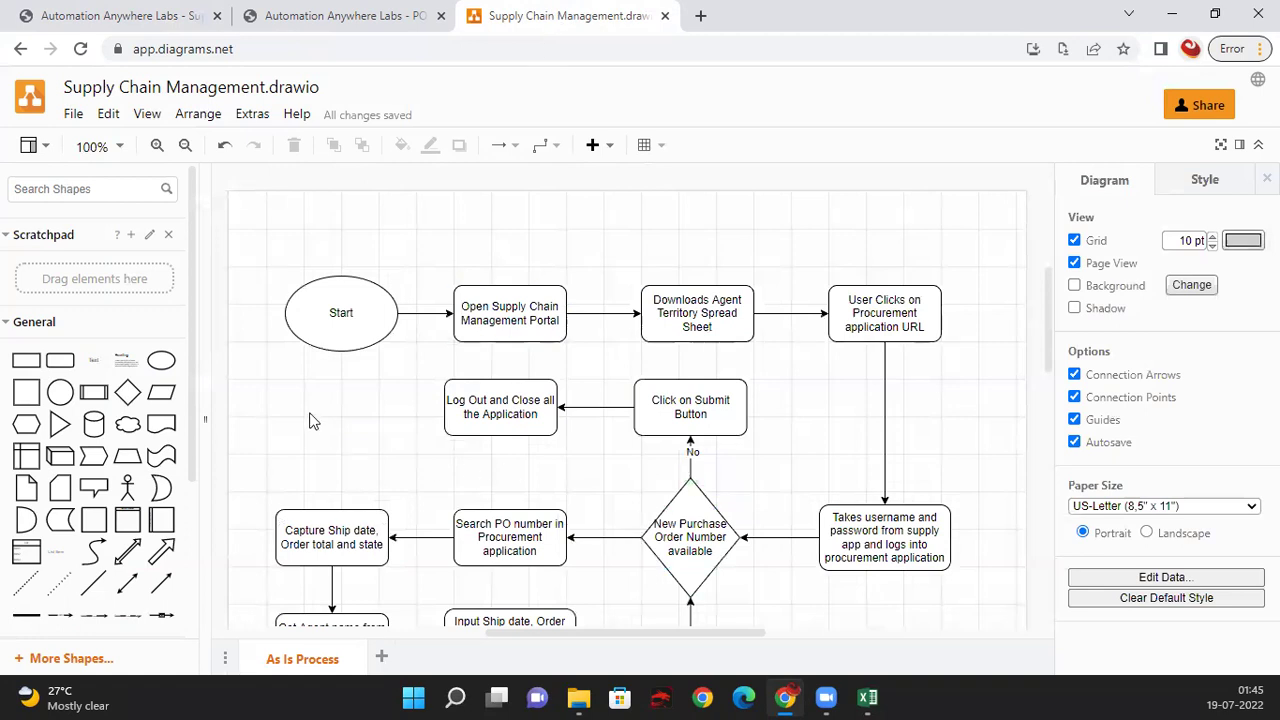
scroll(340, 450, down, 2)
scroll(729, 423, up, 2)
scroll(358, 415, down, 1)
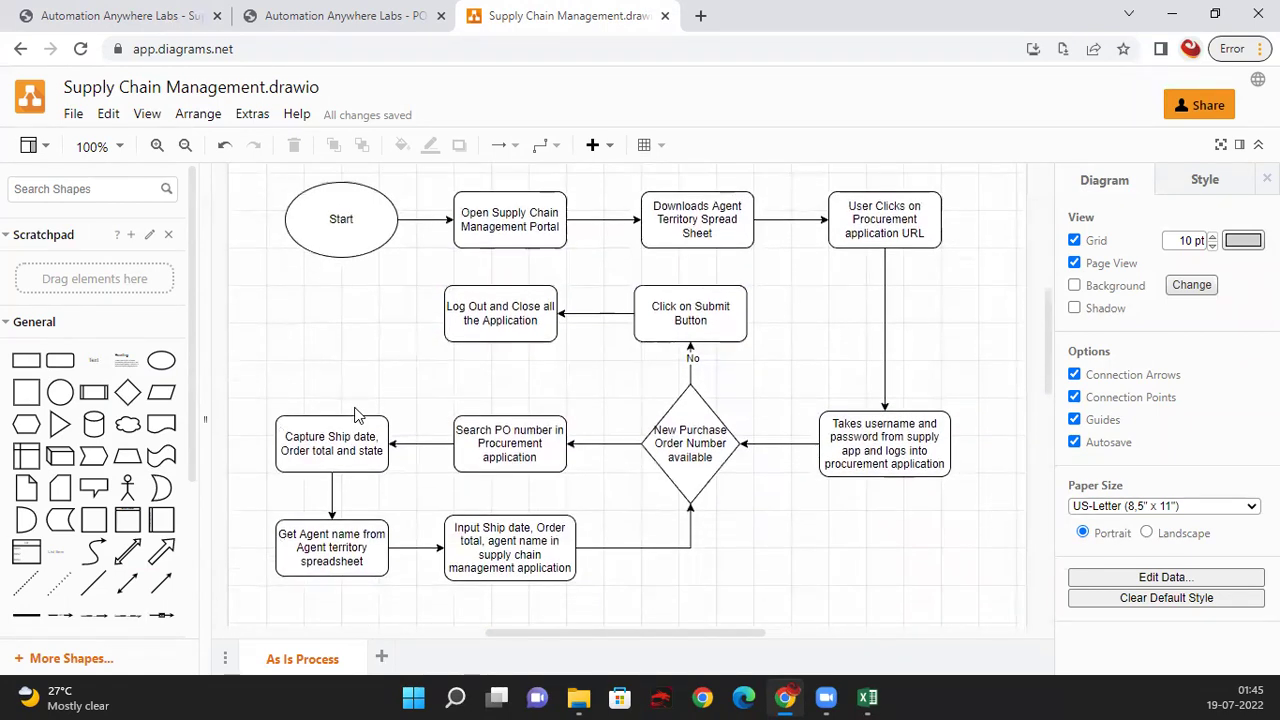